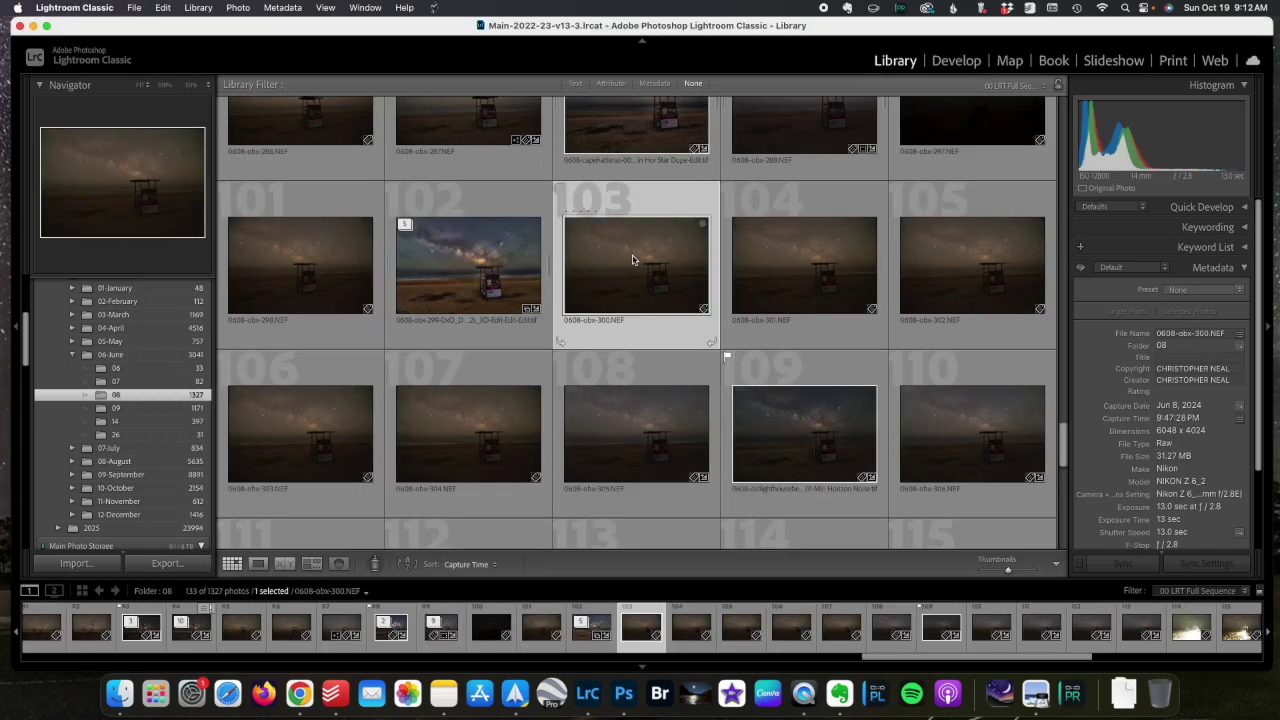
Step: Open 0608-obx-300.NEF in Loupe view and send it to DxO PureRAW 5 for processing
double_click(634, 257)
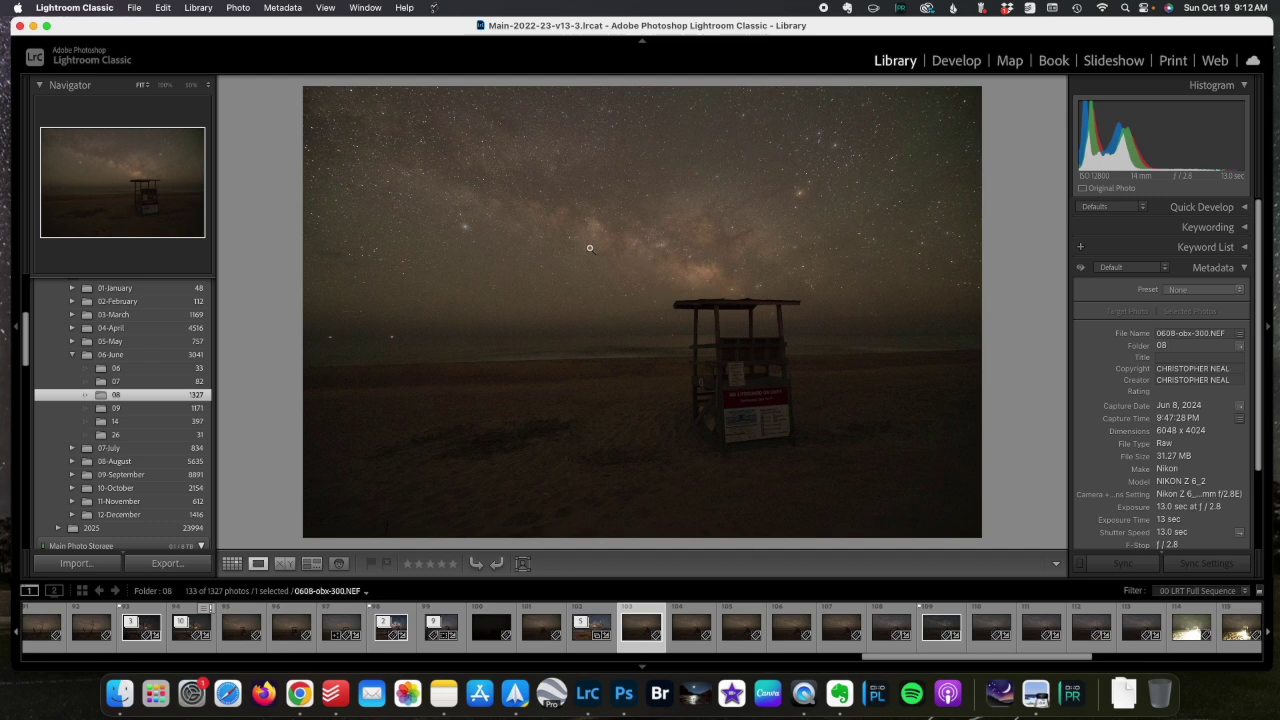
right_click(590, 250)
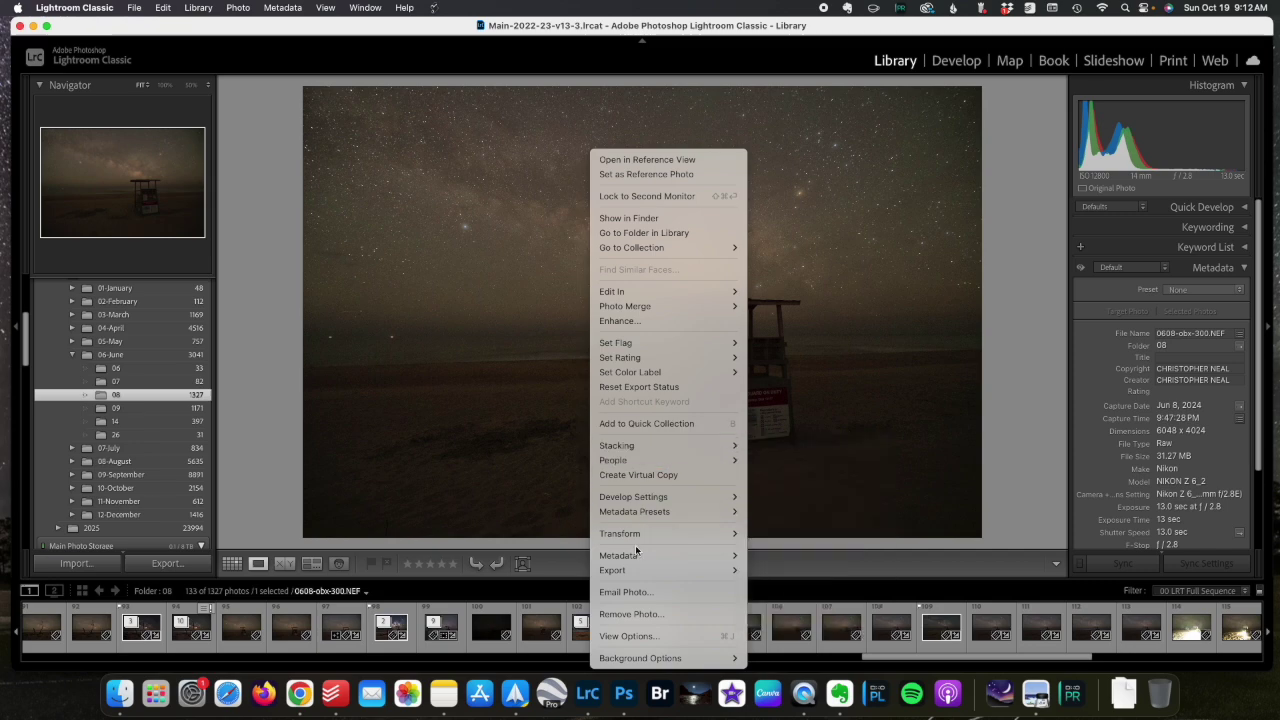
mouse_move(633, 570)
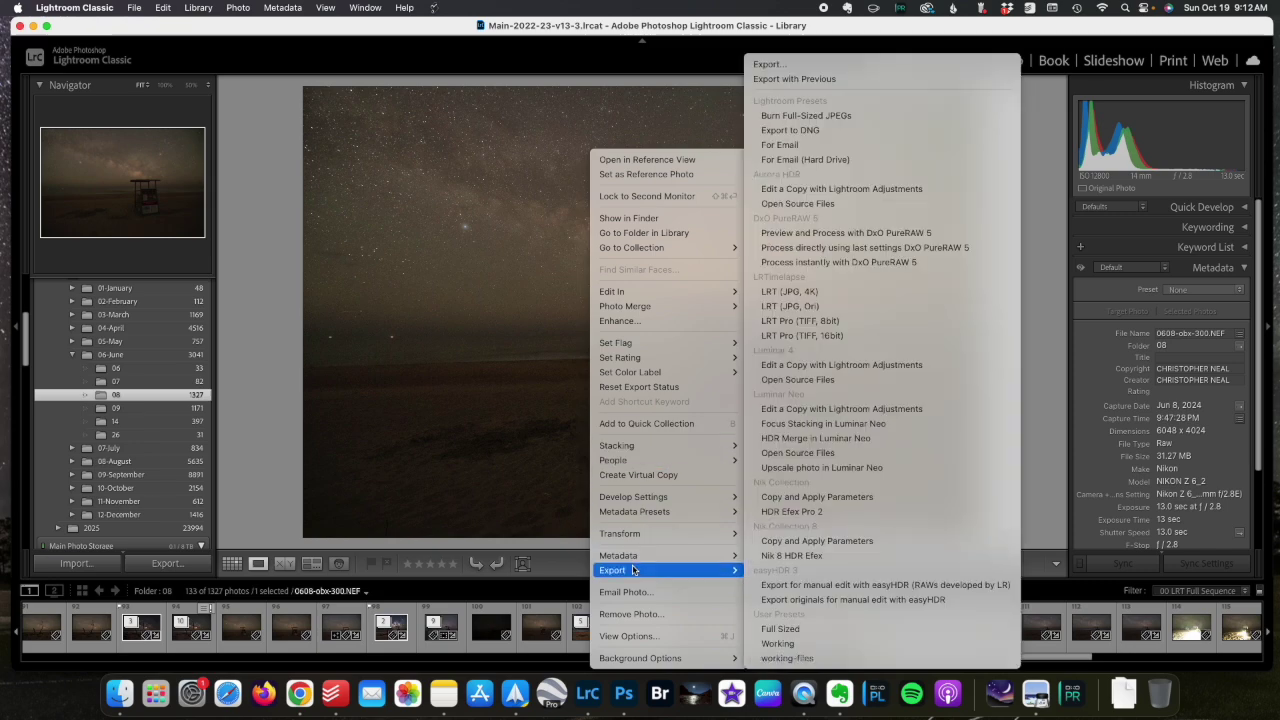
left_click(791, 237)
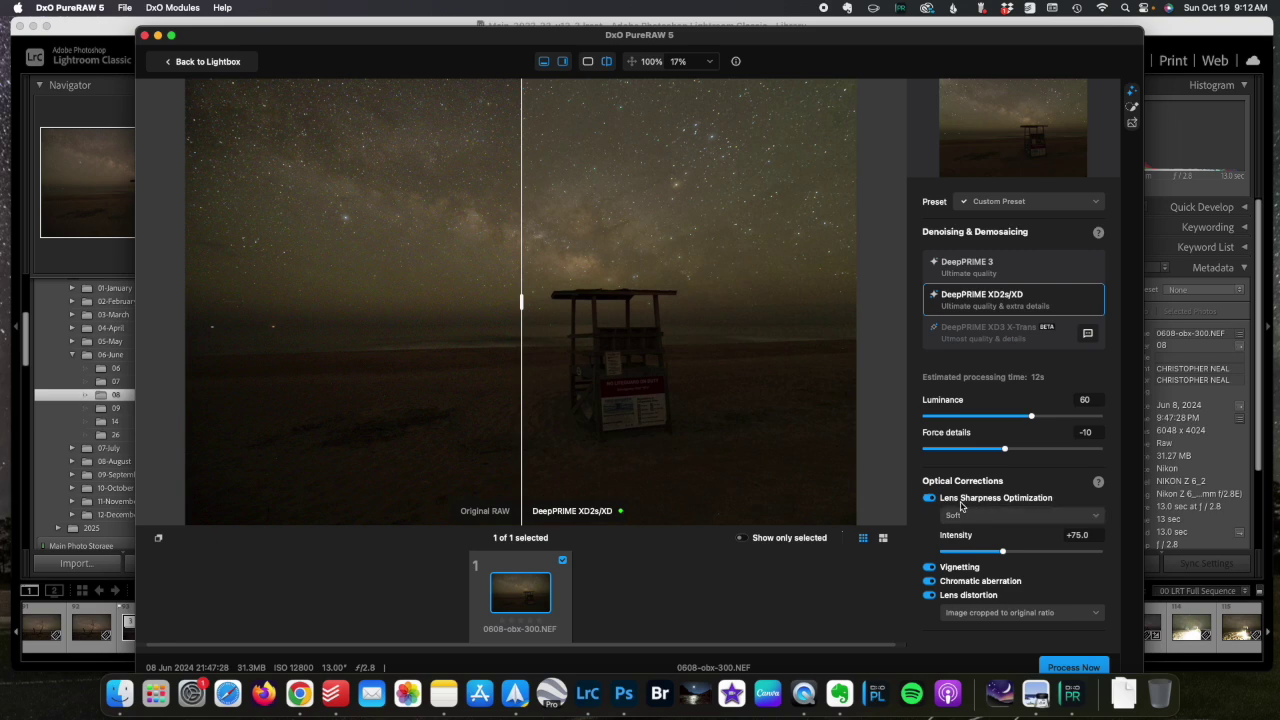
Step: Process the photo in PureRAW with DeepPRIME XD2s/XD, Luminance 60 and lens corrections
left_click(1066, 667)
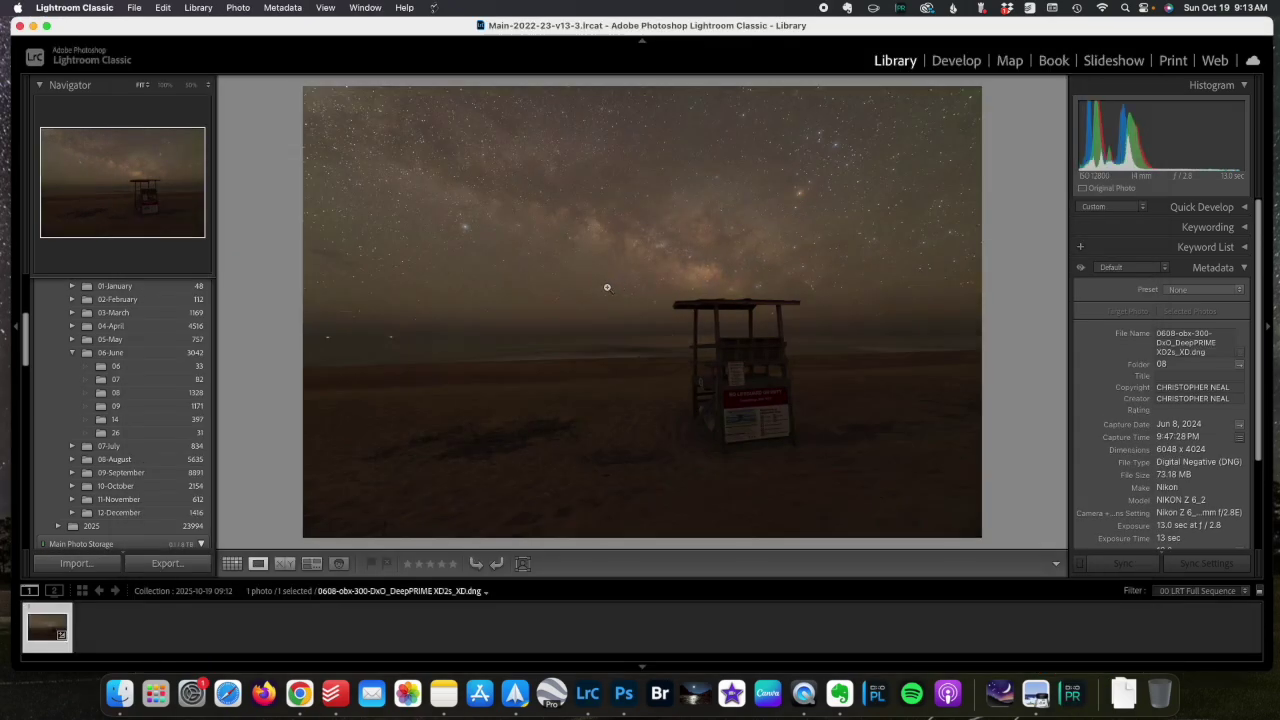
Step: In Develop, apply the 2-LsDxo preset to the denoised DNG
left_click(956, 60)
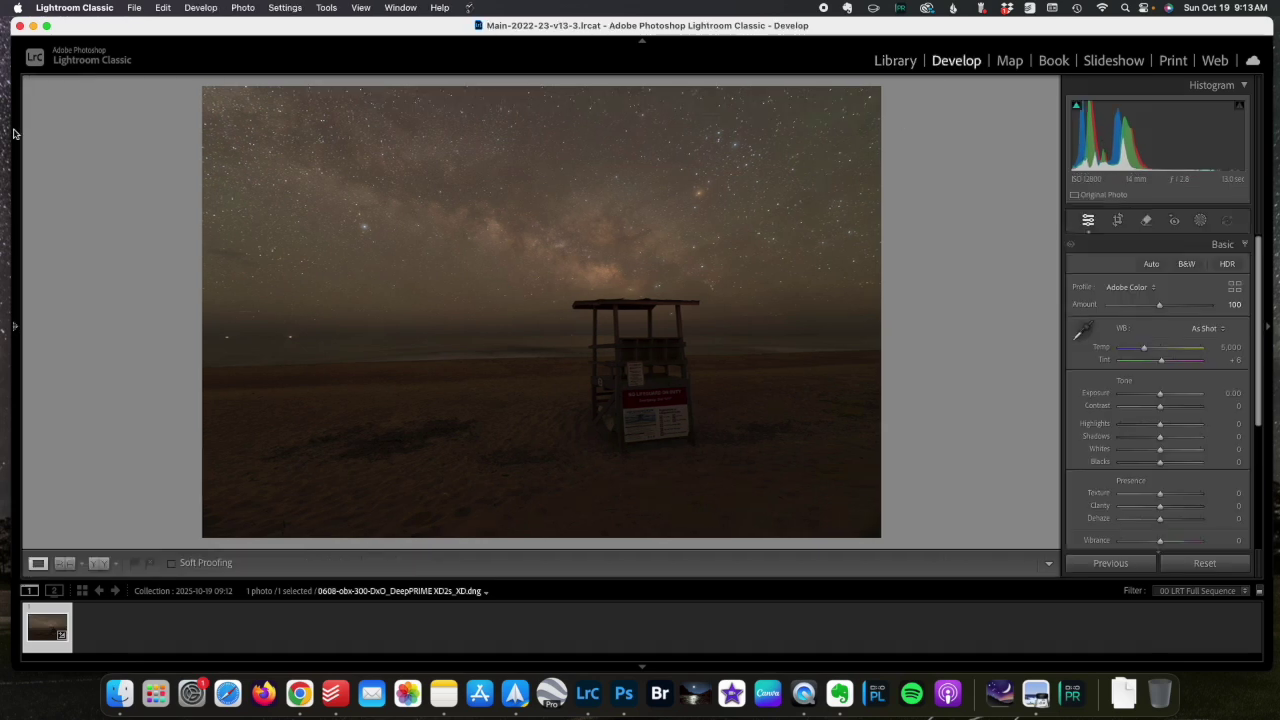
mouse_move(14, 330)
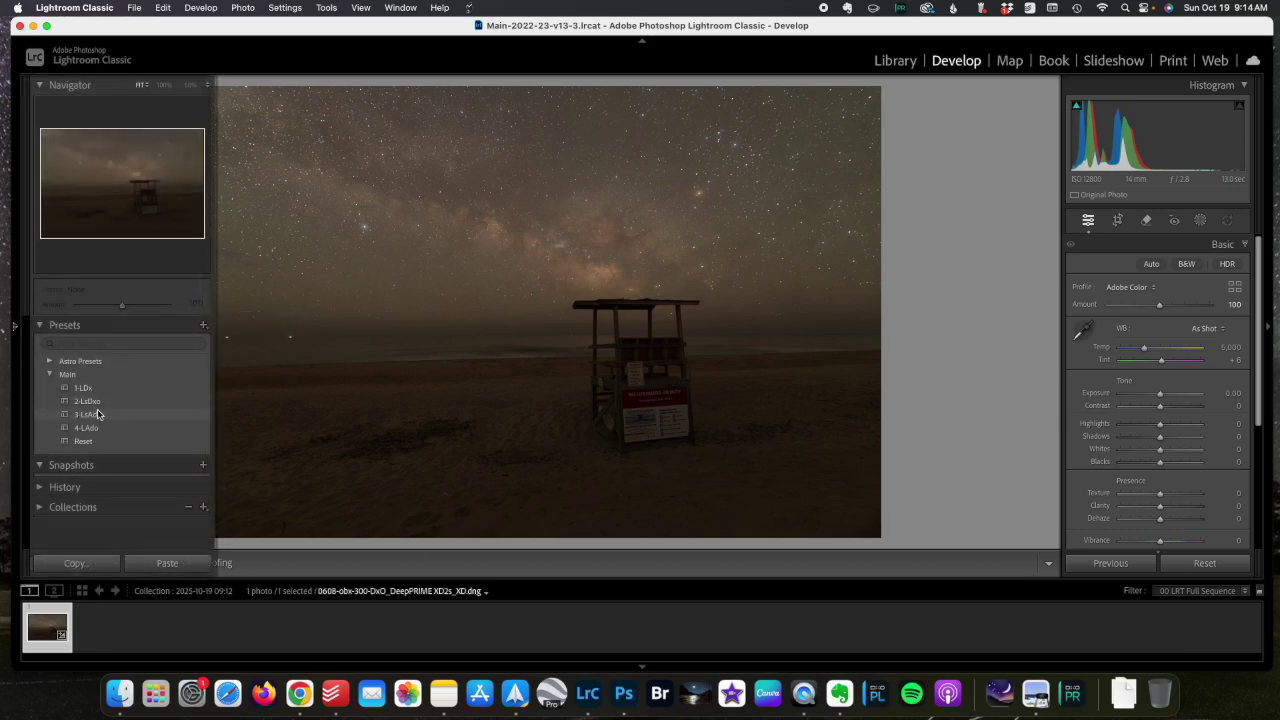
left_click(100, 402)
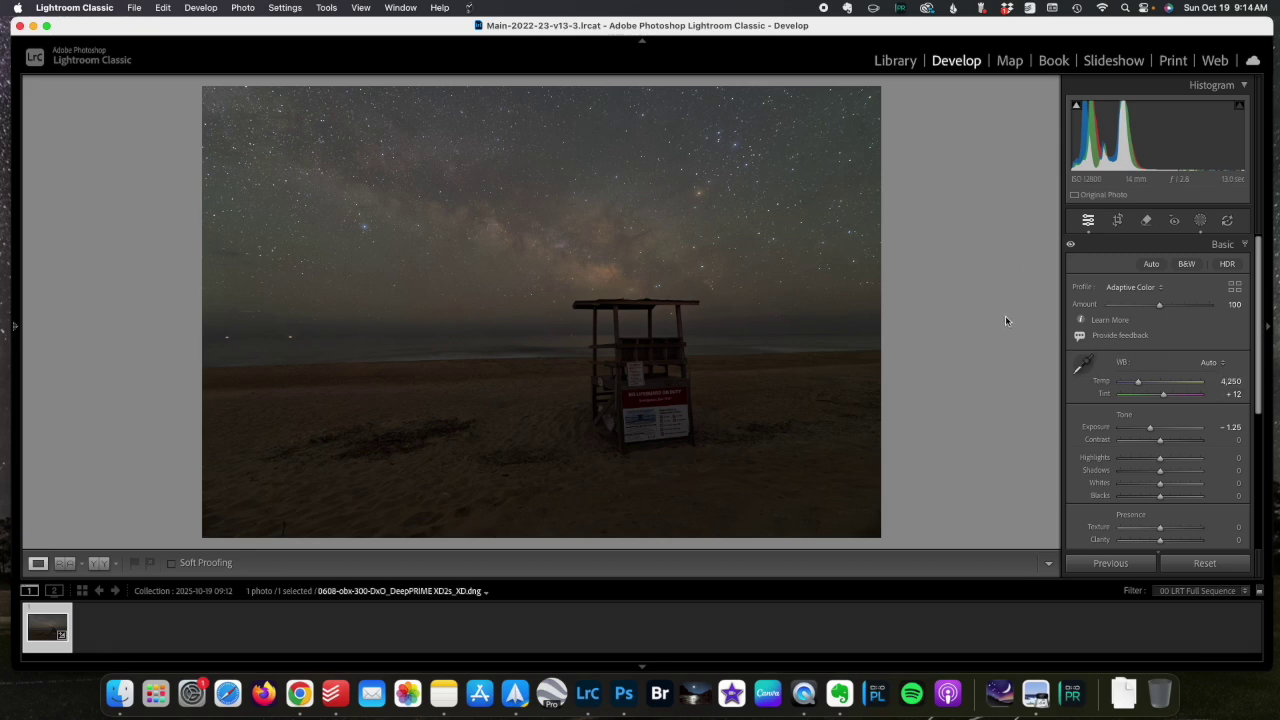
Step: Set the white balance to Temp 4,125 and Tint 14
left_click(1230, 381)
type("4,12")
type("5")
key("Return")
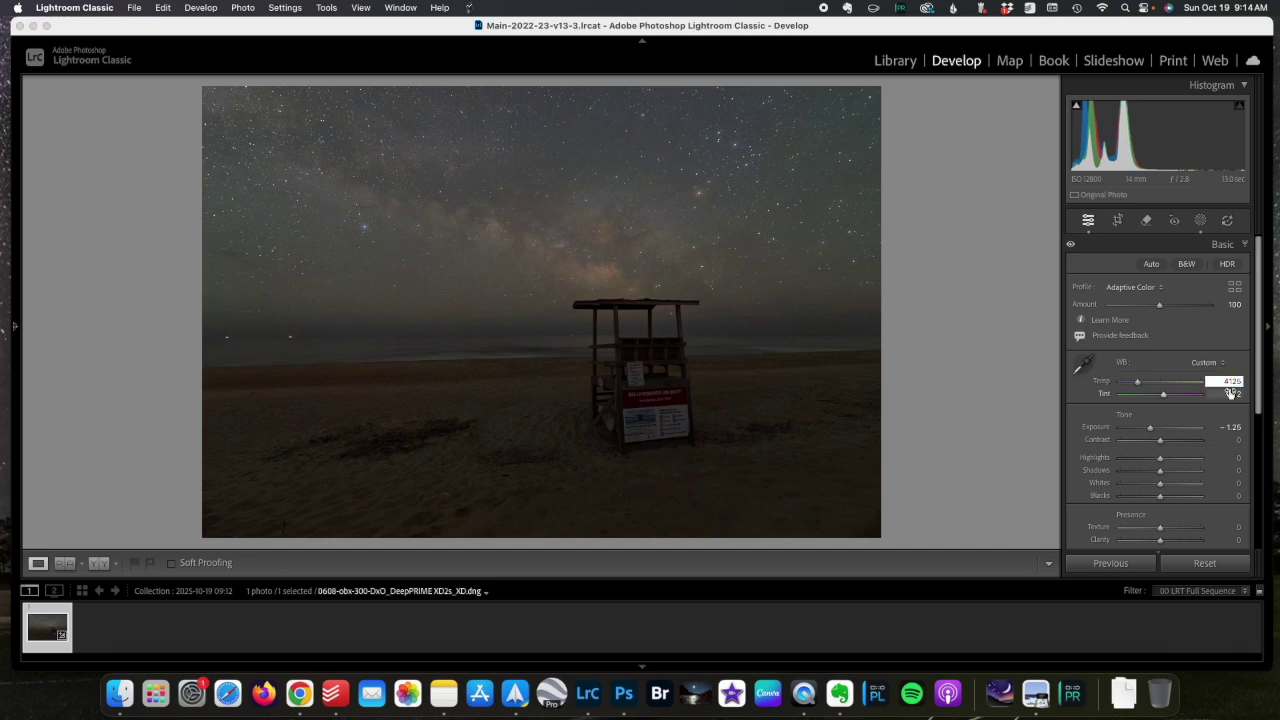
left_click(1233, 394)
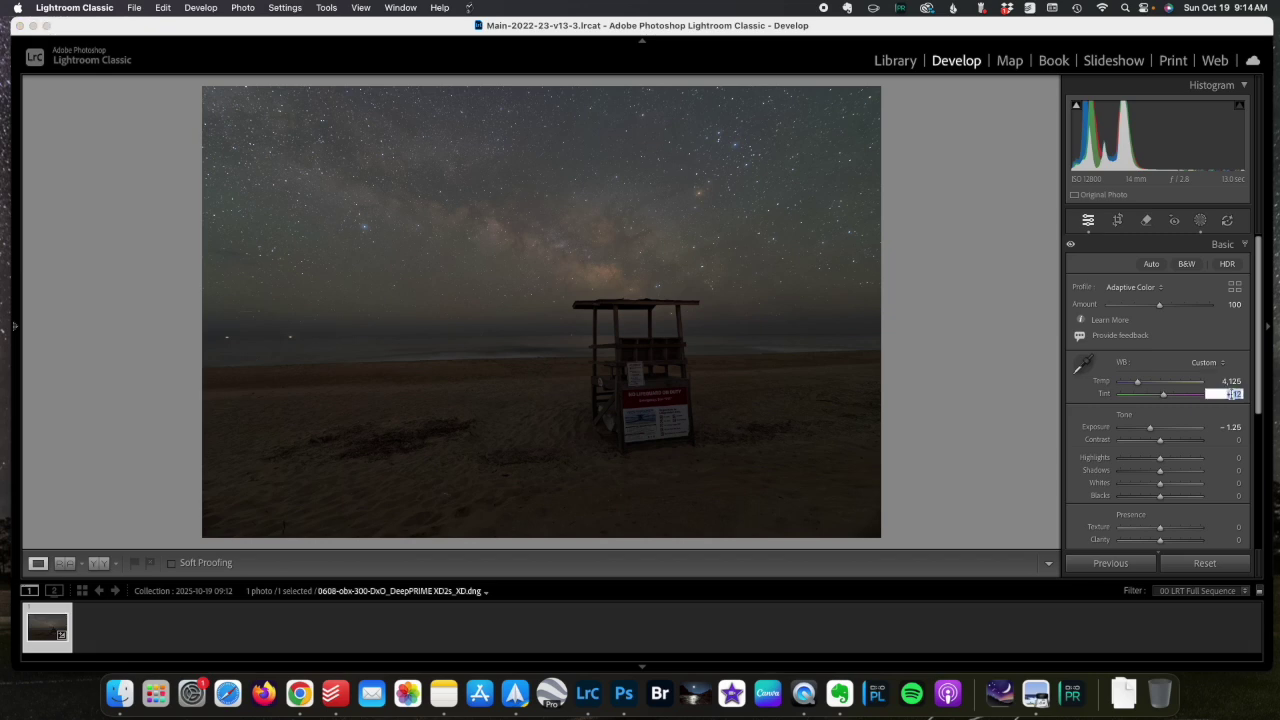
type("14")
left_click(1203, 221)
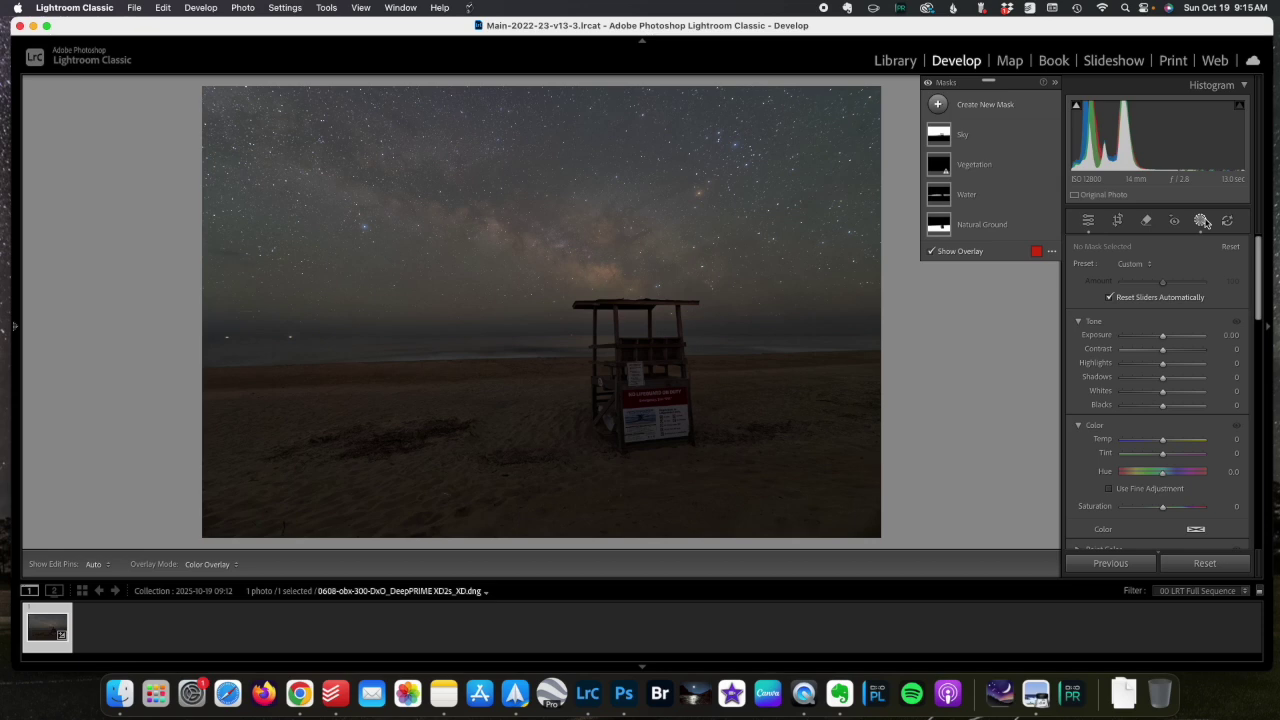
Step: Delete the Vegetation mask
mouse_move(997, 167)
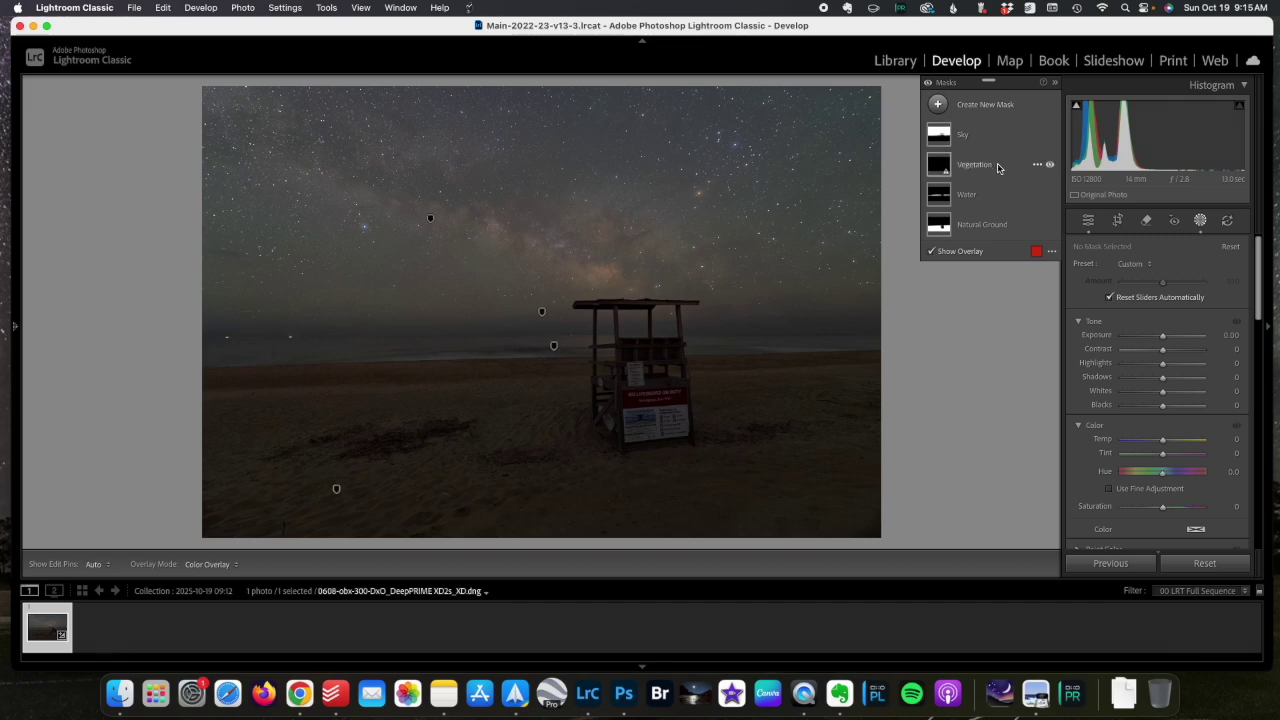
left_click(1037, 166)
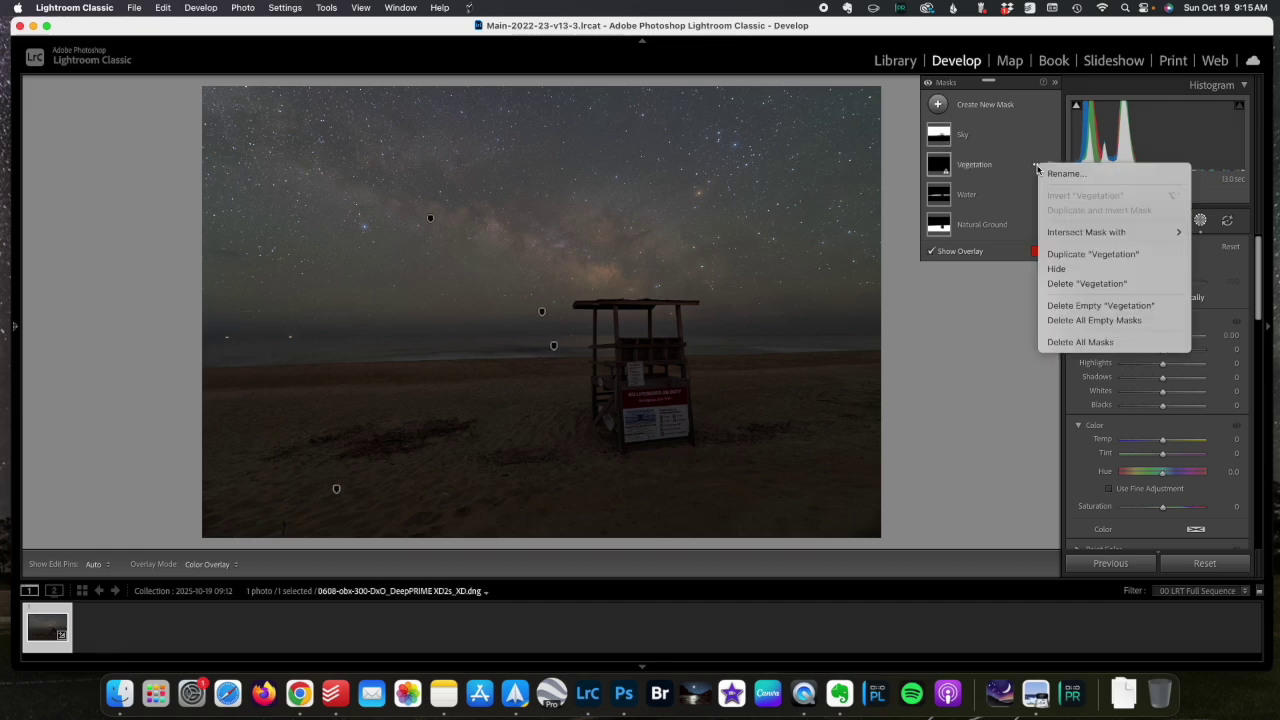
left_click(1066, 284)
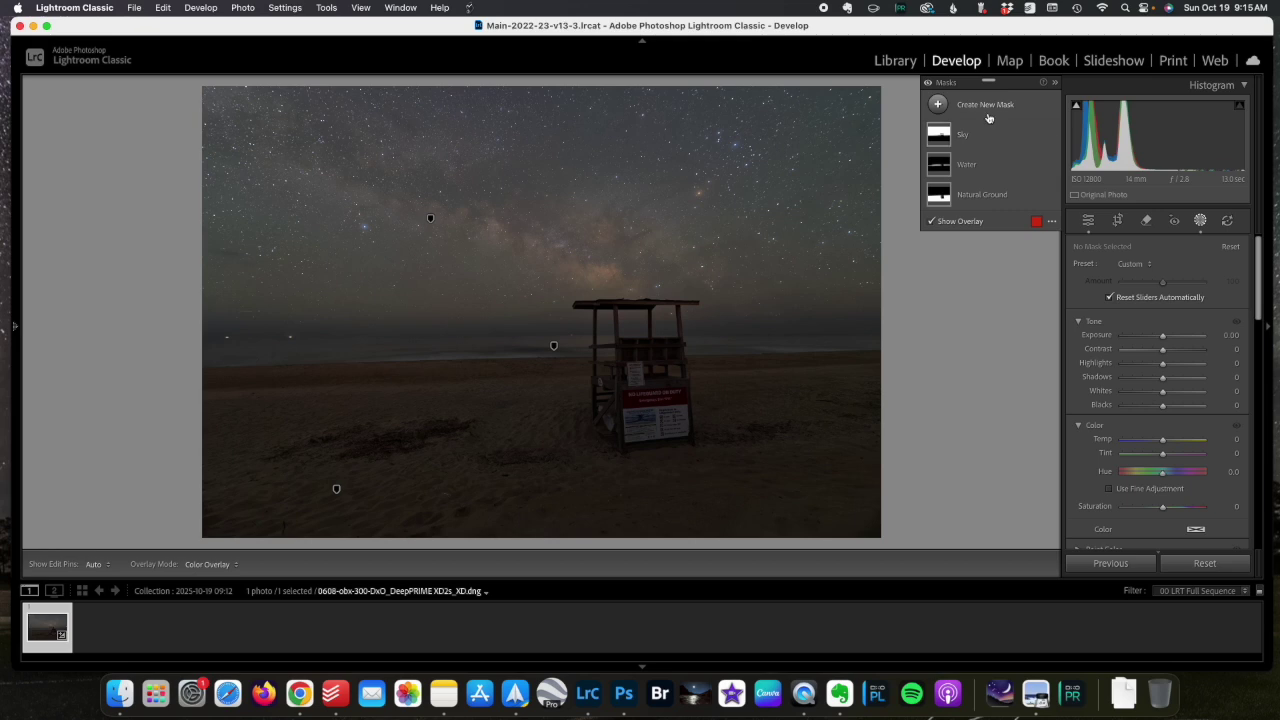
Step: Create a Select Objects mask covering the lifeguard stand
left_click(985, 106)
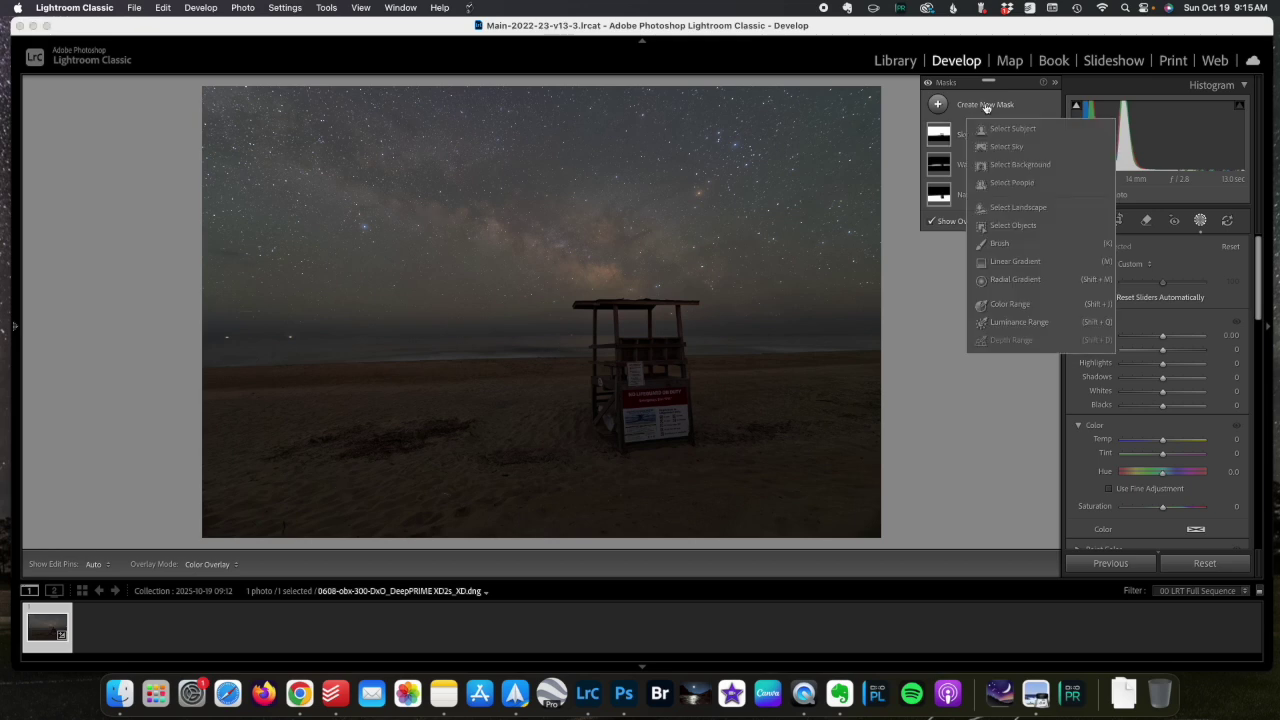
left_click(1025, 225)
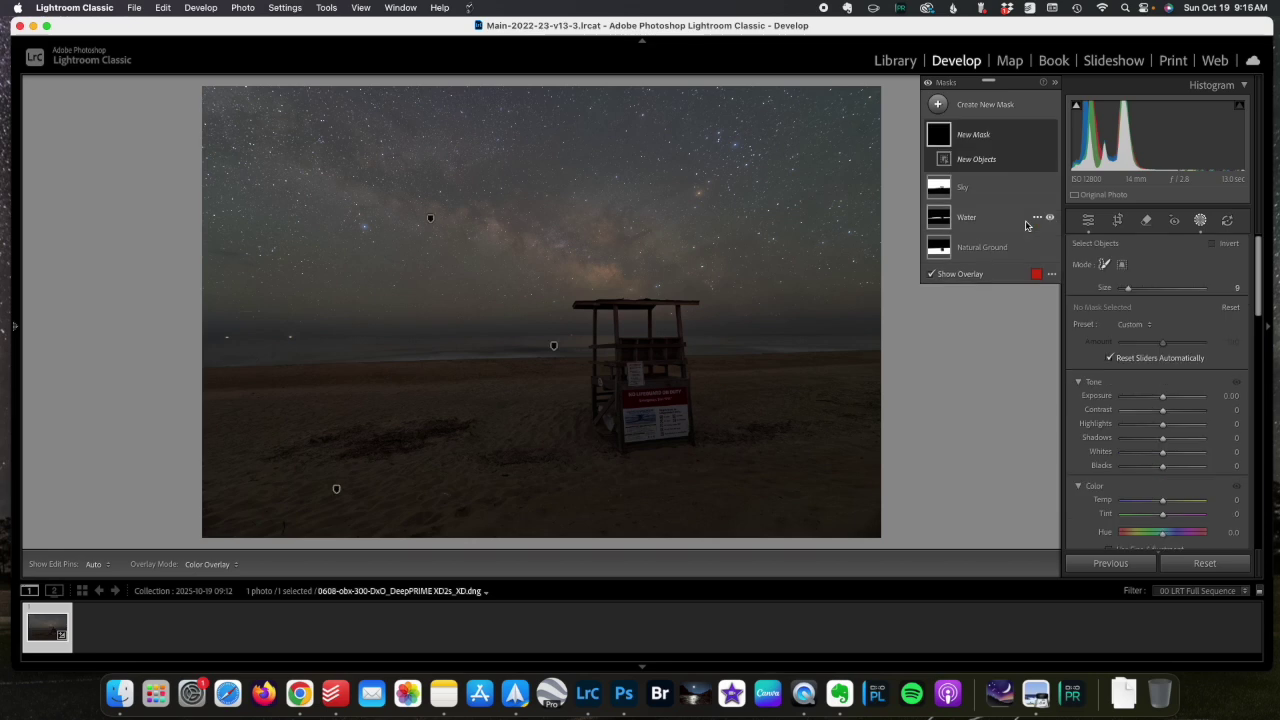
mouse_move(683, 431)
left_mouse_down()
mouse_move(674, 365)
mouse_move(695, 304)
mouse_move(576, 309)
mouse_move(684, 313)
mouse_move(611, 440)
mouse_move(640, 422)
mouse_move(645, 309)
mouse_move(674, 421)
left_mouse_up()
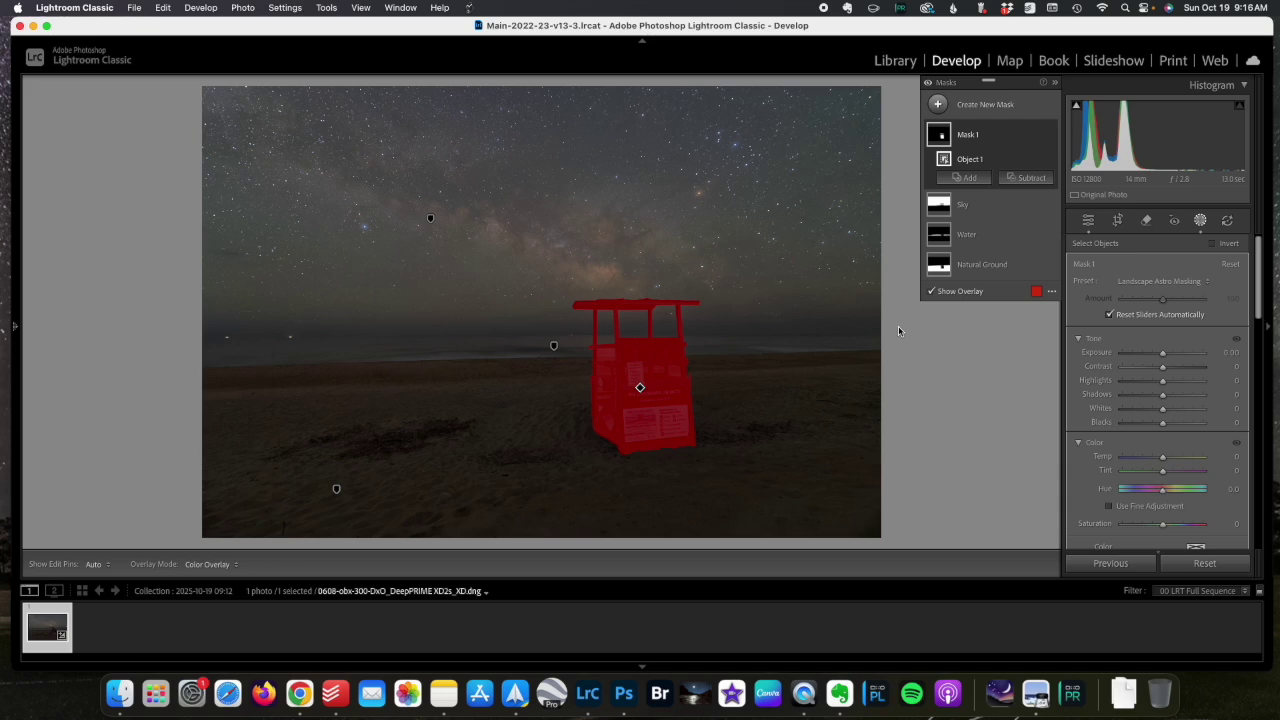
left_click(962, 204)
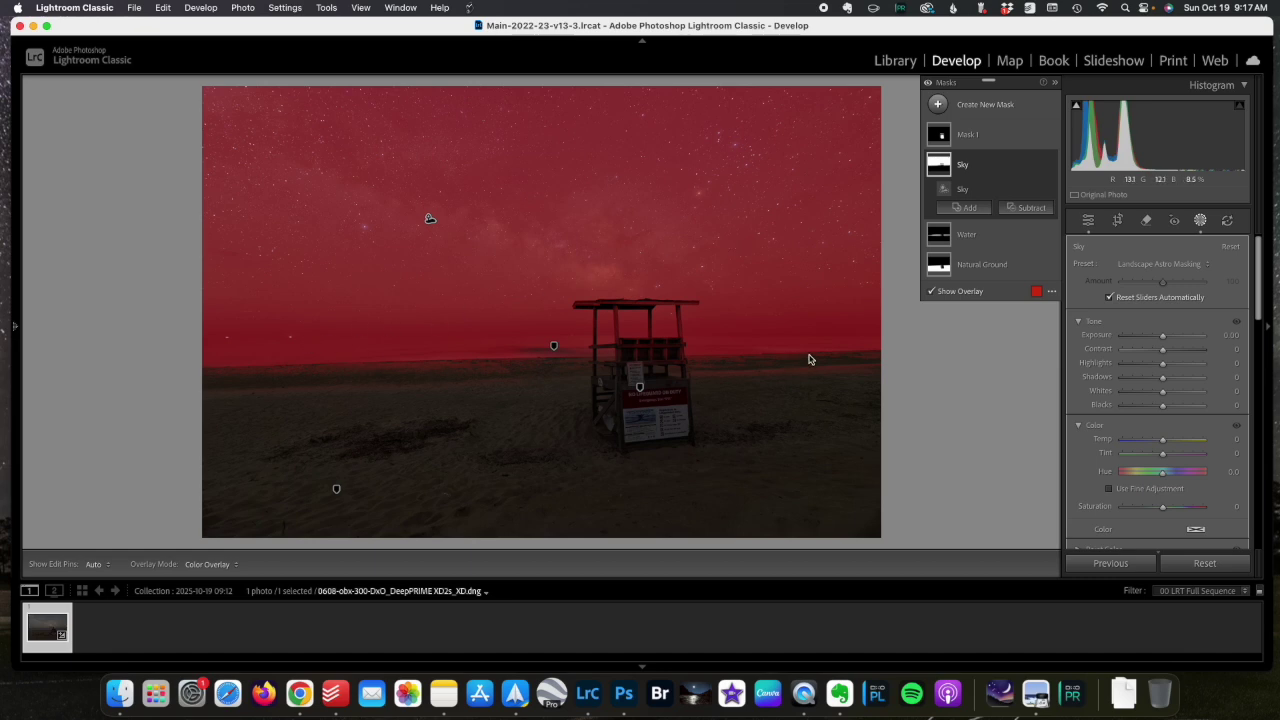
Step: Subtract a linear gradient from the Sky mask, rising from the horizon with tightened edges
left_click(1030, 208)
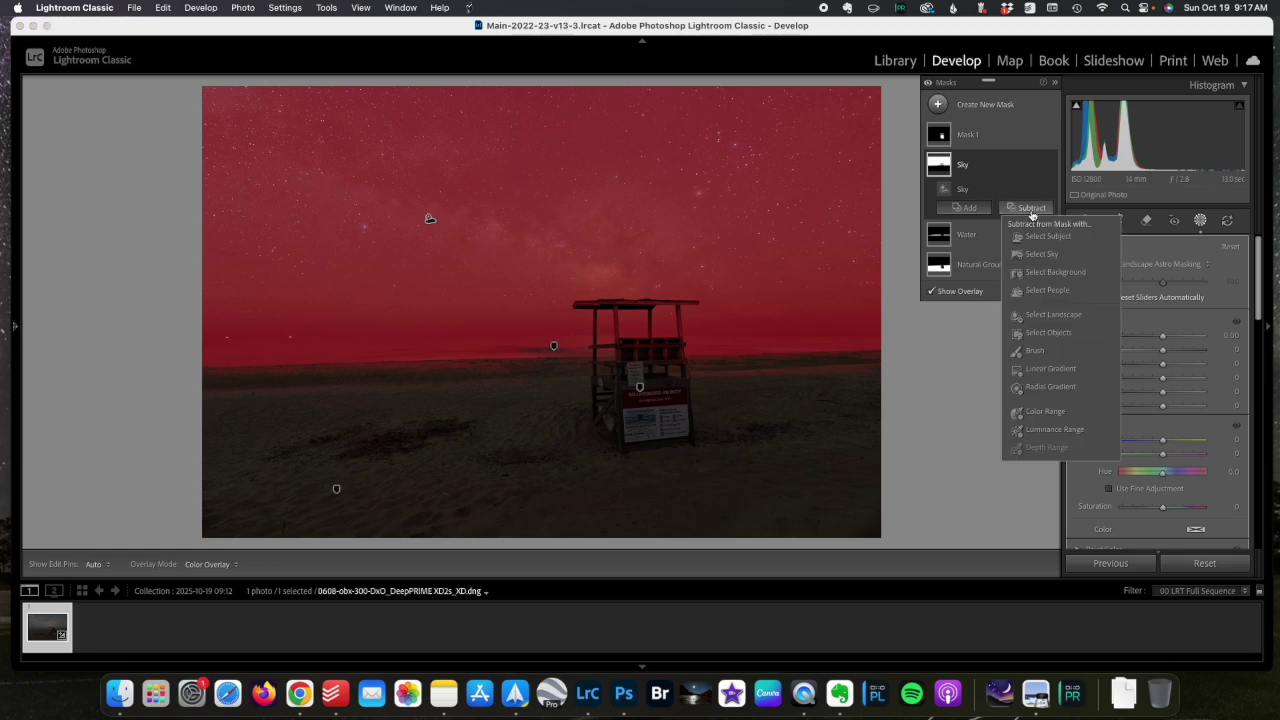
left_click(1045, 368)
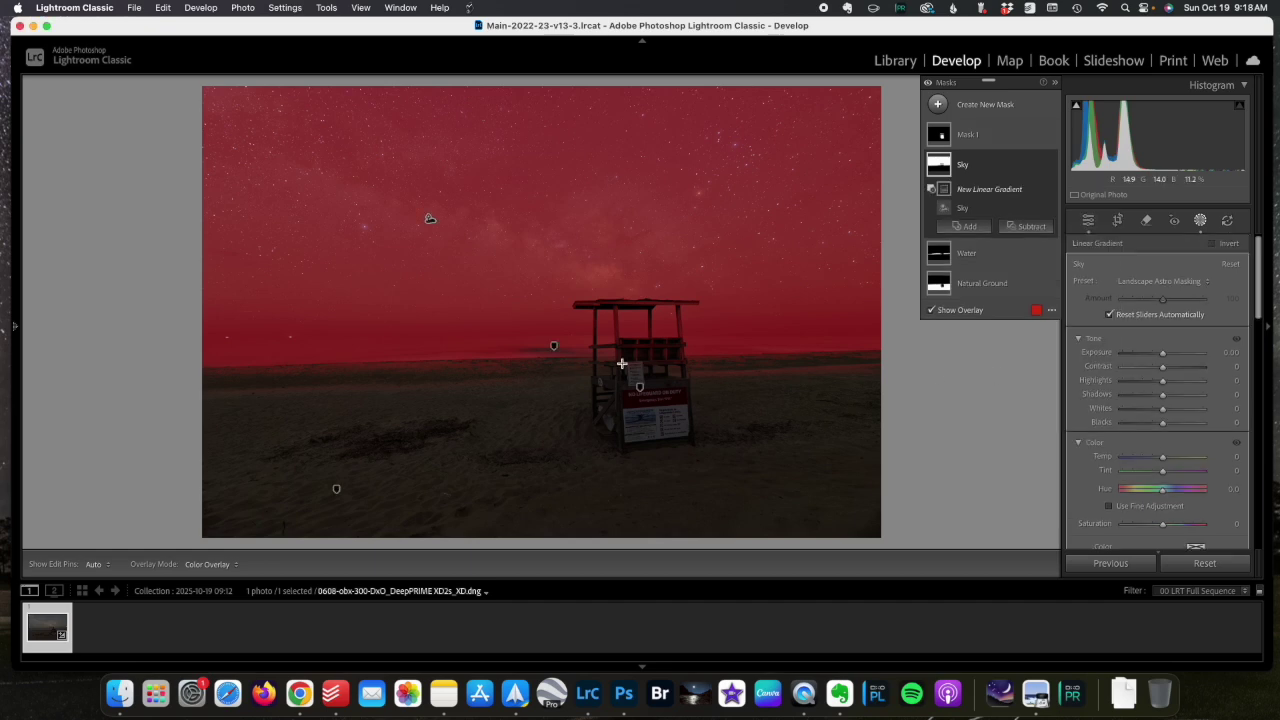
left_click_drag(558, 370, 557, 277)
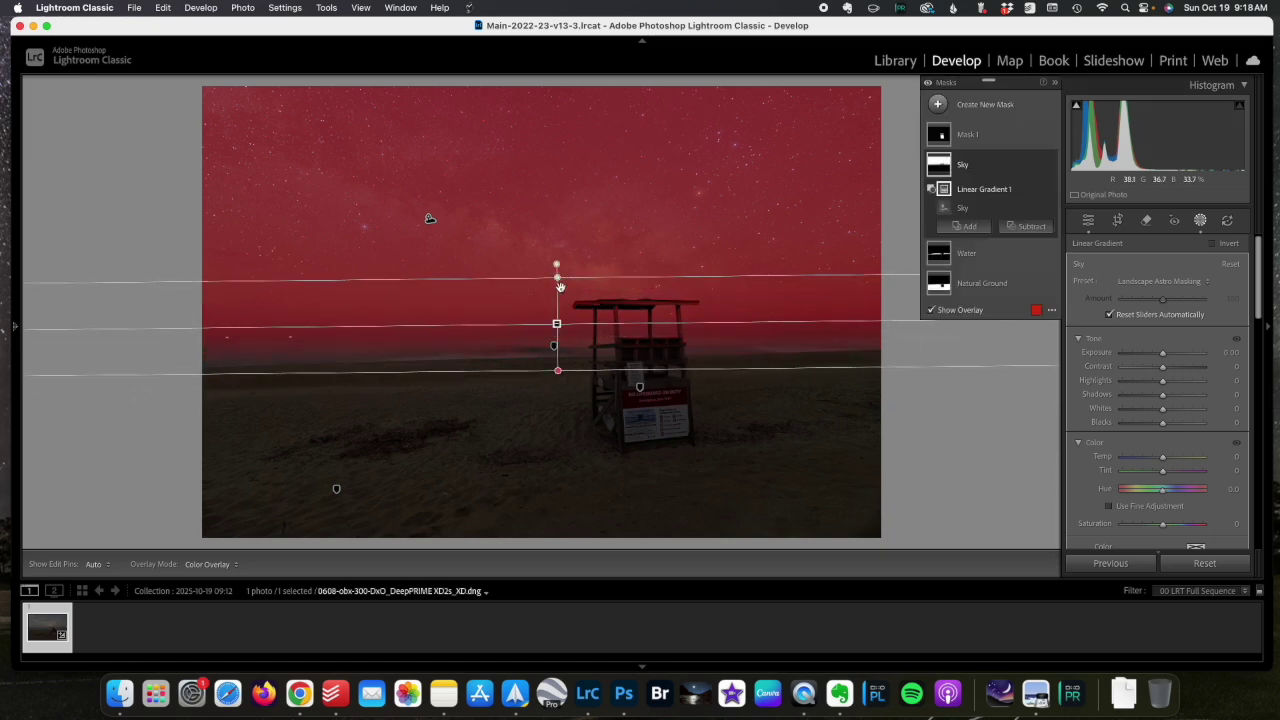
left_click_drag(557, 372, 556, 345)
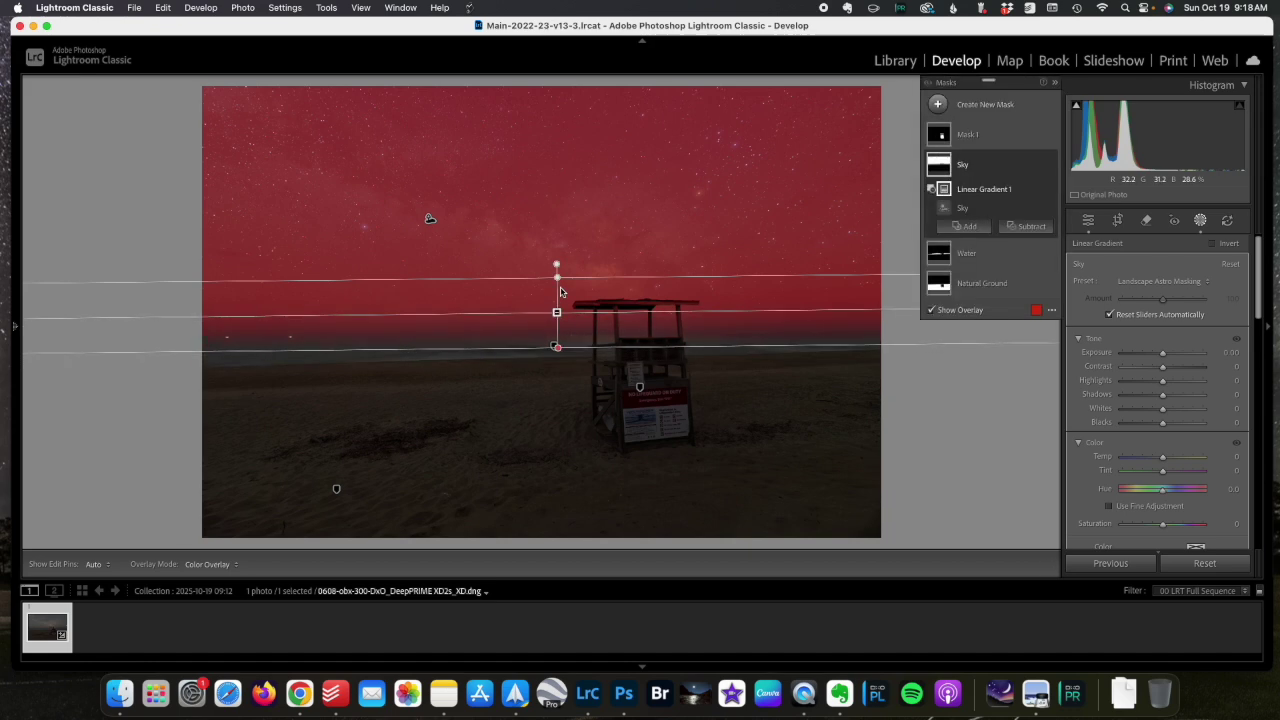
left_click_drag(557, 279, 557, 290)
Step: Raise the Sky mask's contrast toward 54
left_click(557, 345)
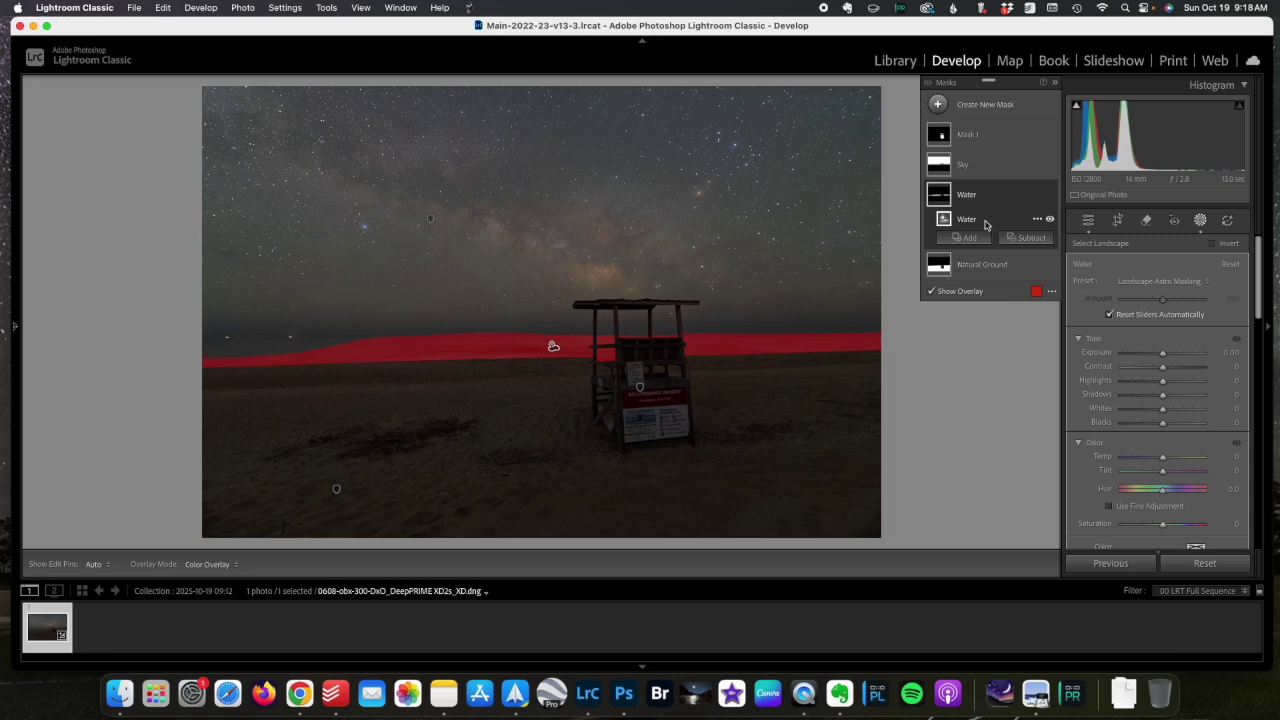
left_click(975, 164)
left_click_drag(1164, 353, 1165, 408)
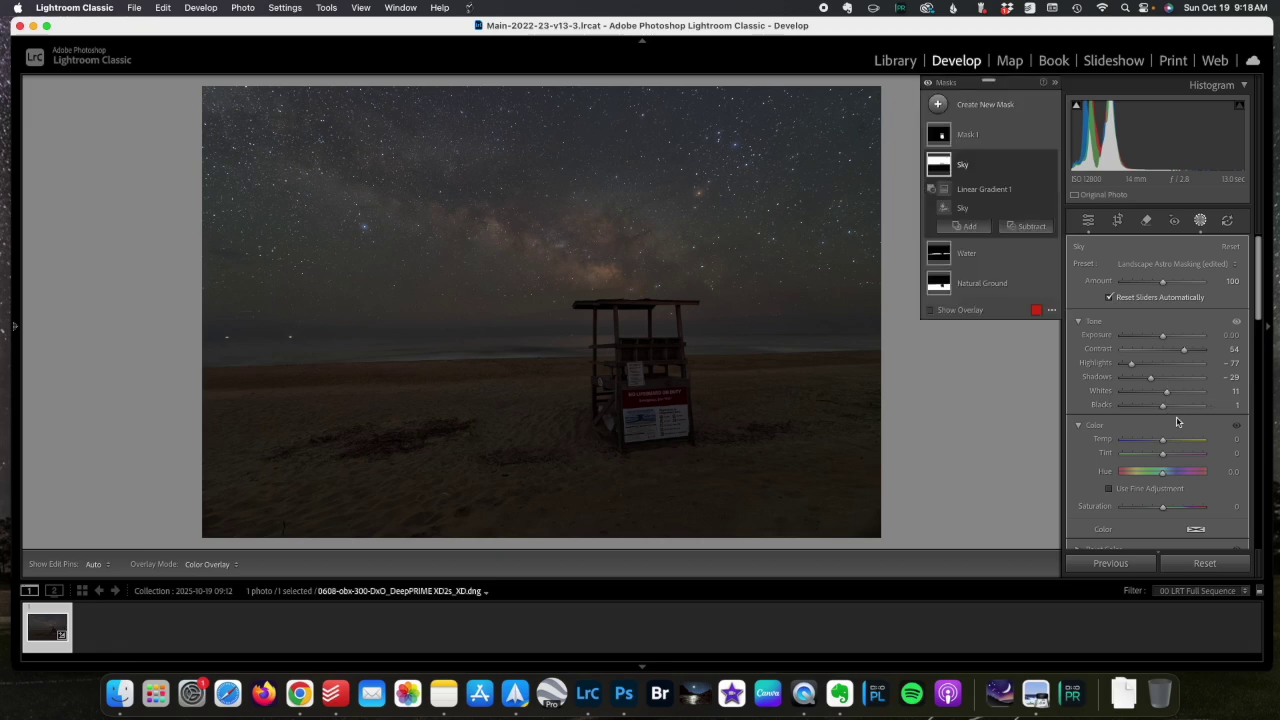
Step: Give the Sky mask Texture 41, Clarity 28 and Dehaze 20
scroll(1168, 456, "down", 6)
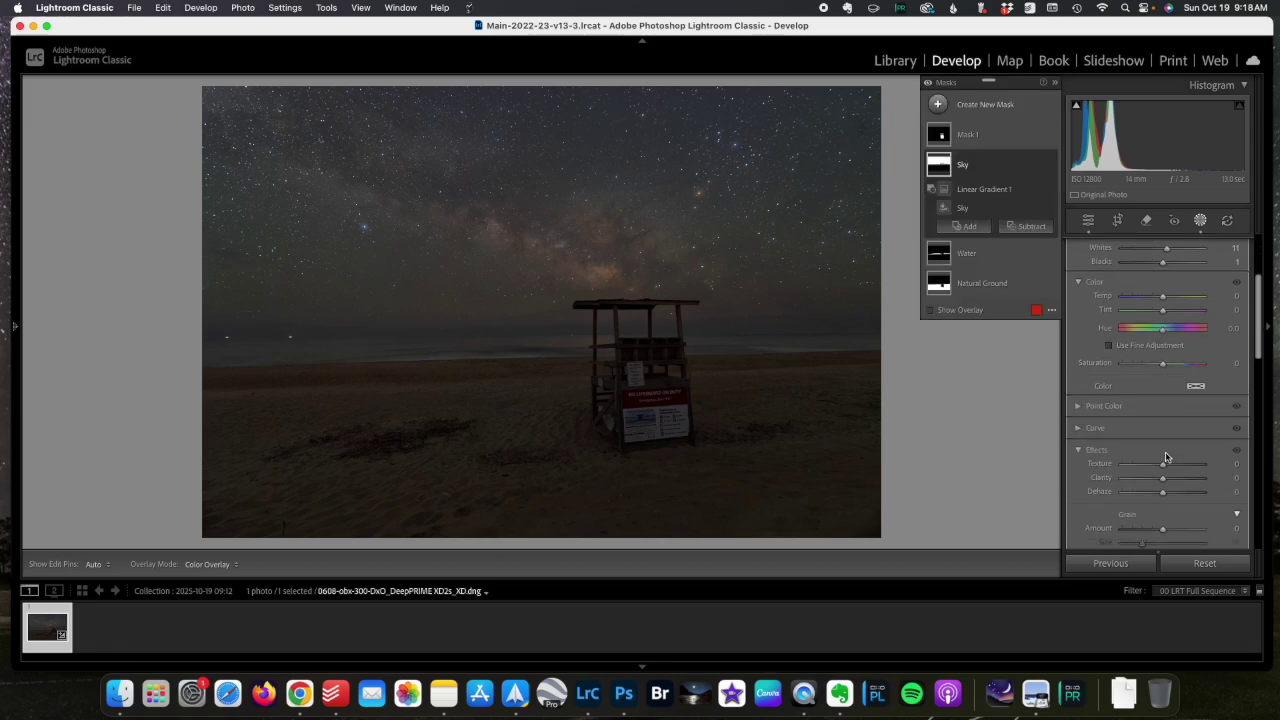
scroll(1166, 450, "down", 1)
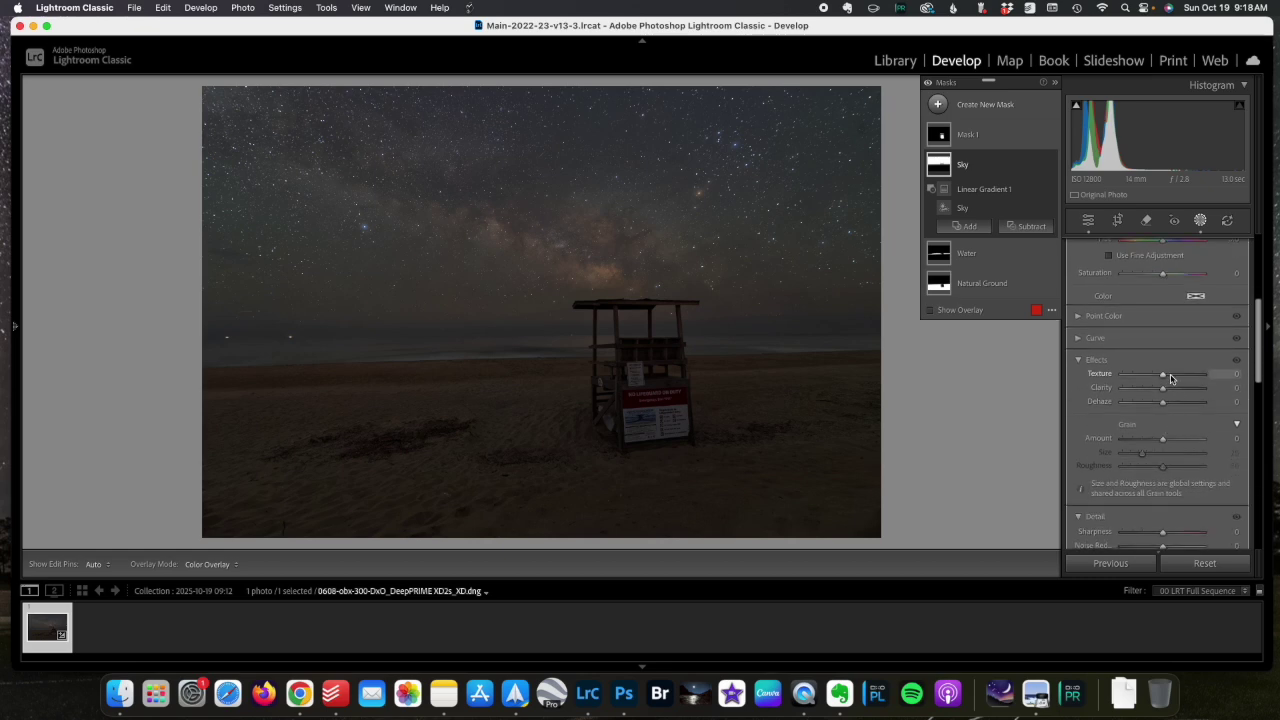
left_click_drag(1165, 379, 1173, 404)
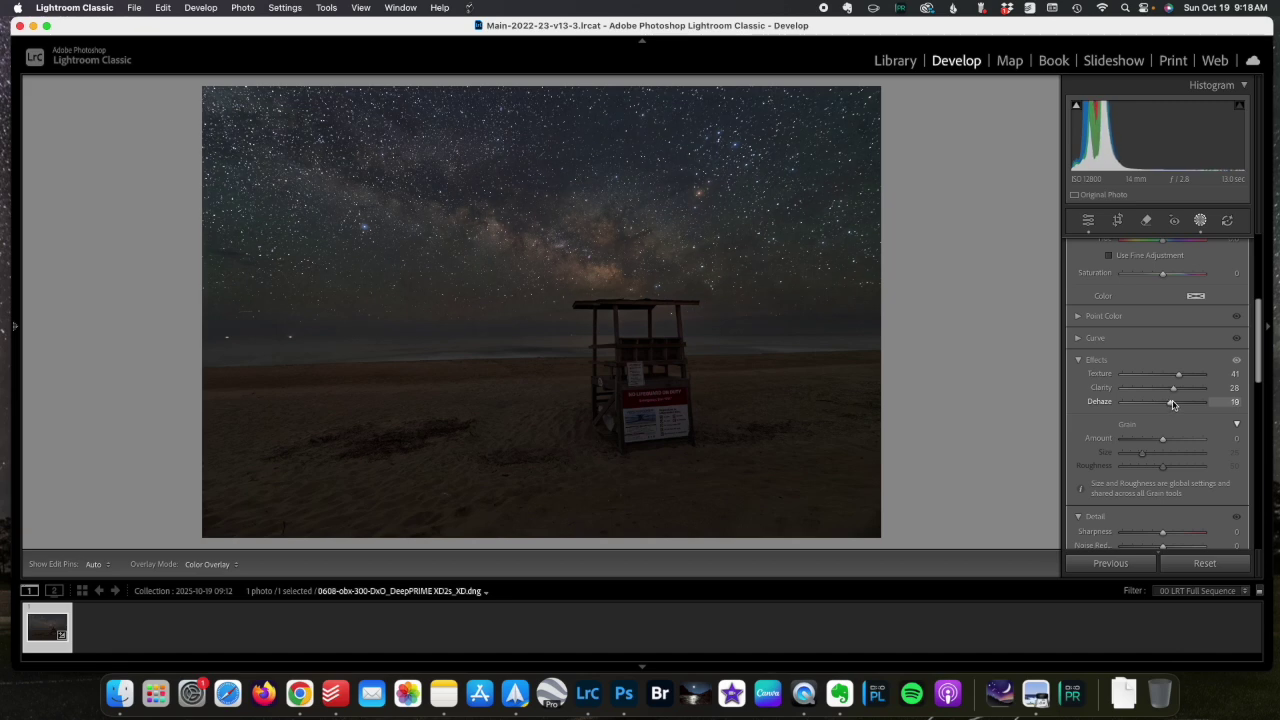
left_click_drag(1174, 403, 1171, 402)
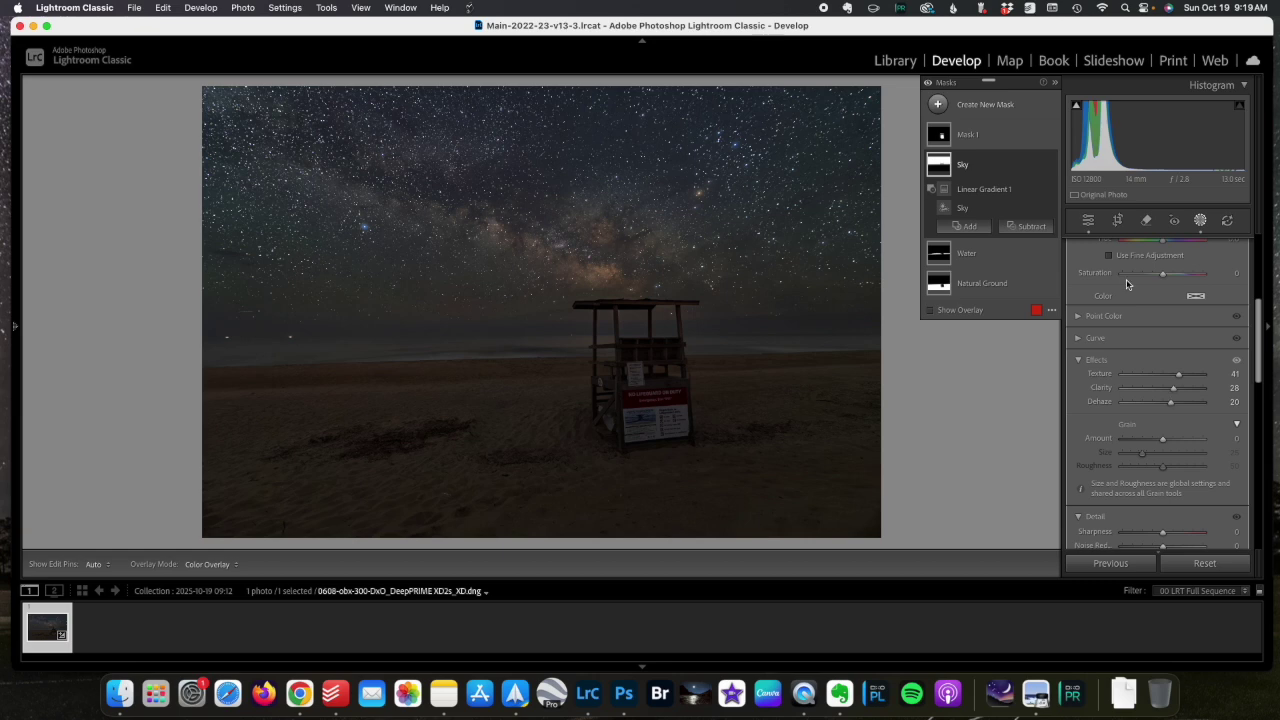
left_click(1012, 257)
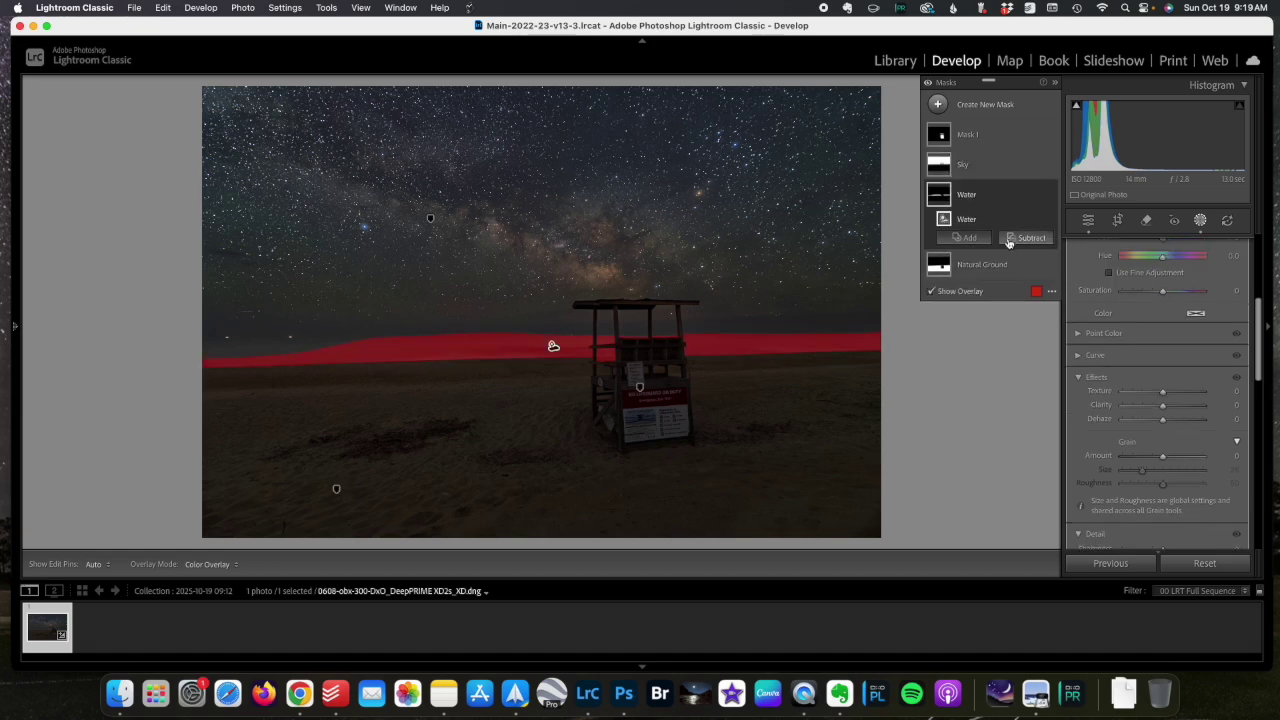
Step: Add a brush to the Water mask, painting over the left end of the horizon
left_click(970, 238)
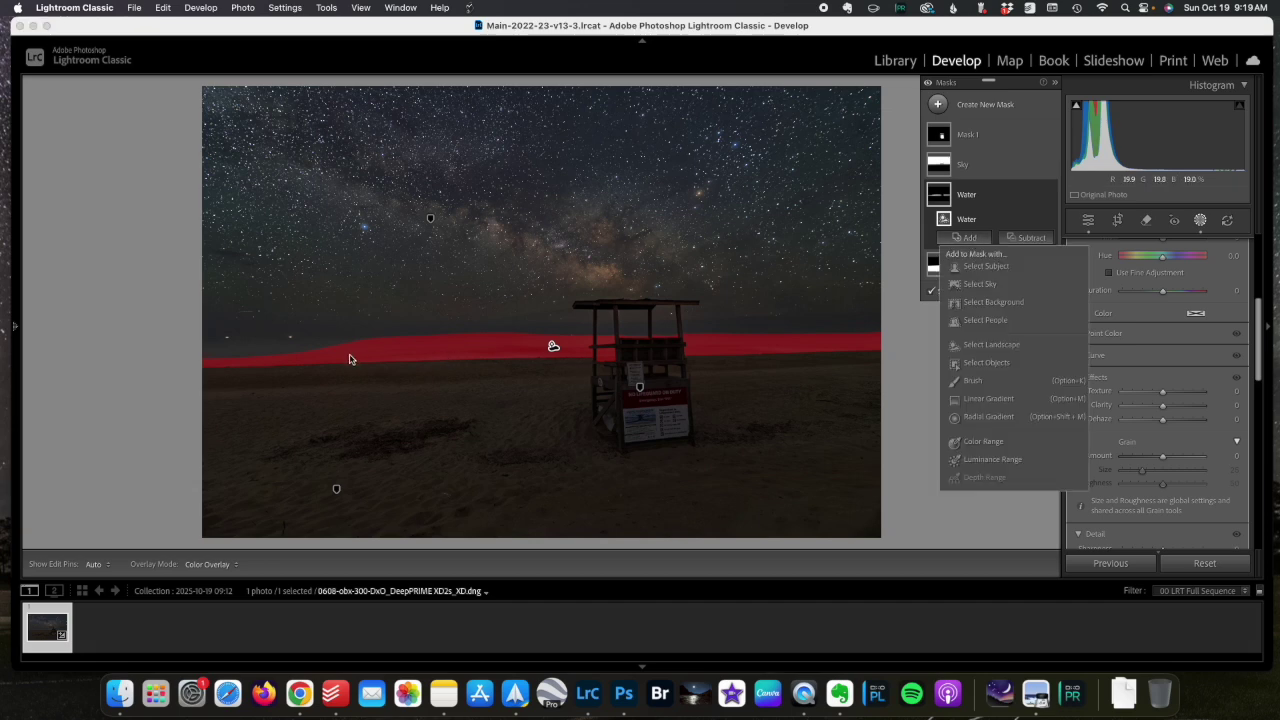
left_click(986, 381)
scroll(312, 346, "down", 5)
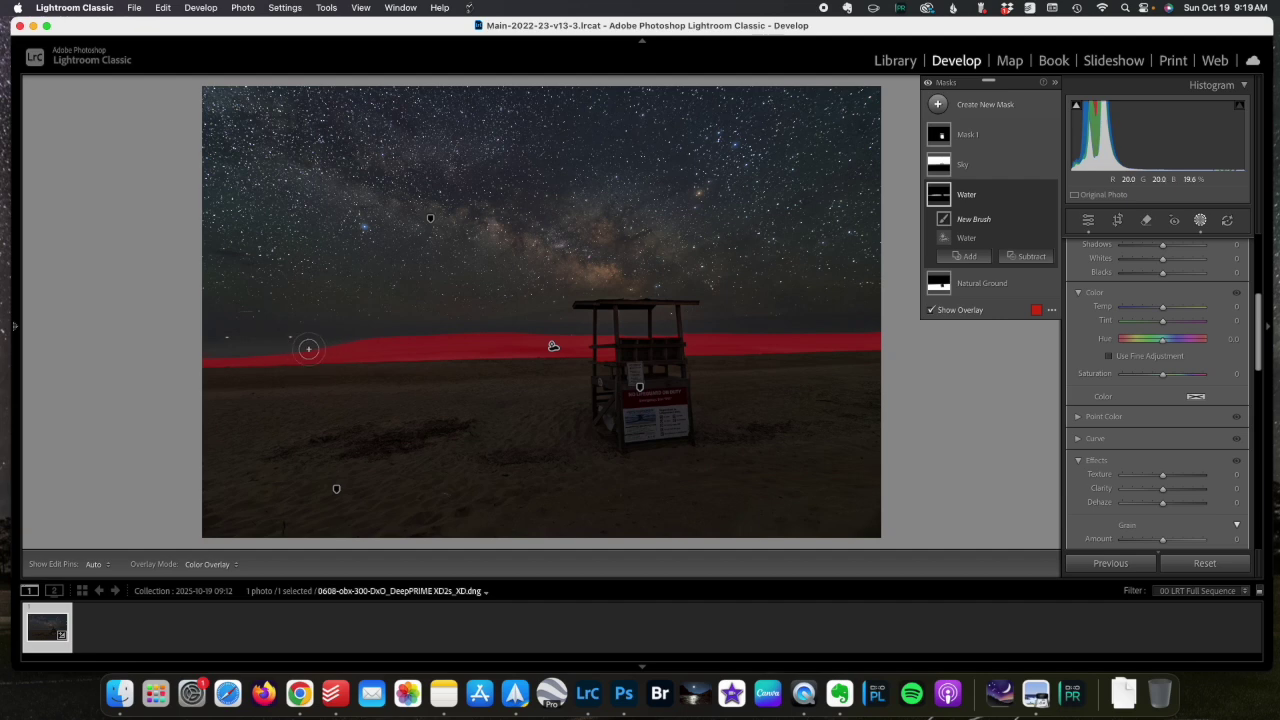
key("h")
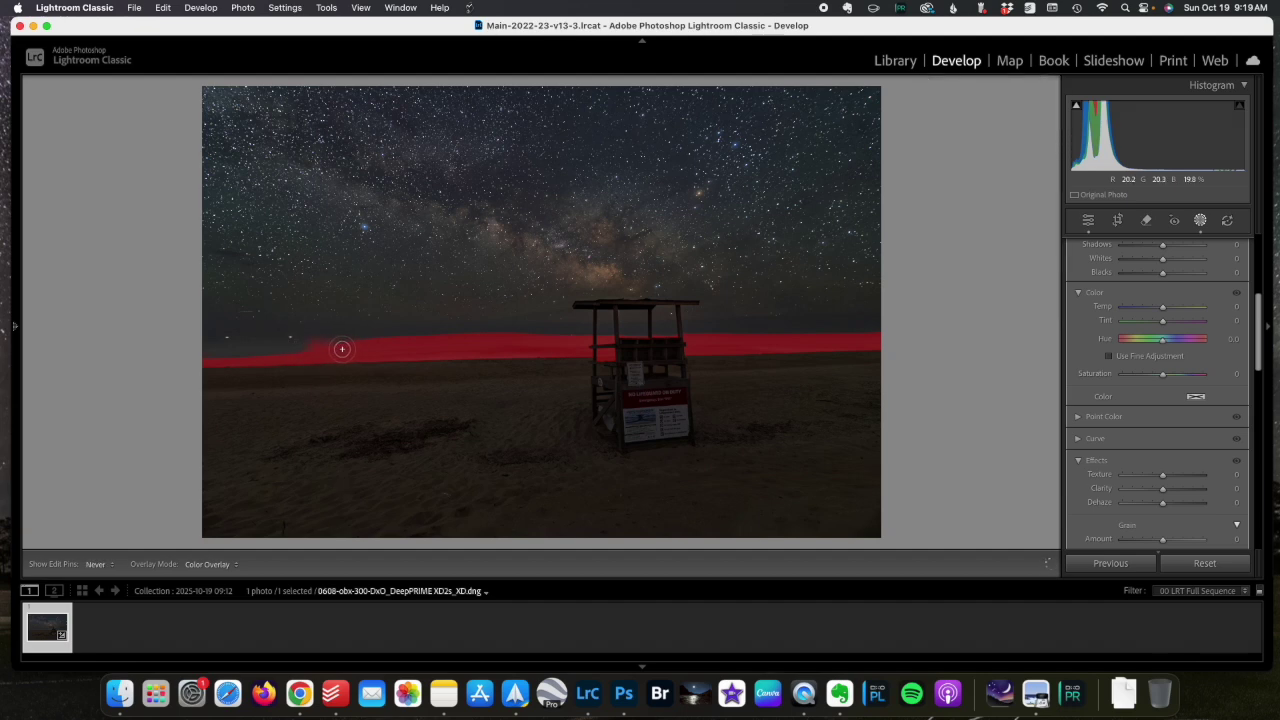
mouse_move(280, 351)
left_mouse_down()
mouse_move(211, 354)
mouse_move(226, 354)
left_mouse_up()
key("h")
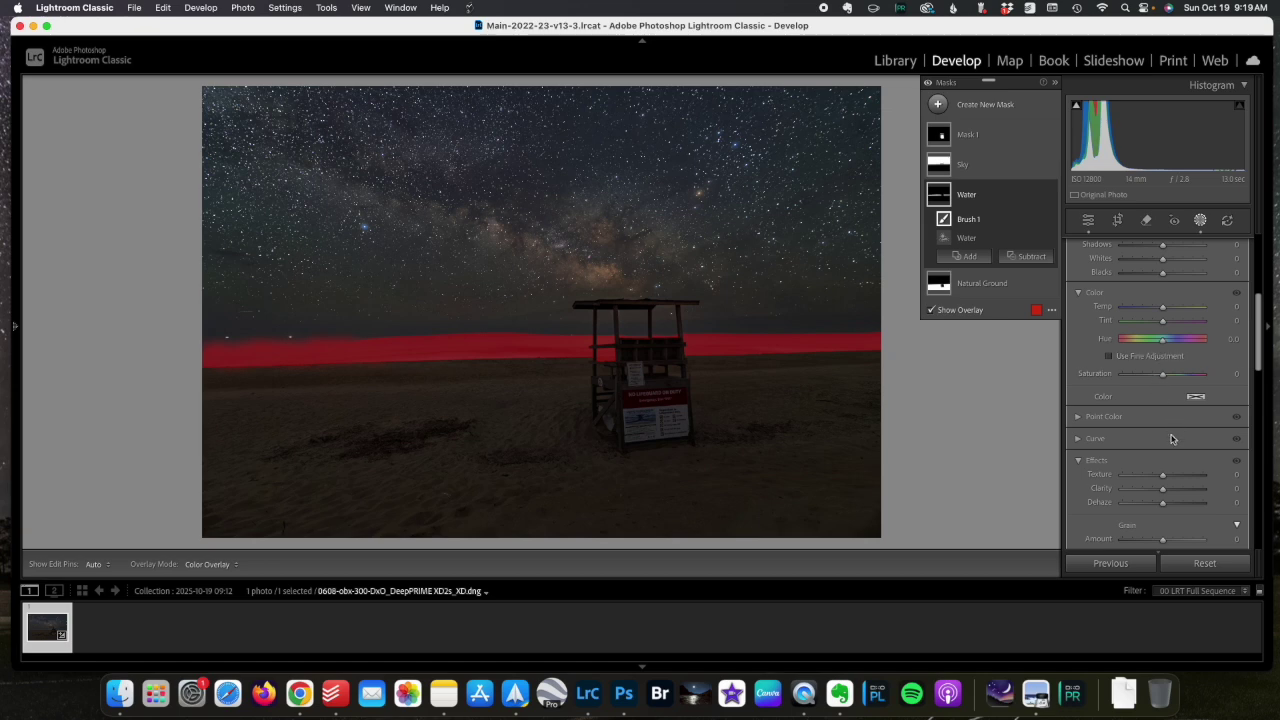
Step: Set the Water mask to Contrast 23, Highlights 46, Shadows 26 and Whites 19
scroll(1170, 442, "up", 5)
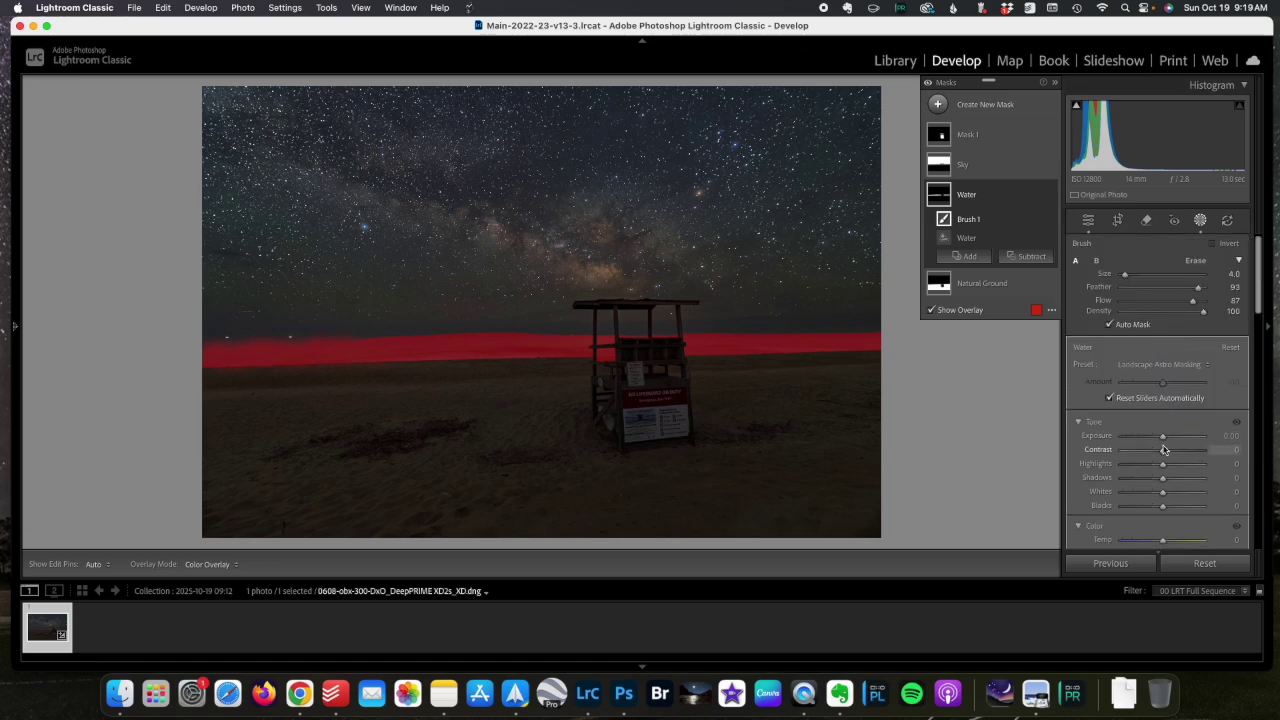
scroll(1165, 445, "down", 5)
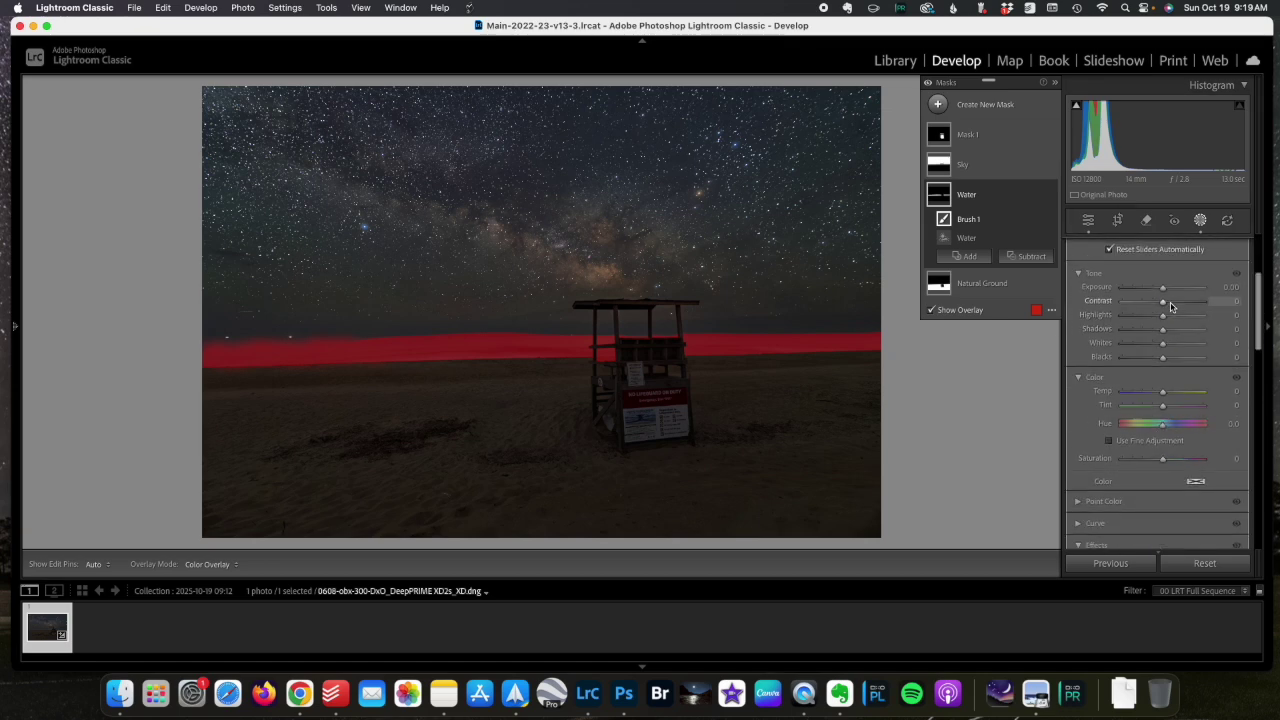
left_click_drag(1164, 303, 1166, 346)
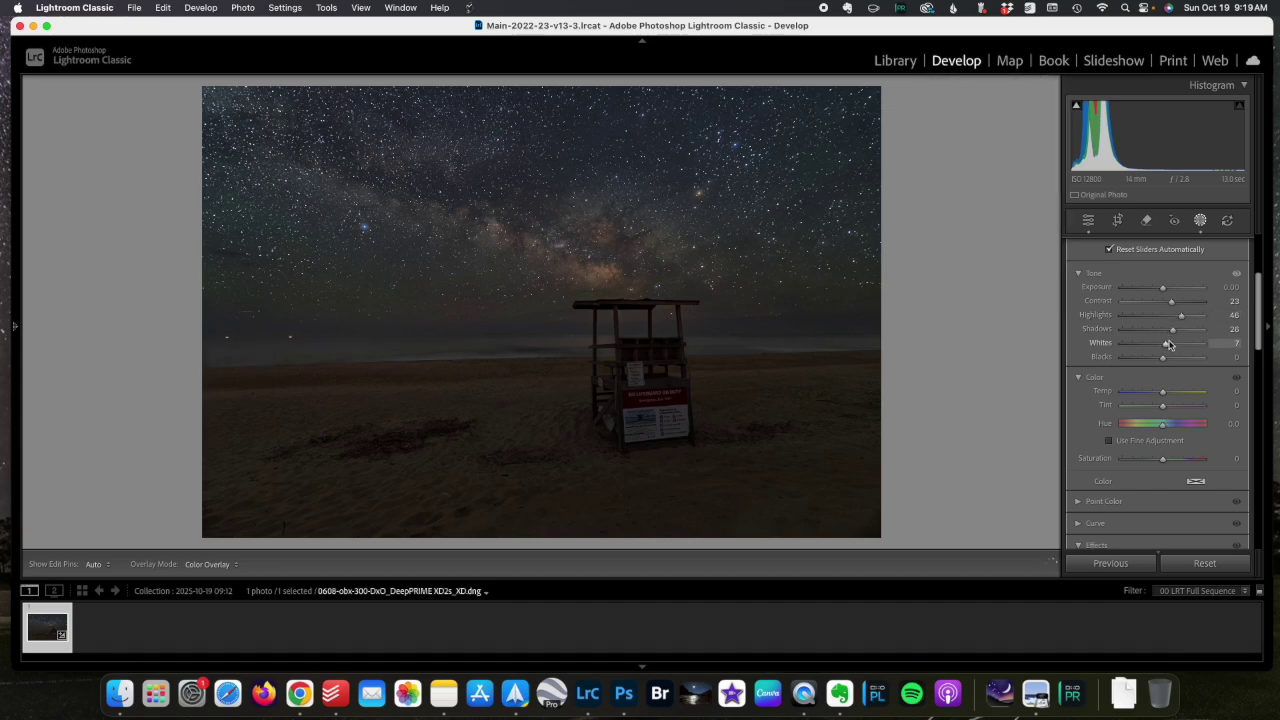
left_click_drag(1170, 344, 1169, 344)
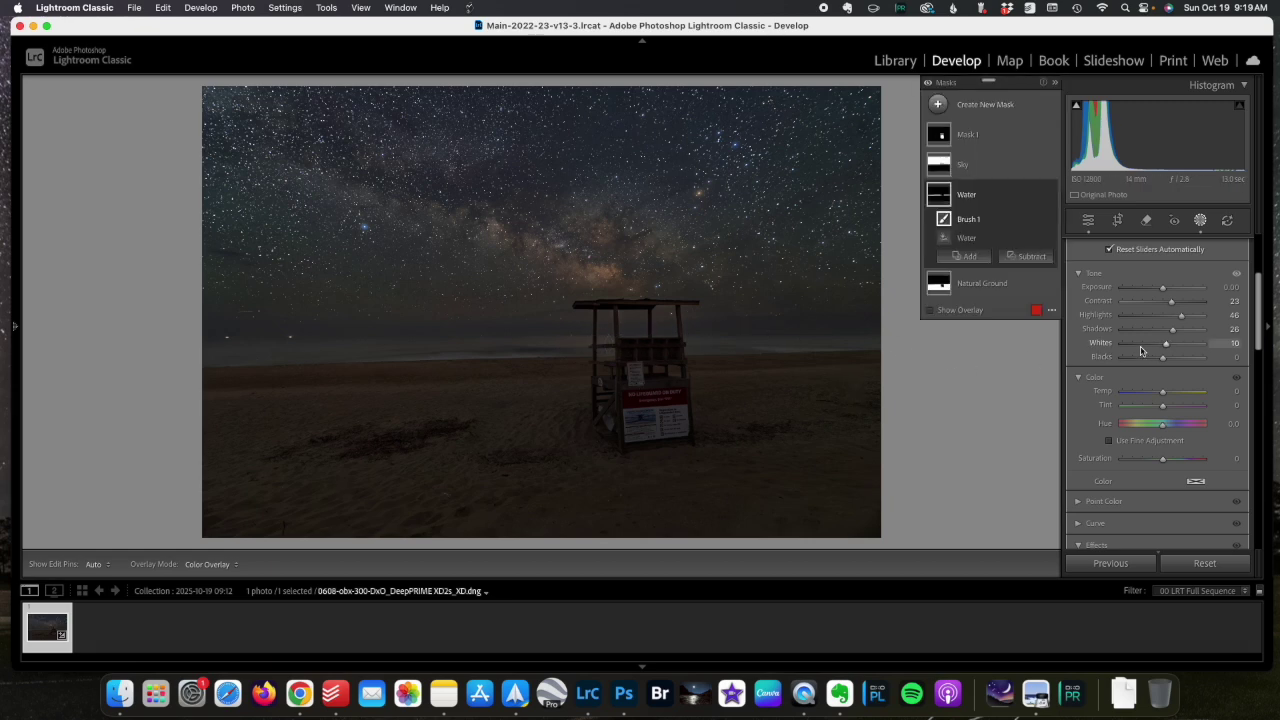
Step: Give the water Texture 40, Clarity 21 and Dehaze 7
scroll(1136, 345, "up", 9)
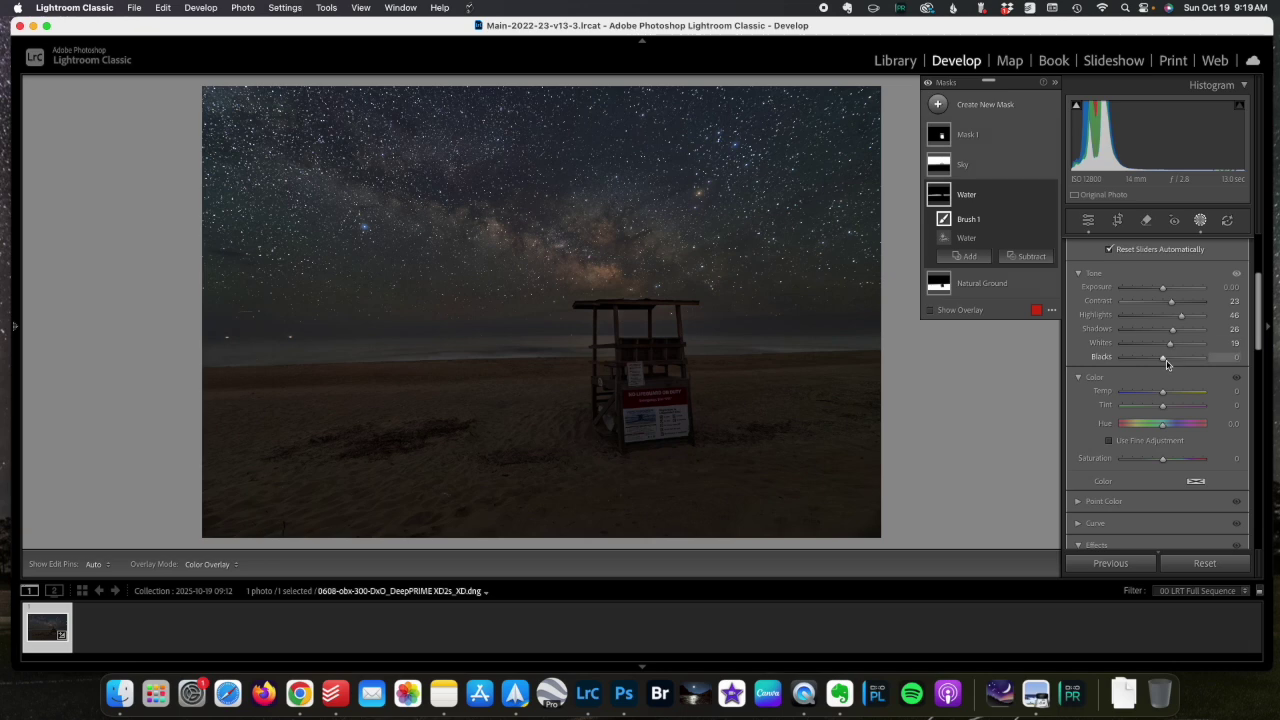
scroll(1166, 380, "down", 5)
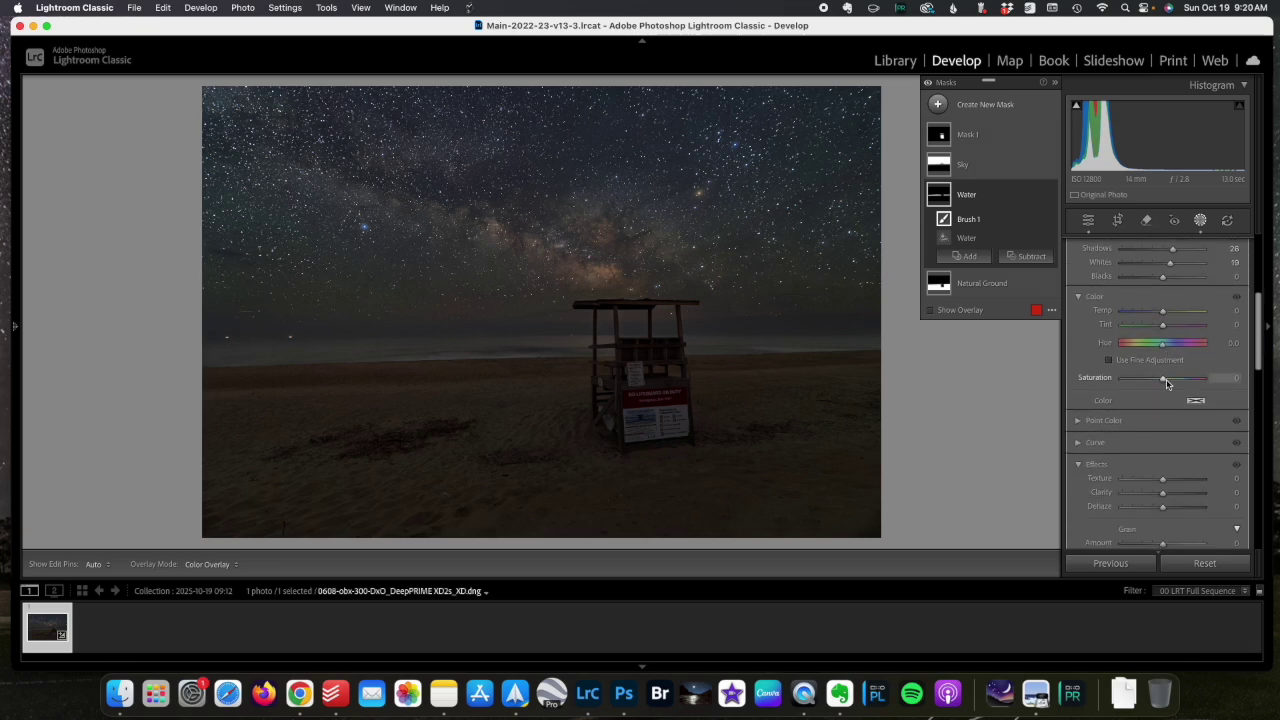
scroll(1166, 379, "down", 8)
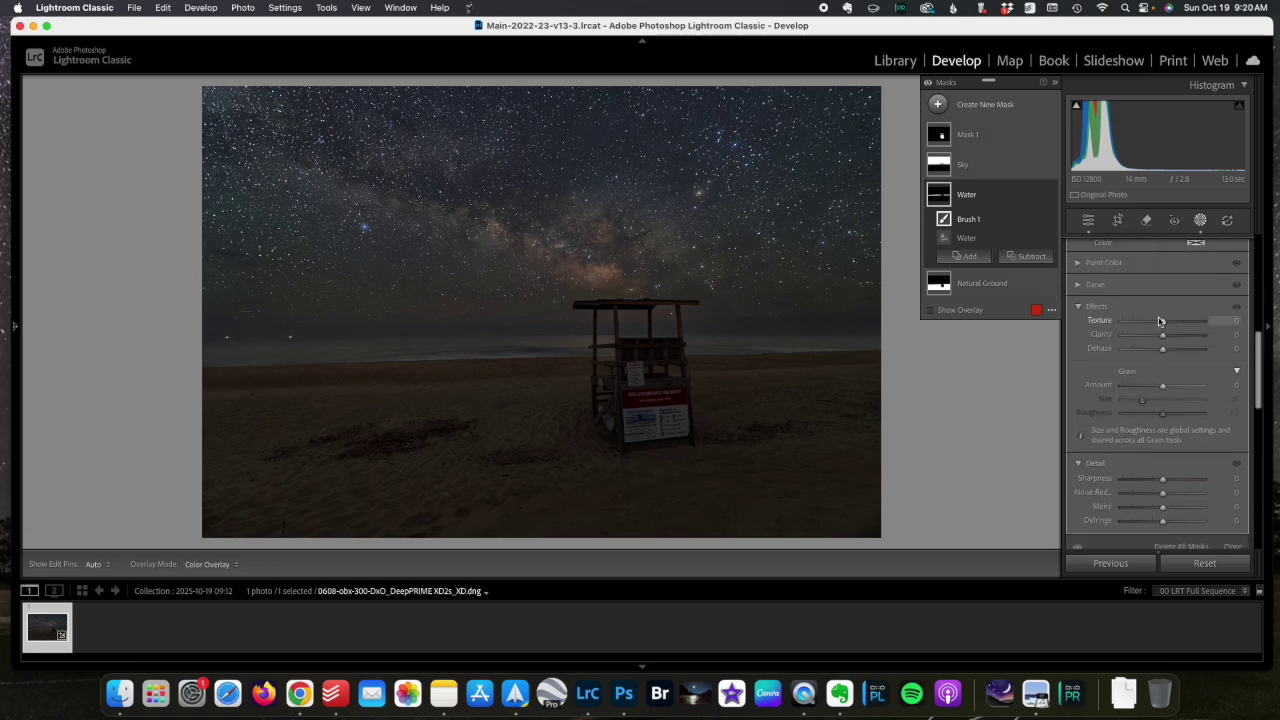
left_click_drag(1160, 320, 1166, 324)
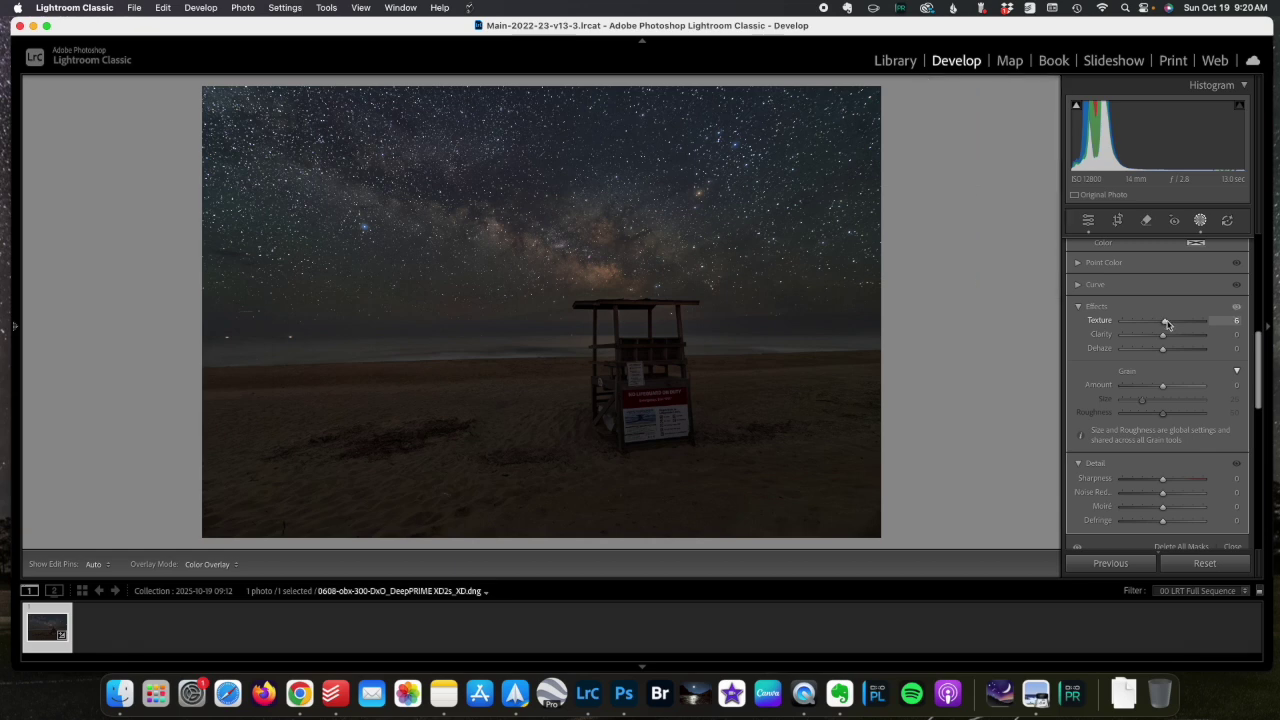
left_click_drag(1178, 320, 1167, 350)
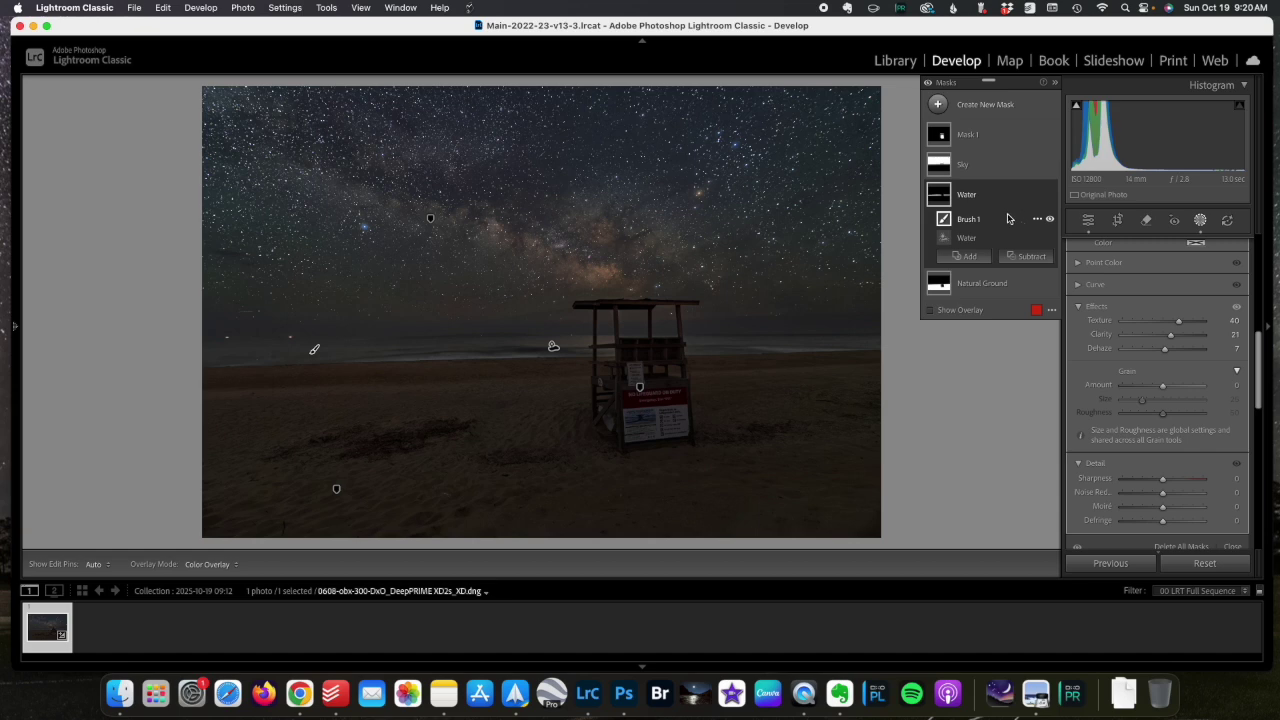
Step: Subtract a brushed area around the lifeguard stand from the Natural Ground mask
left_click(990, 290)
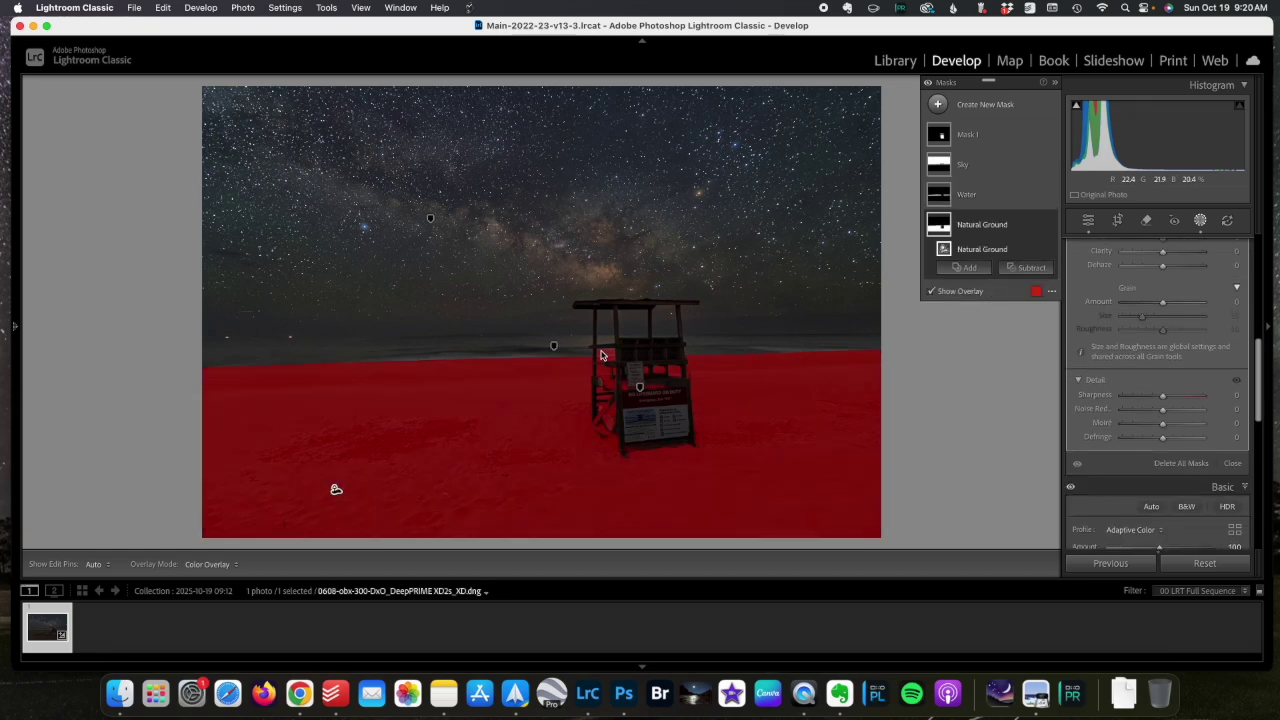
left_click(1017, 268)
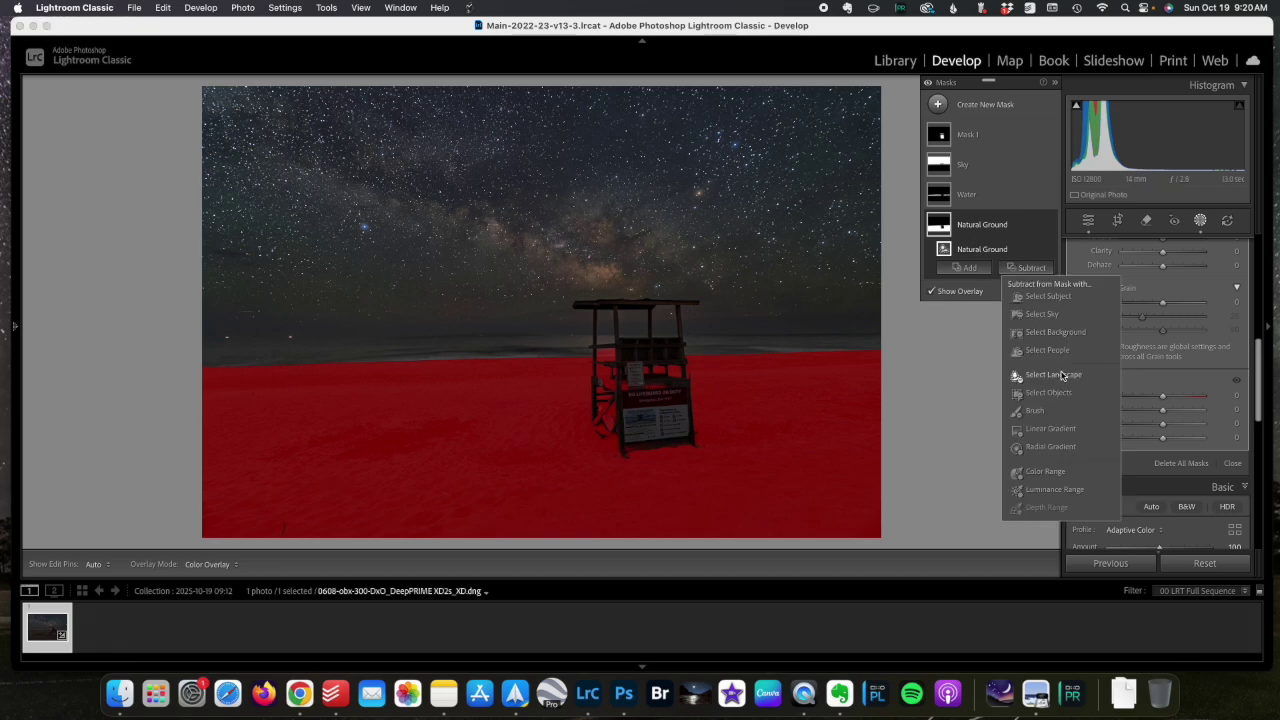
left_click(1035, 410)
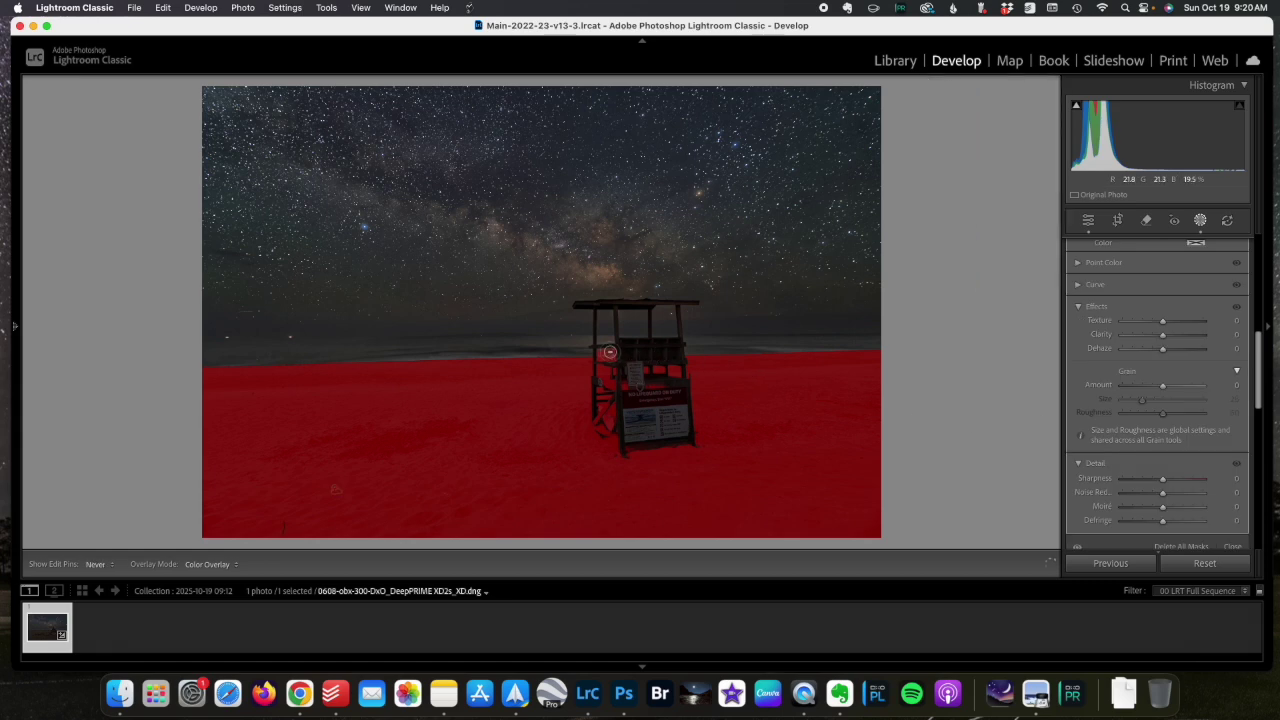
key("h")
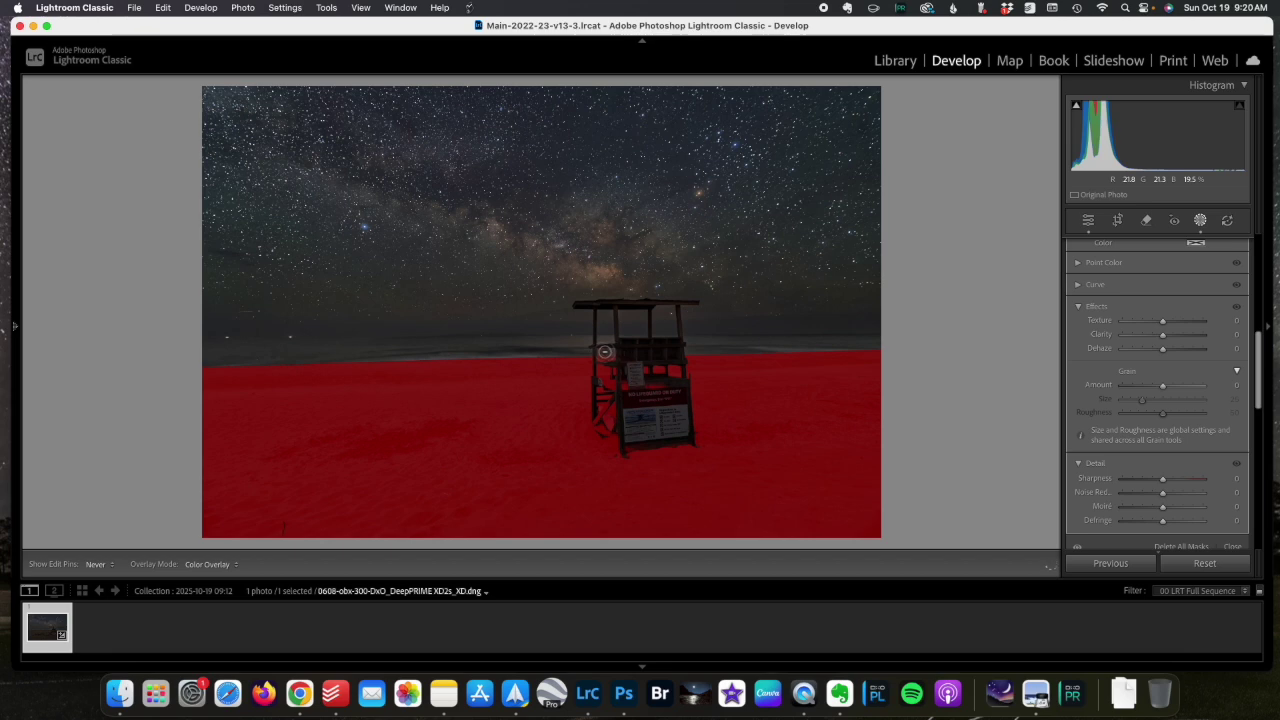
key("h")
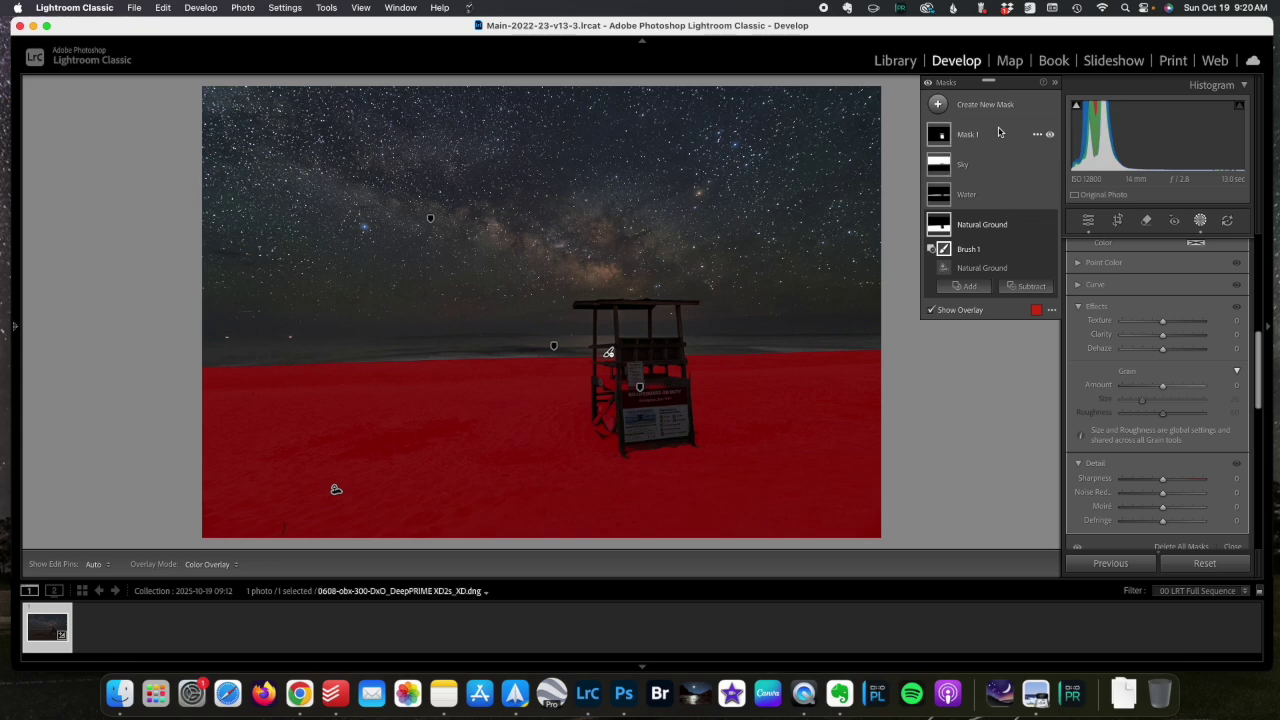
Step: Raise the Natural Ground mask's exposure toward 0.29
left_click(1000, 224)
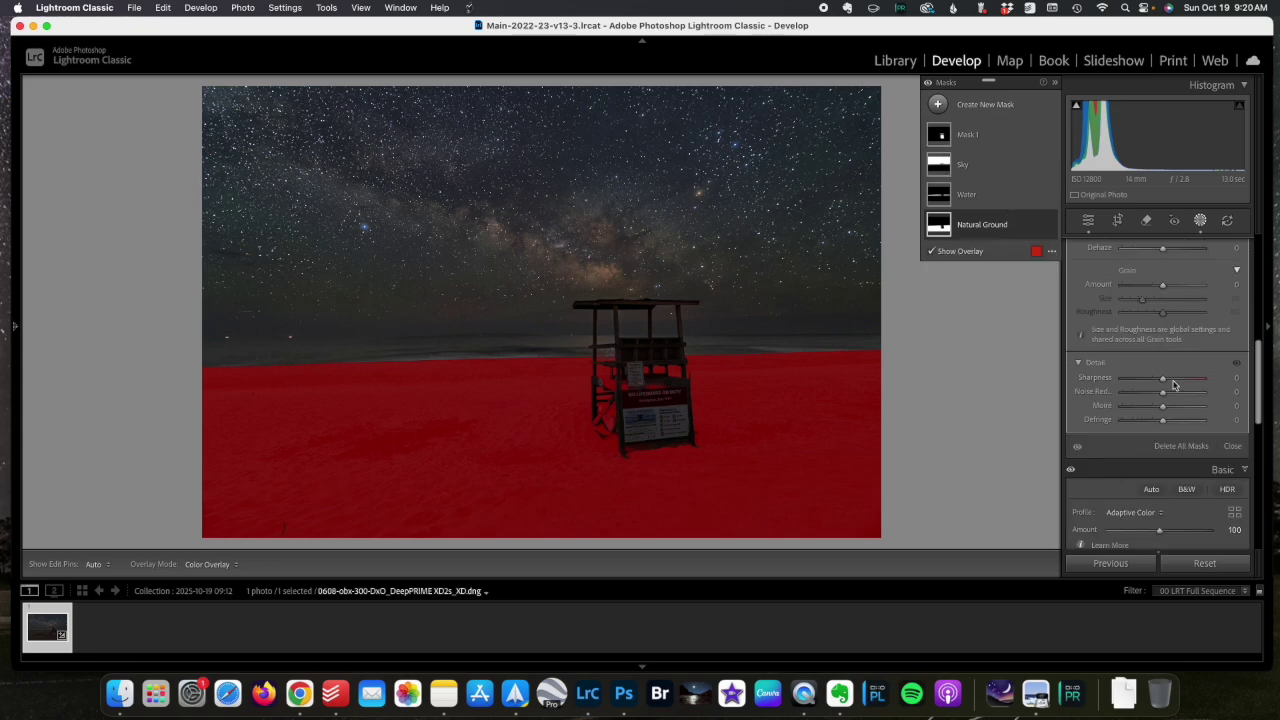
scroll(1162, 404, "up", 3)
left_click_drag(1162, 336, 1164, 369)
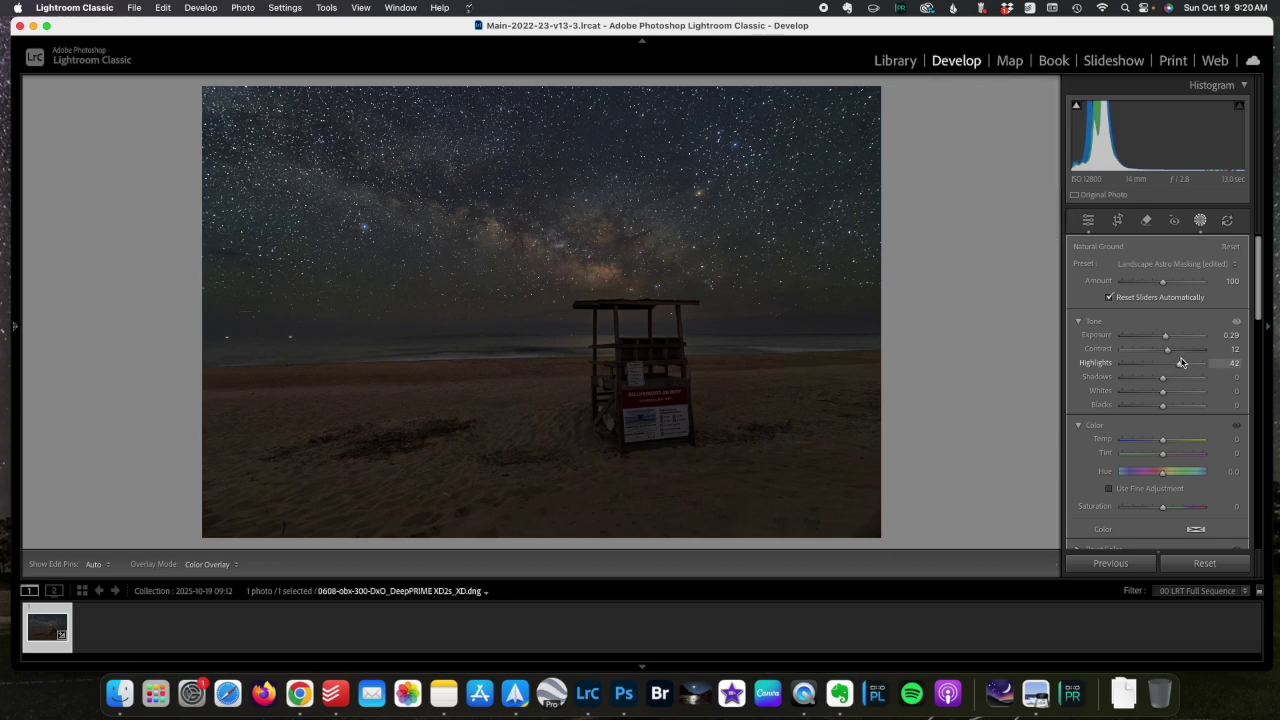
Step: Set the sand's Highlights to 42, Shadows to 36 and Temp to 9
left_click_drag(1182, 363, 1170, 393)
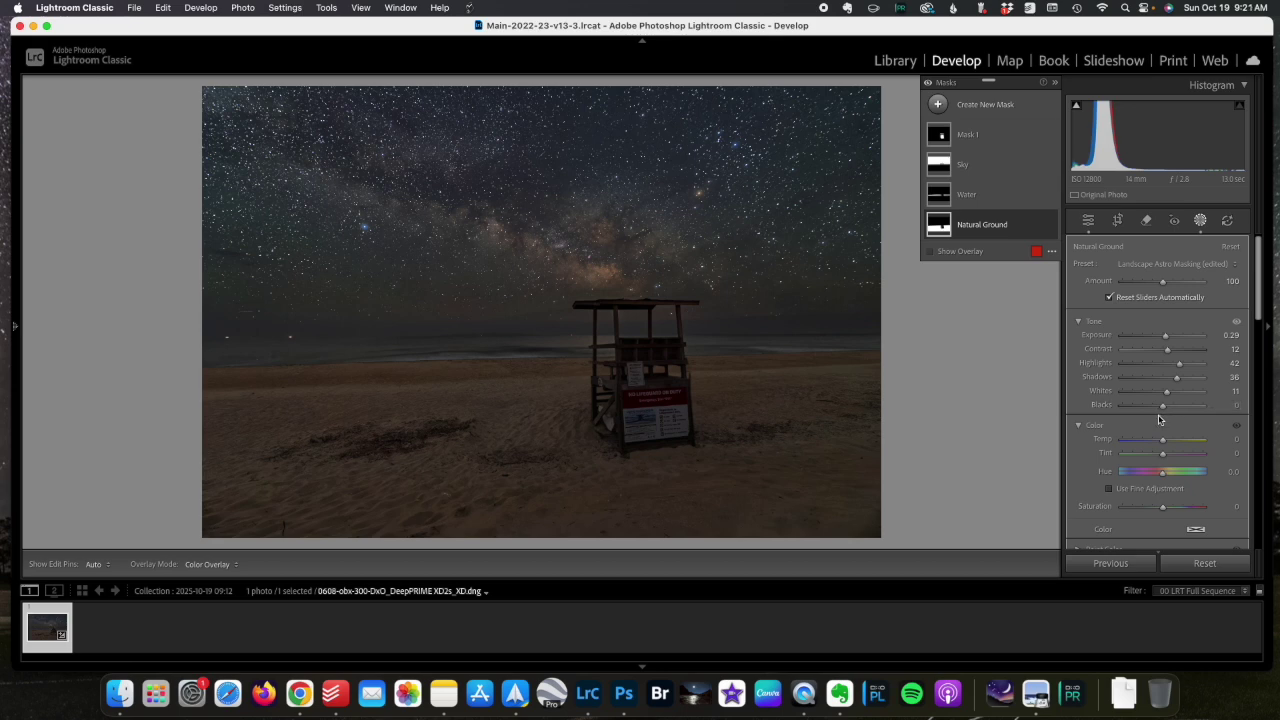
scroll(1160, 420, "down", 1)
left_click_drag(1162, 435, 1166, 437)
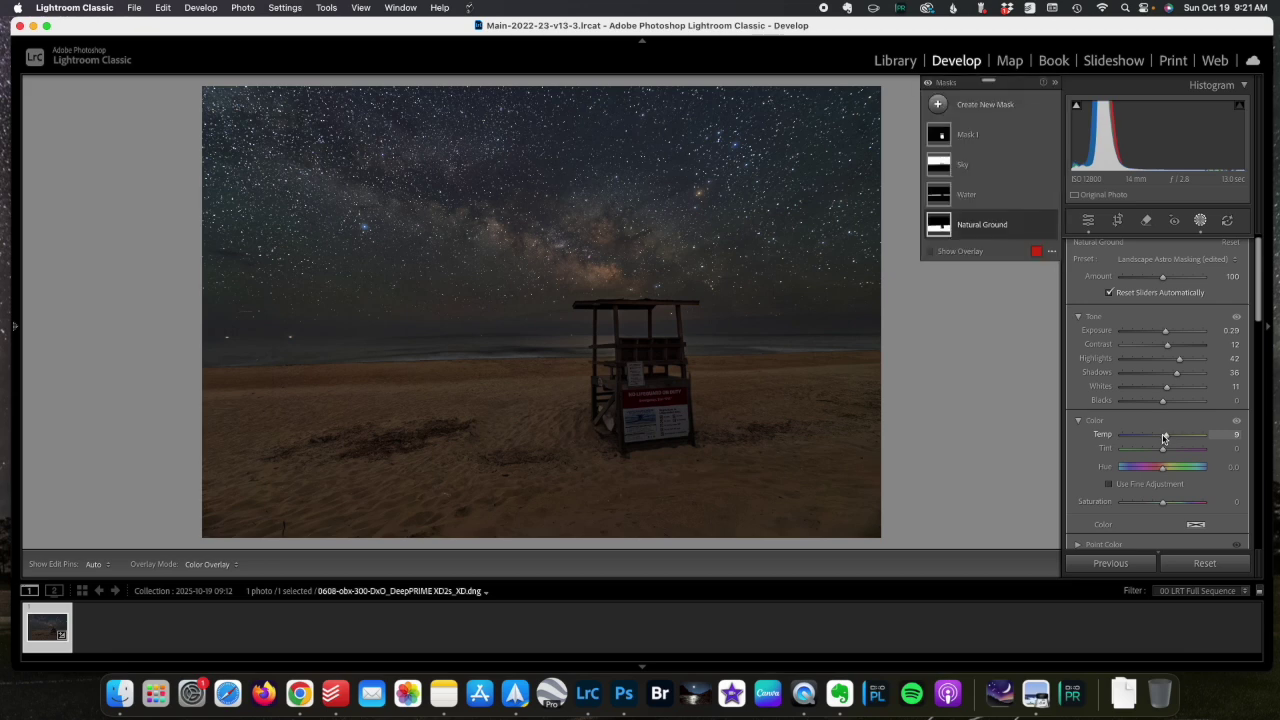
scroll(1110, 444, "down", 3)
scroll(1110, 444, "down", 7)
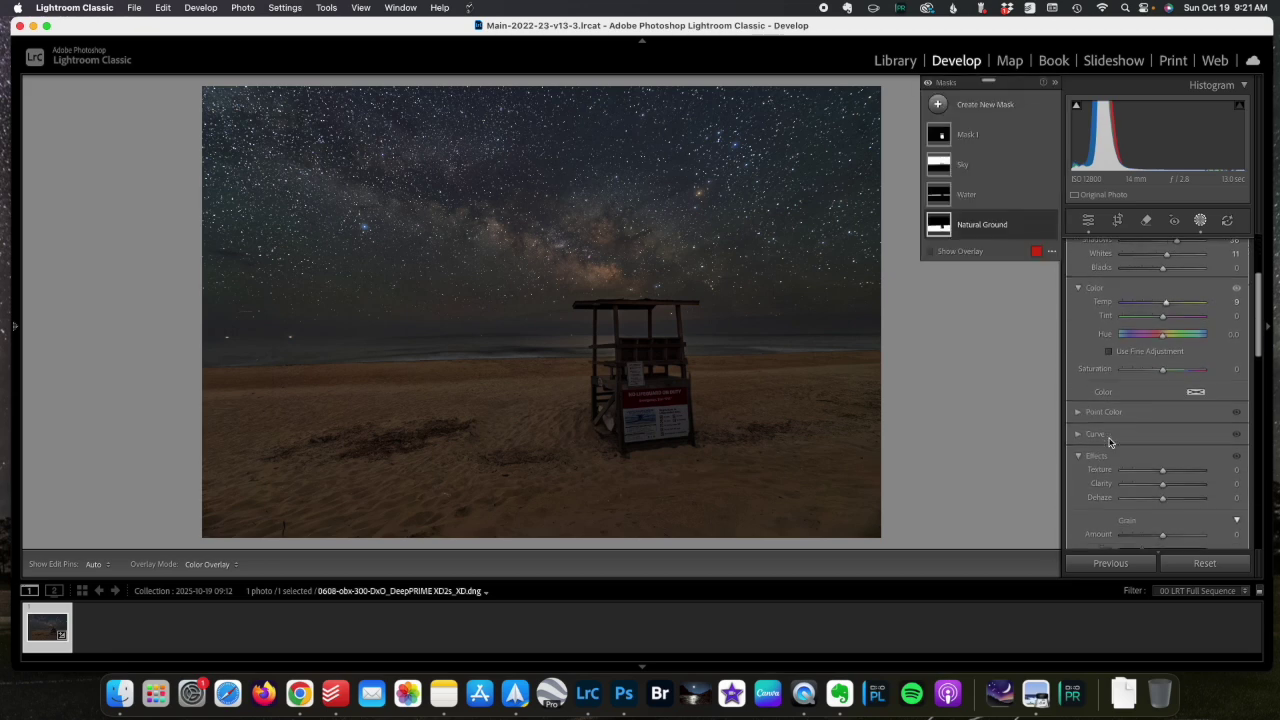
Step: Give the sand Texture 37 and Clarity 14, keeping Dehaze at 0
mouse_move(1164, 403)
left_mouse_down()
mouse_move(1177, 400)
mouse_move(1170, 415)
left_mouse_up()
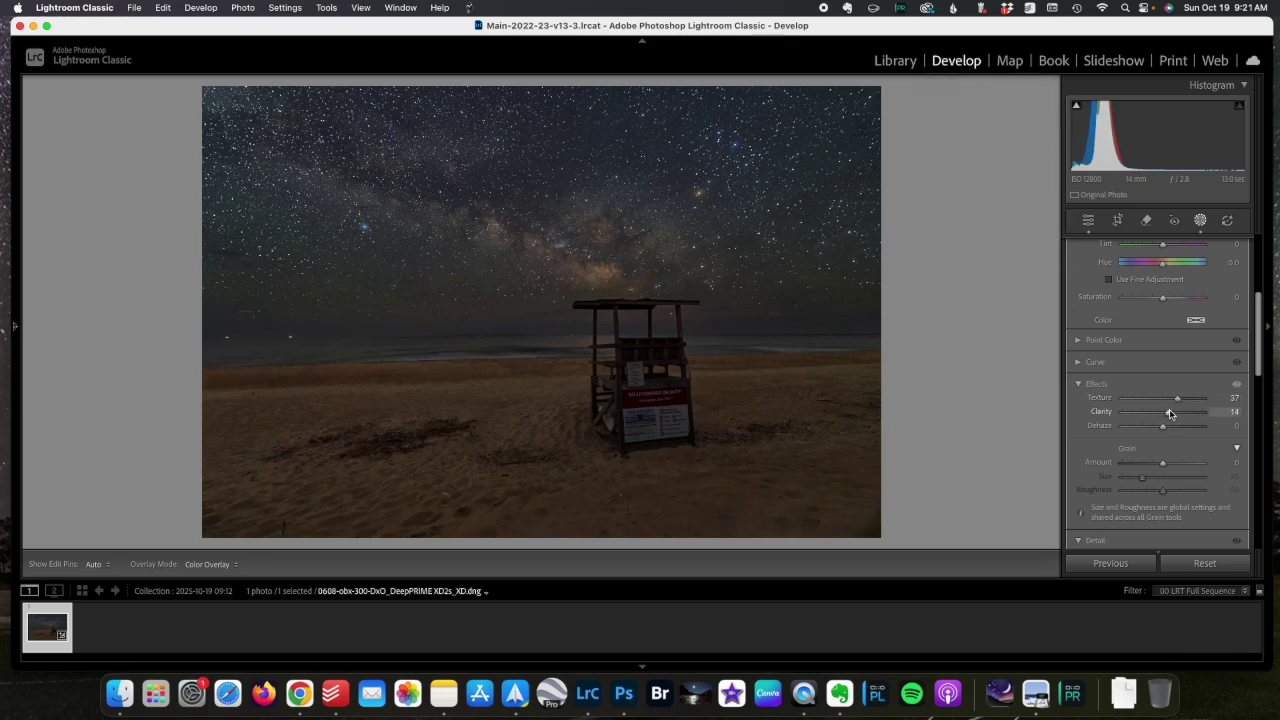
left_click_drag(1170, 413, 1168, 412)
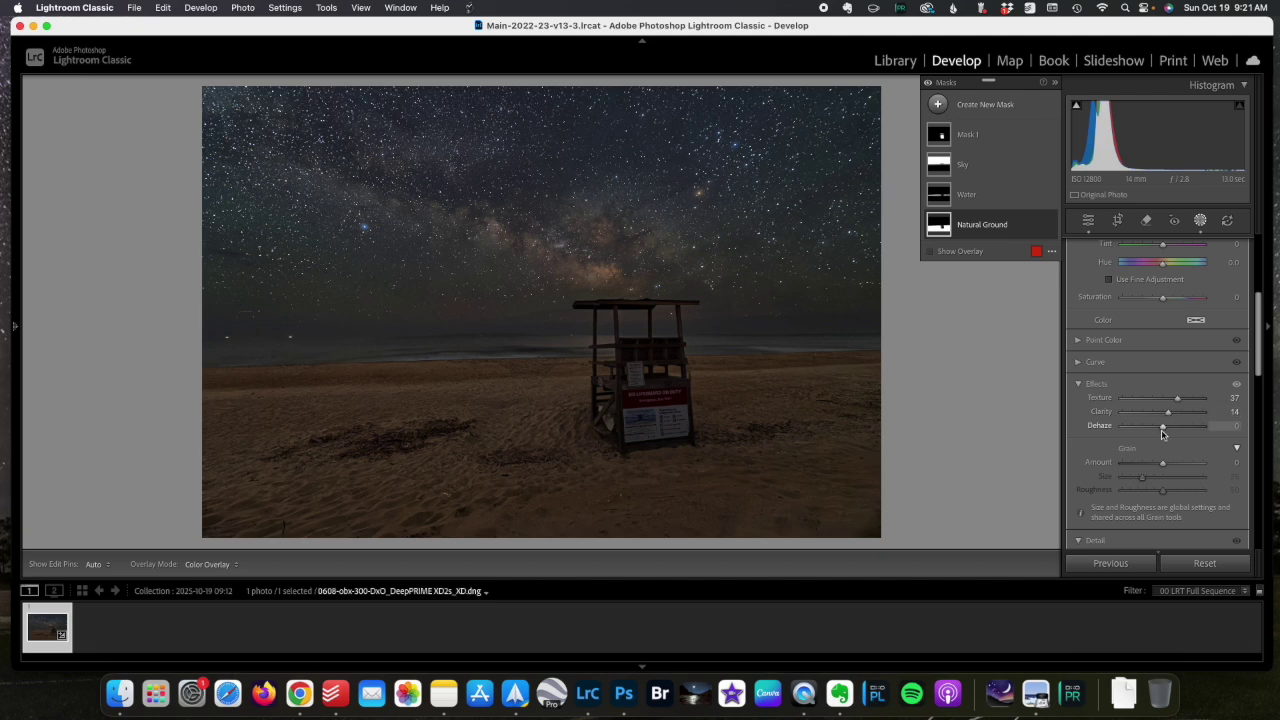
left_click_drag(1163, 427, 1164, 427)
double_click(1103, 428)
left_click(986, 142)
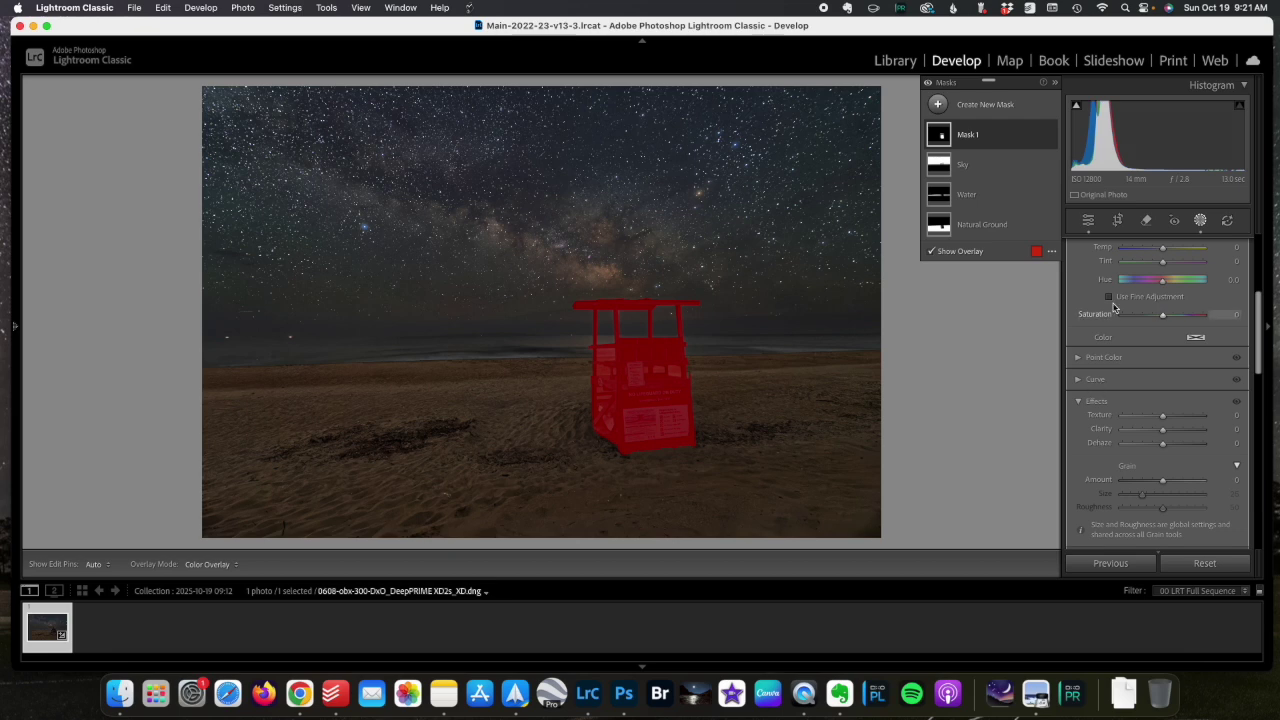
Step: Give Mask 1 on the lifeguard stand exposure 0.14 and a Texture boost
scroll(1117, 385, "up", 5)
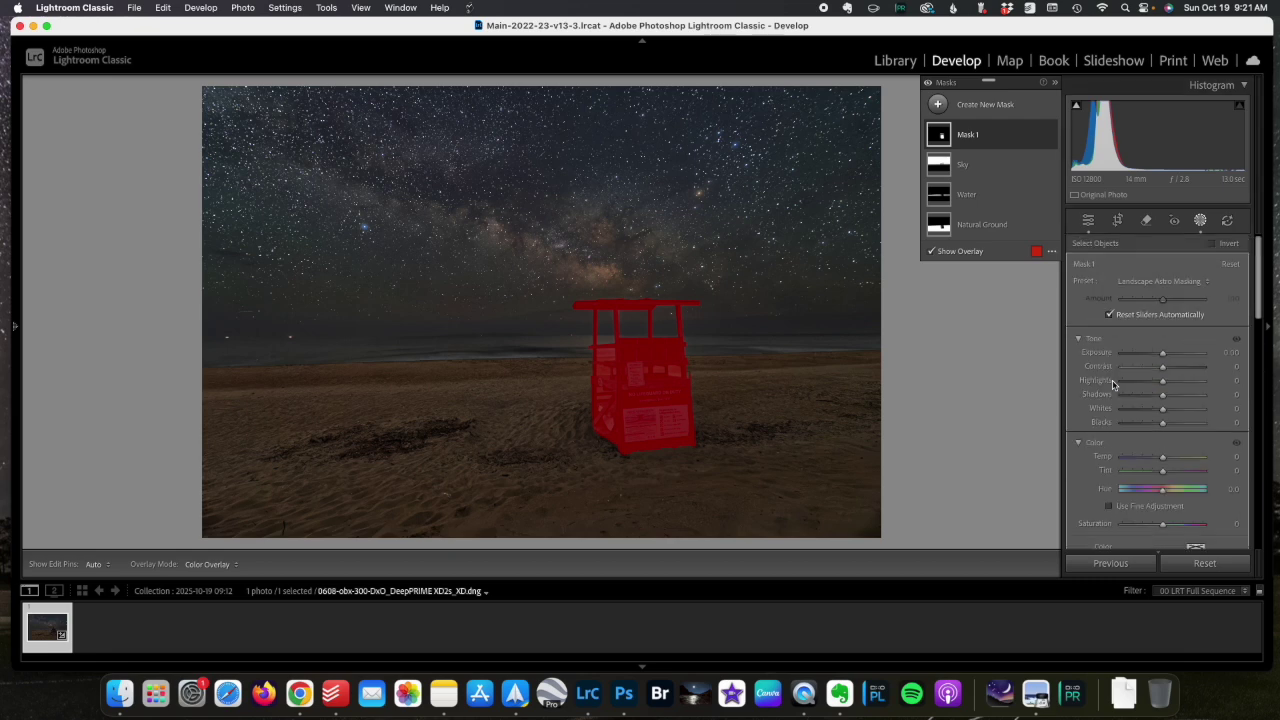
left_click_drag(1165, 355, 1166, 353)
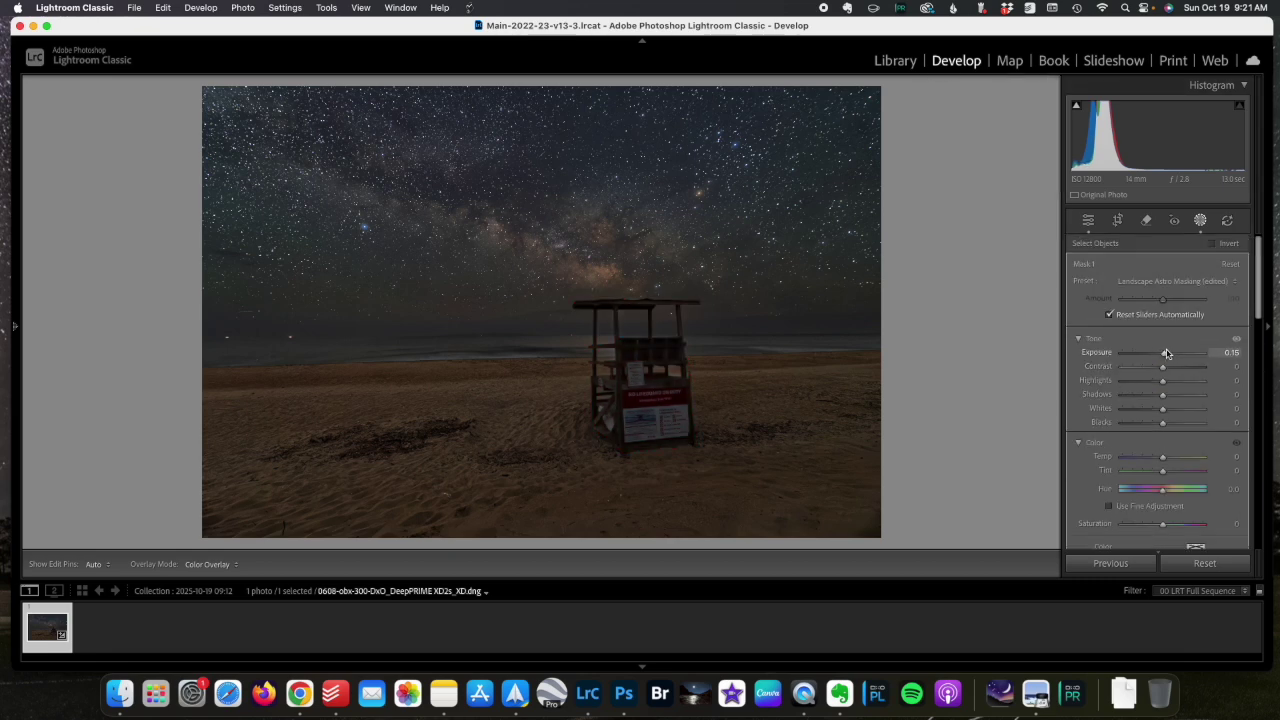
left_click_drag(1166, 353, 1165, 353)
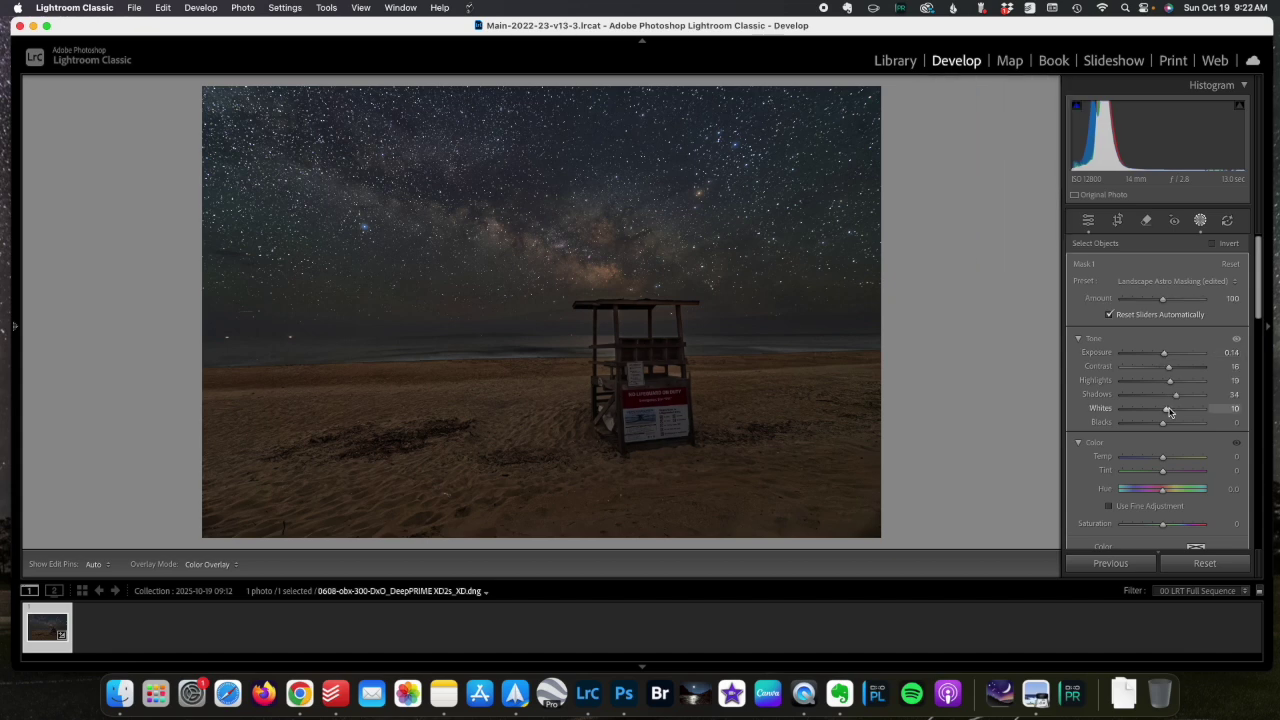
scroll(1165, 410, "down", 5)
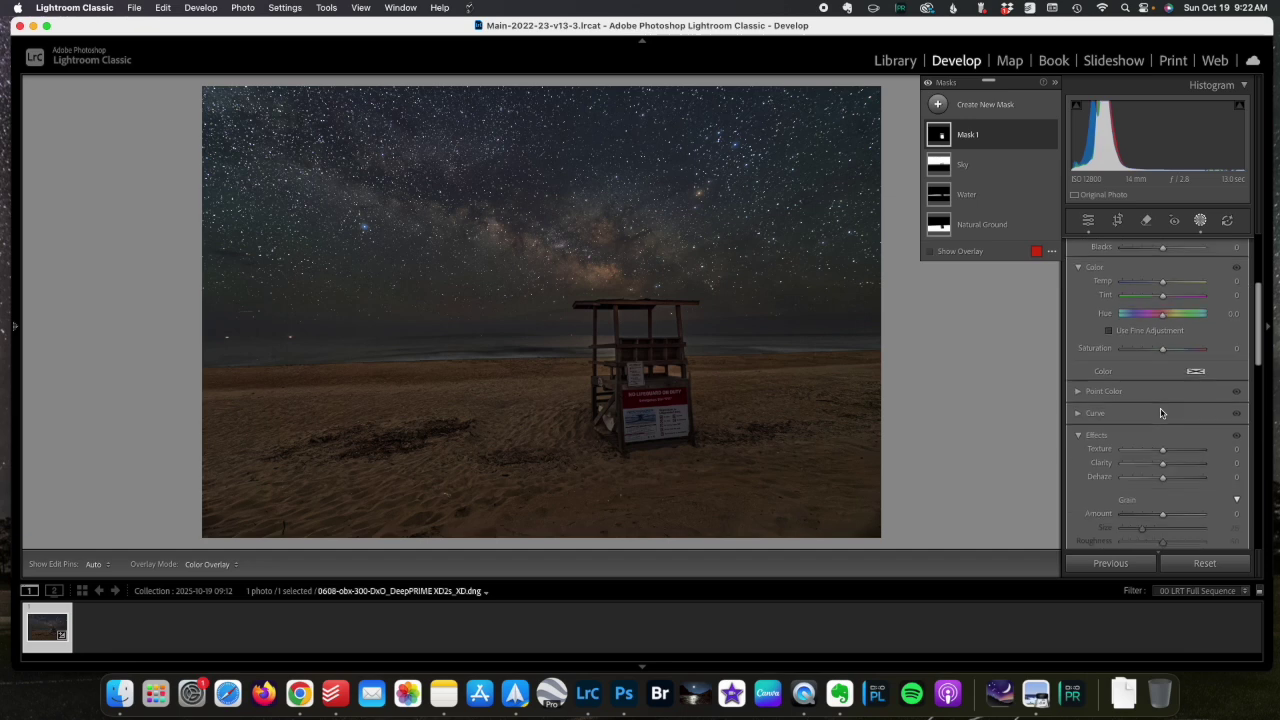
scroll(1161, 415, "down", 1)
left_click_drag(1164, 435, 1172, 458)
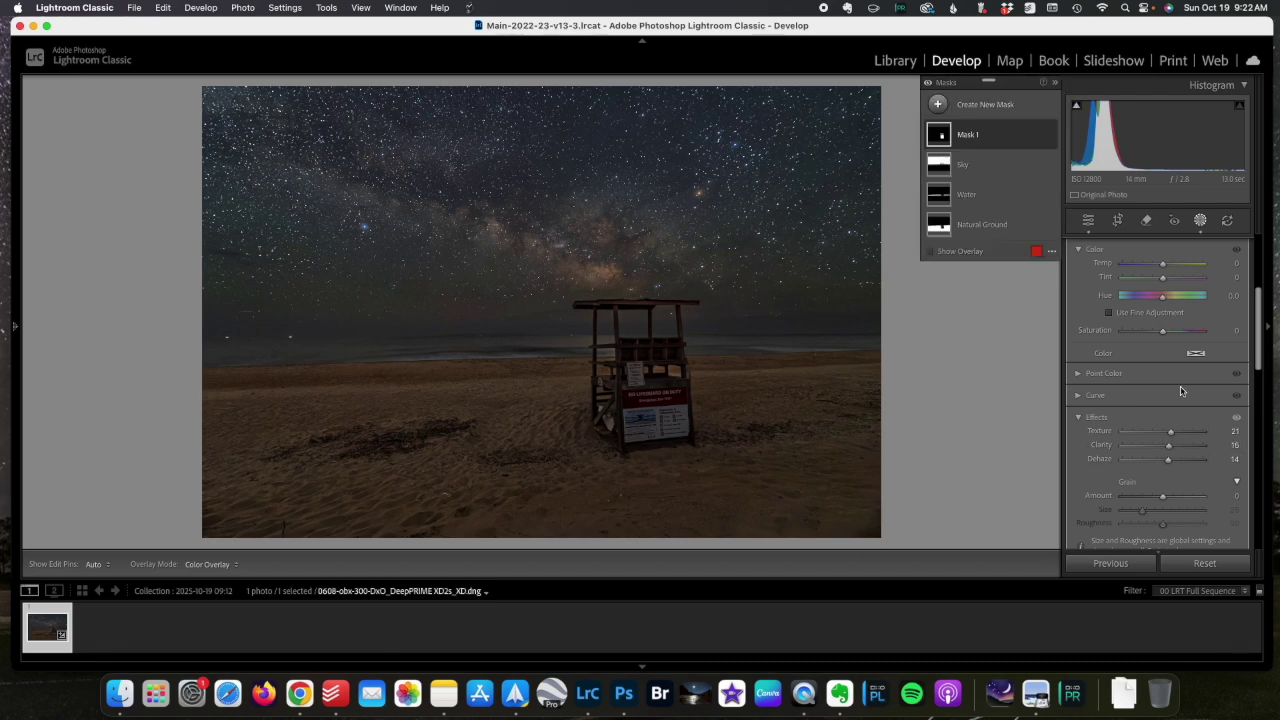
Step: Toggle Mask 1's effect off and on to compare, then leave masking
left_click(1050, 135)
left_click(1050, 135)
left_click(1050, 136)
left_click(1050, 136)
left_click(1050, 136)
left_click(1050, 136)
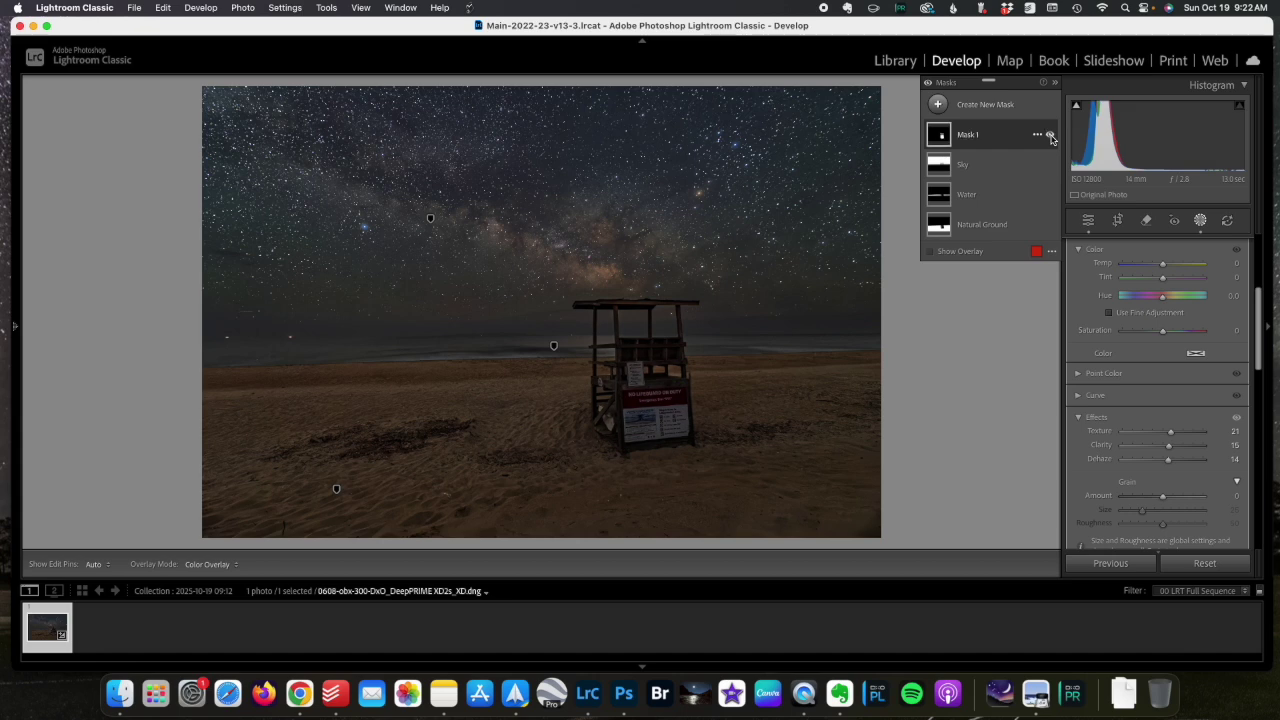
left_click(1200, 220)
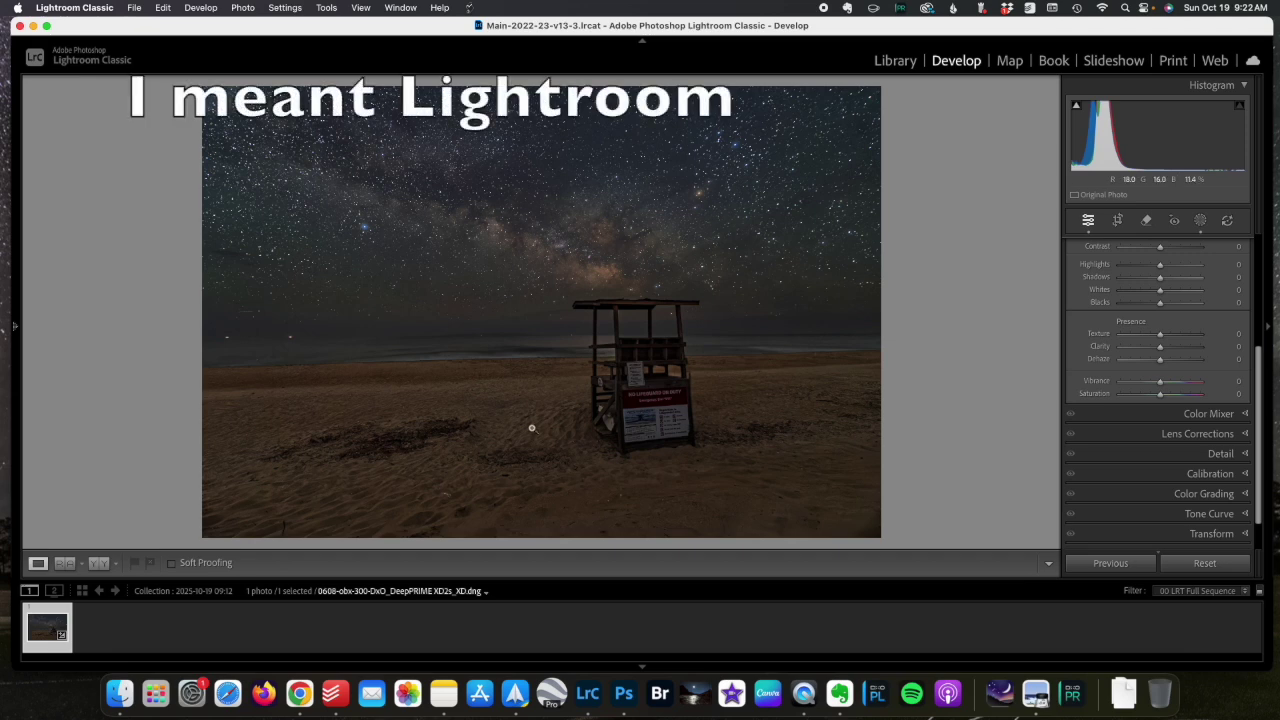
Step: Send the photo to Nik 8 Color Efex as a copy with Lightroom adjustments
right_click(495, 334)
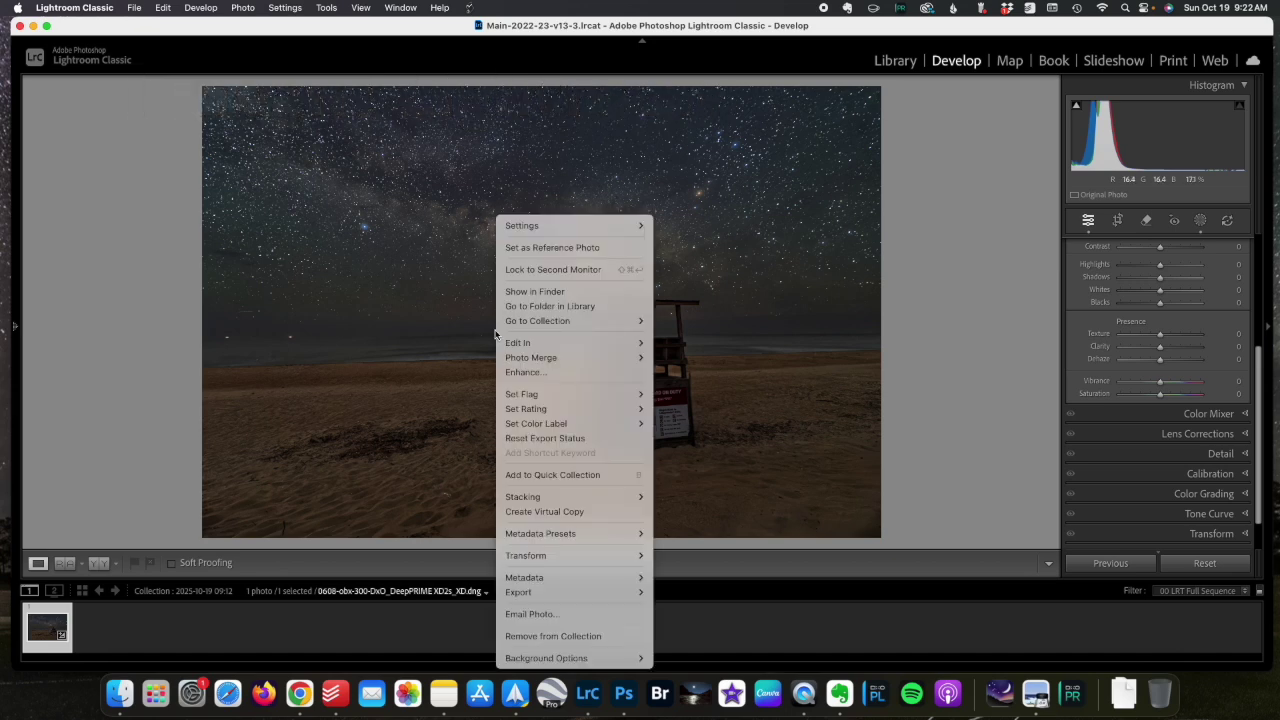
mouse_move(505, 343)
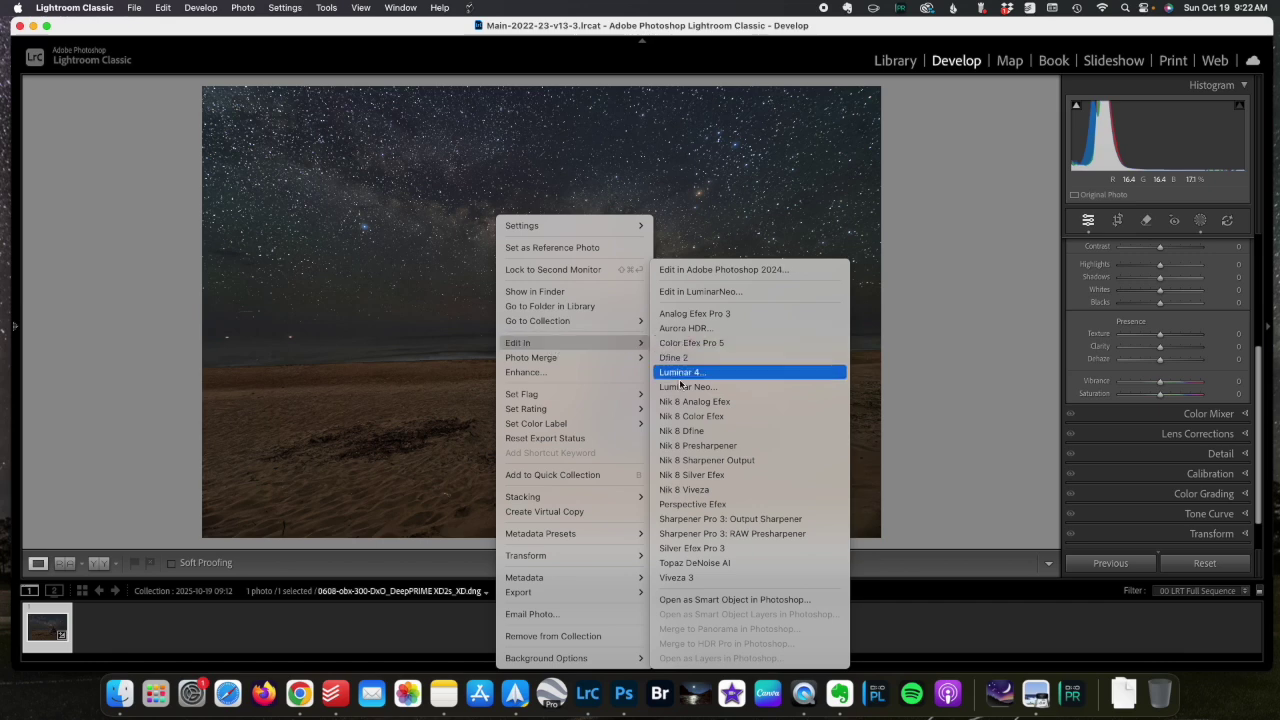
left_click(699, 423)
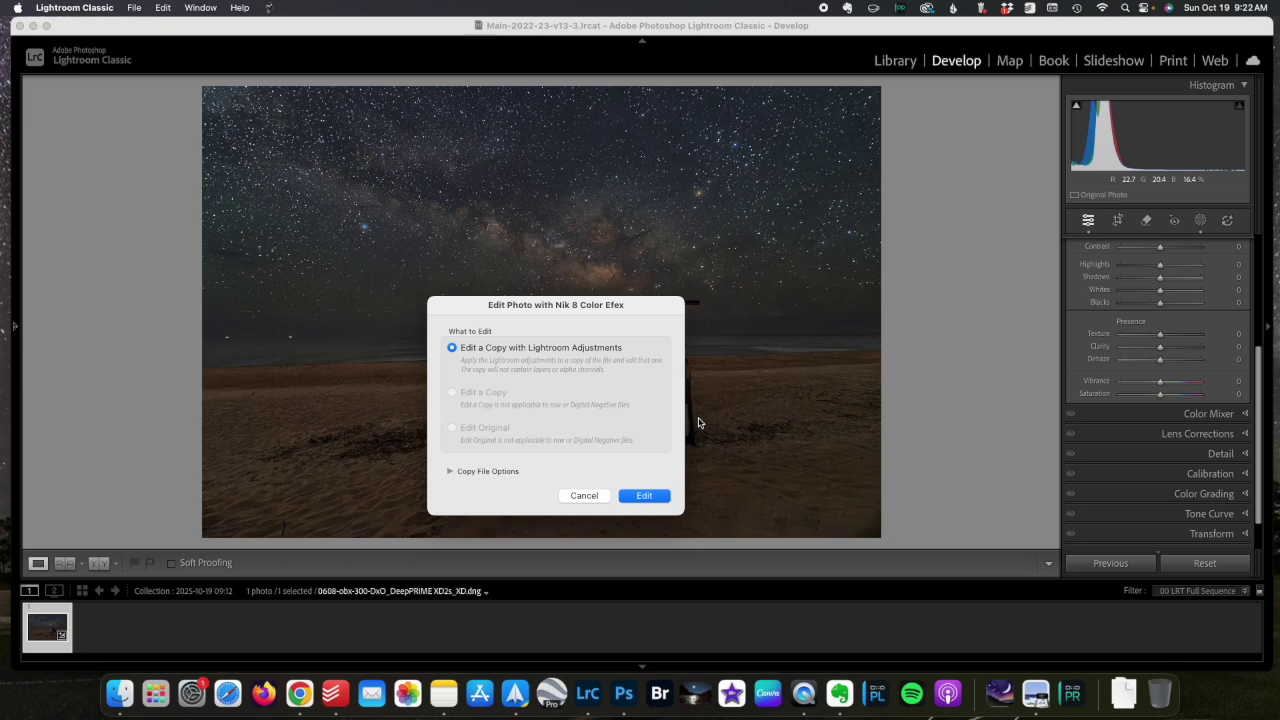
left_click(634, 496)
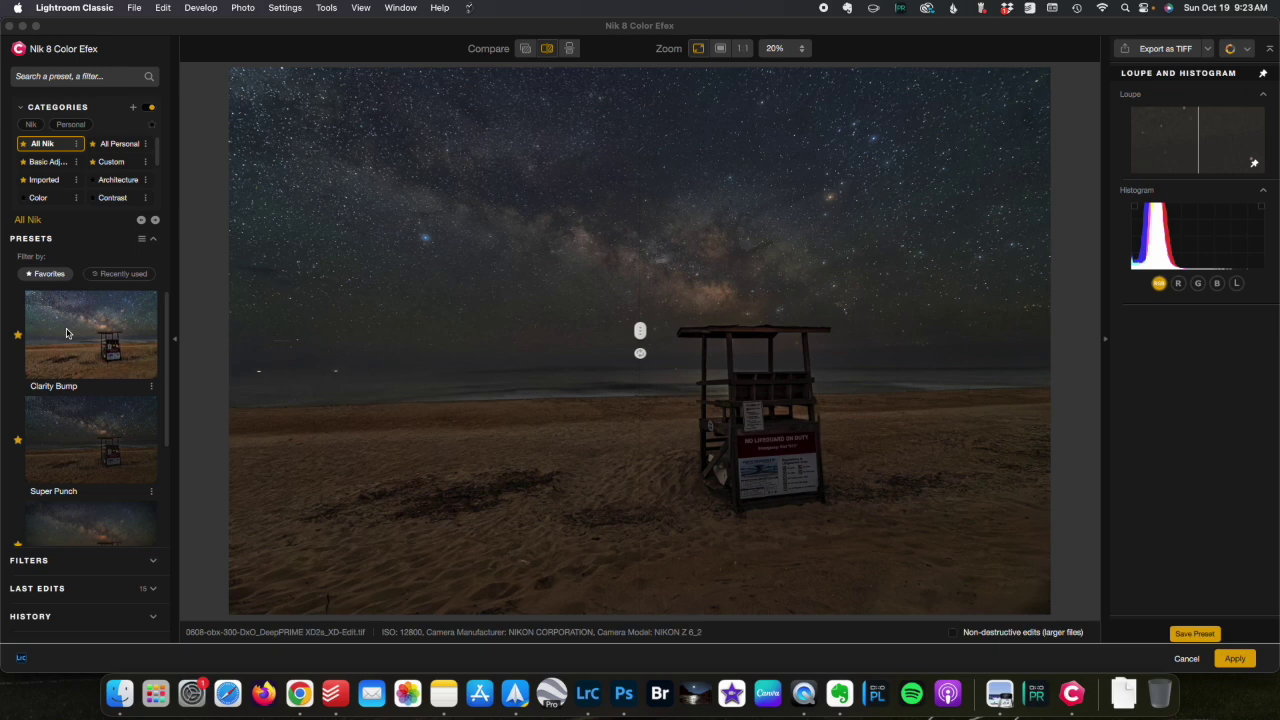
Step: Apply the Clarity Bump preset after briefly previewing Super Punch
left_click(66, 333)
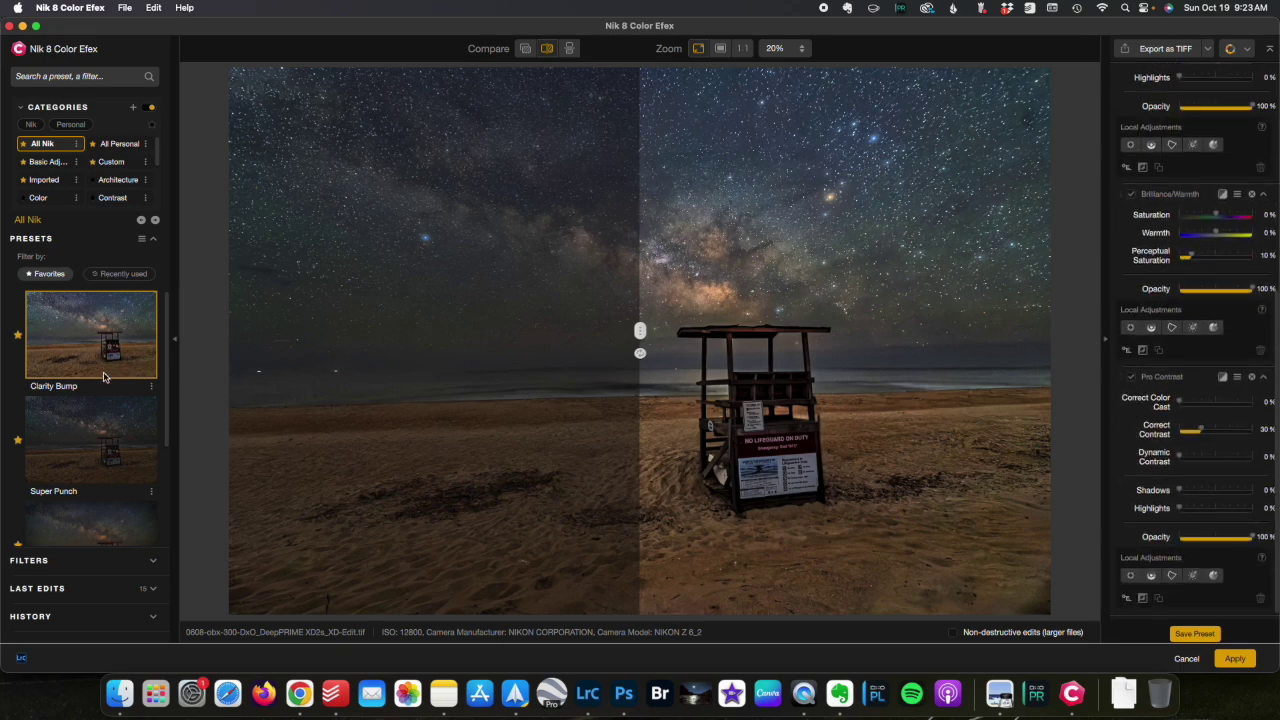
left_click(101, 442)
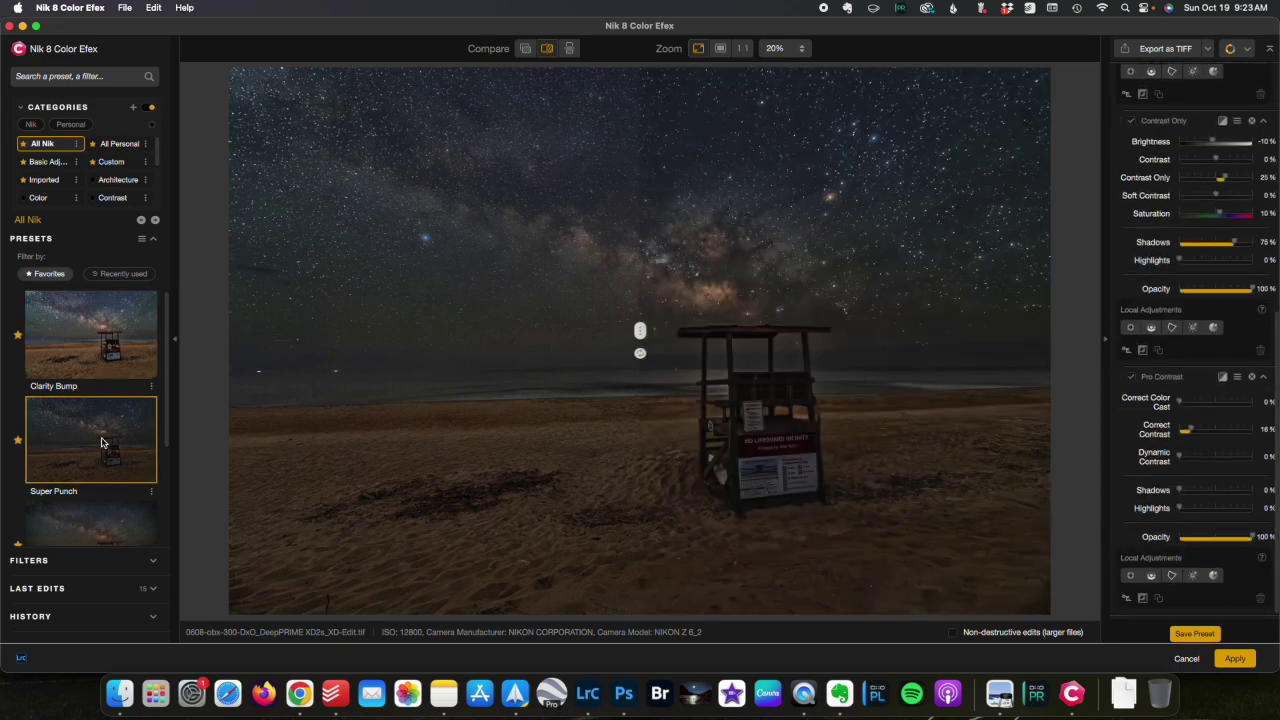
left_click(104, 378)
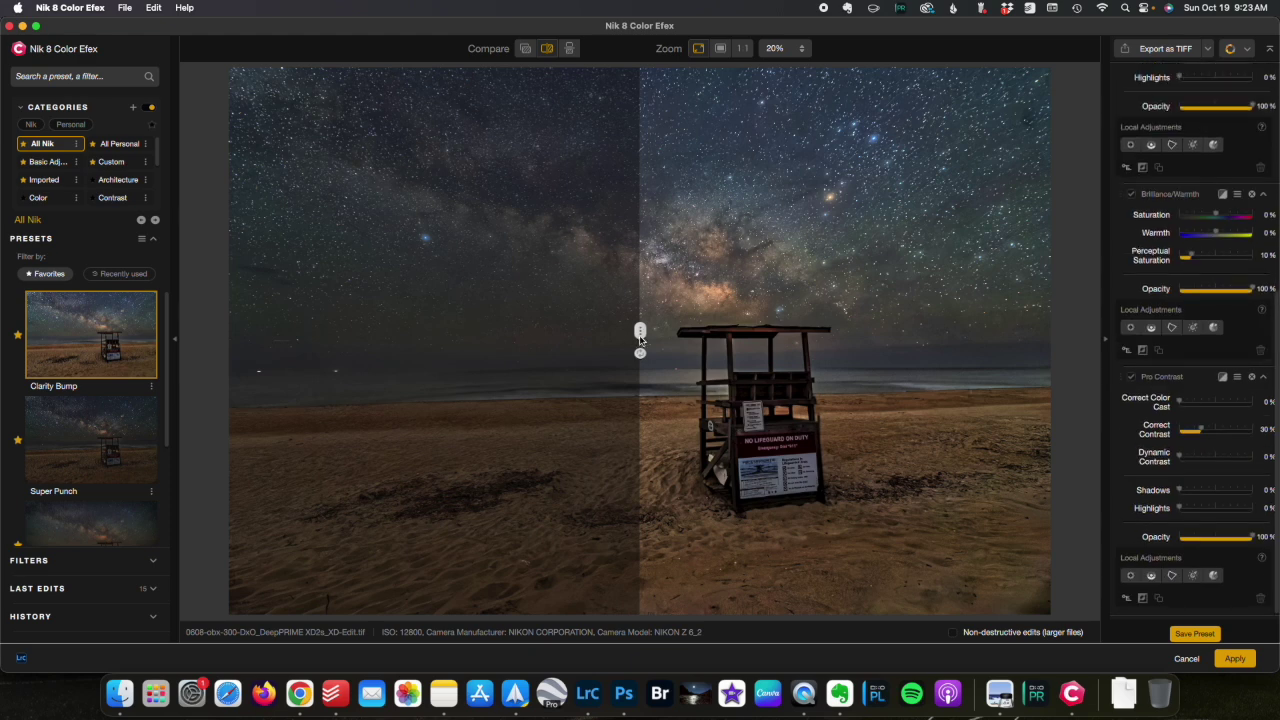
left_click_drag(641, 335, 475, 369)
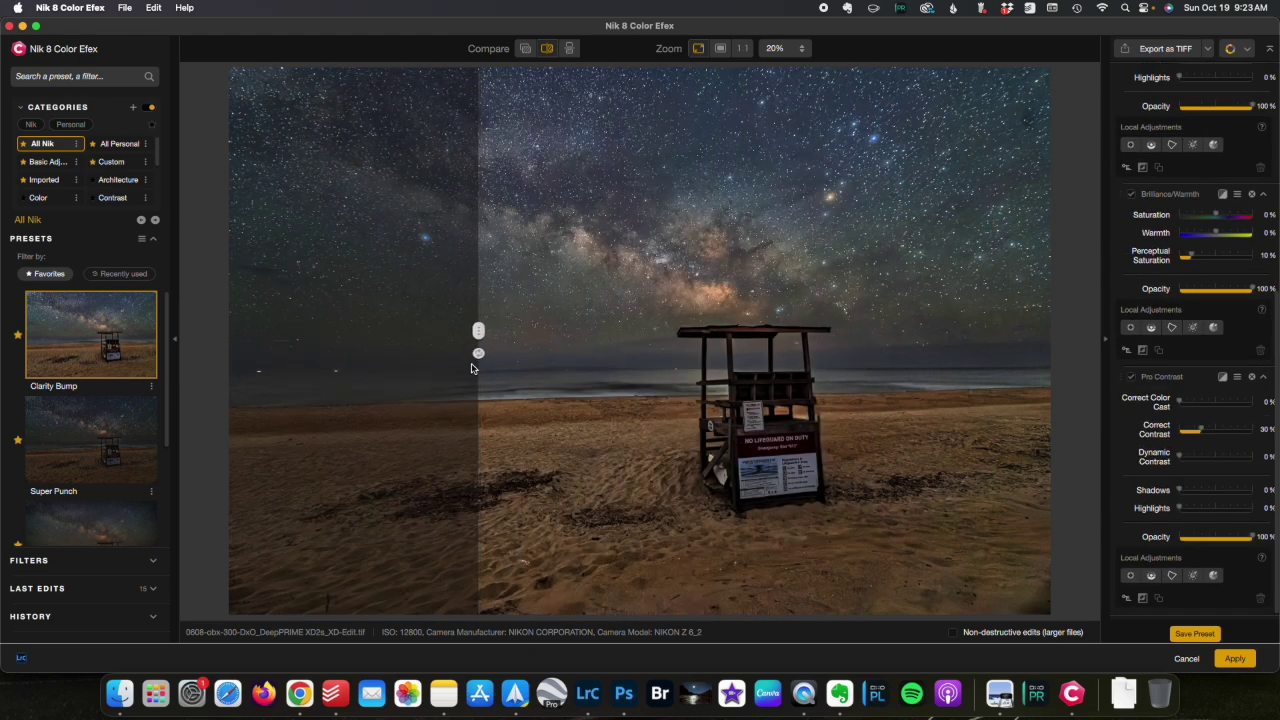
Step: Set Correct Contrast 18% and Dynamic Contrast 21%, disable Brilliance/Warmth, and apply
left_click(1196, 431)
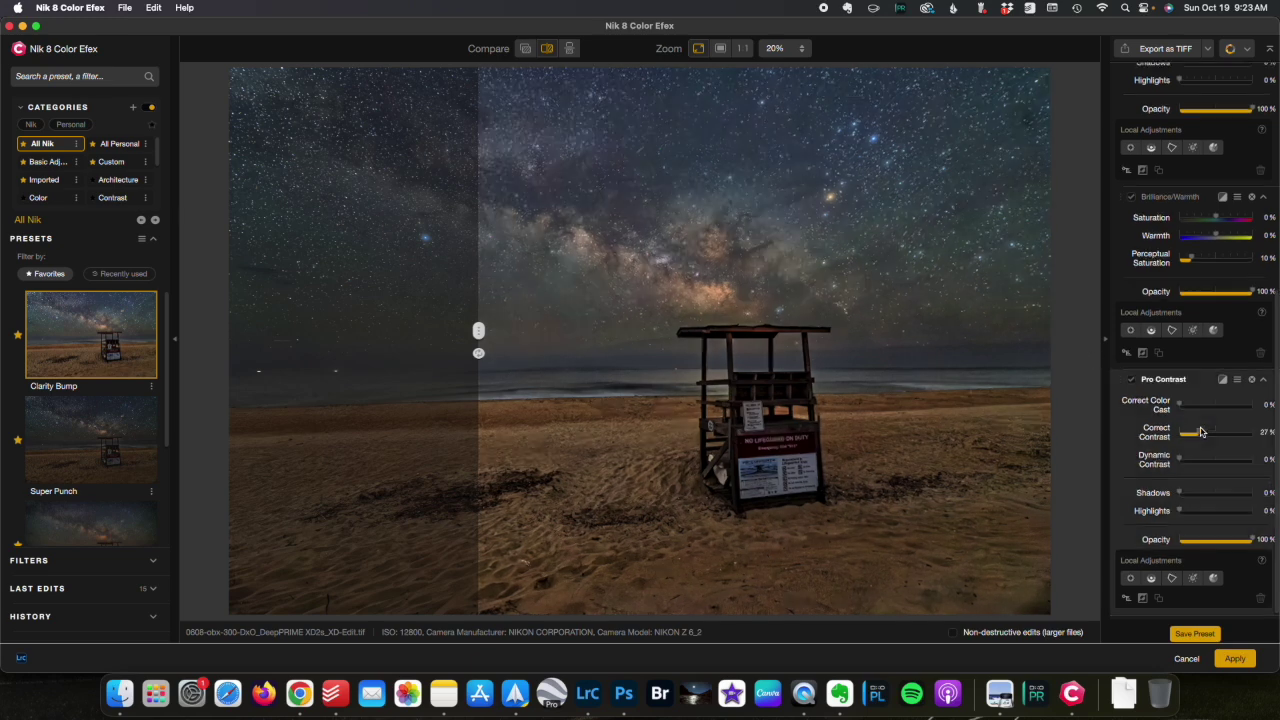
left_click_drag(1197, 432, 1197, 461)
left_click_drag(1181, 407, 1142, 418)
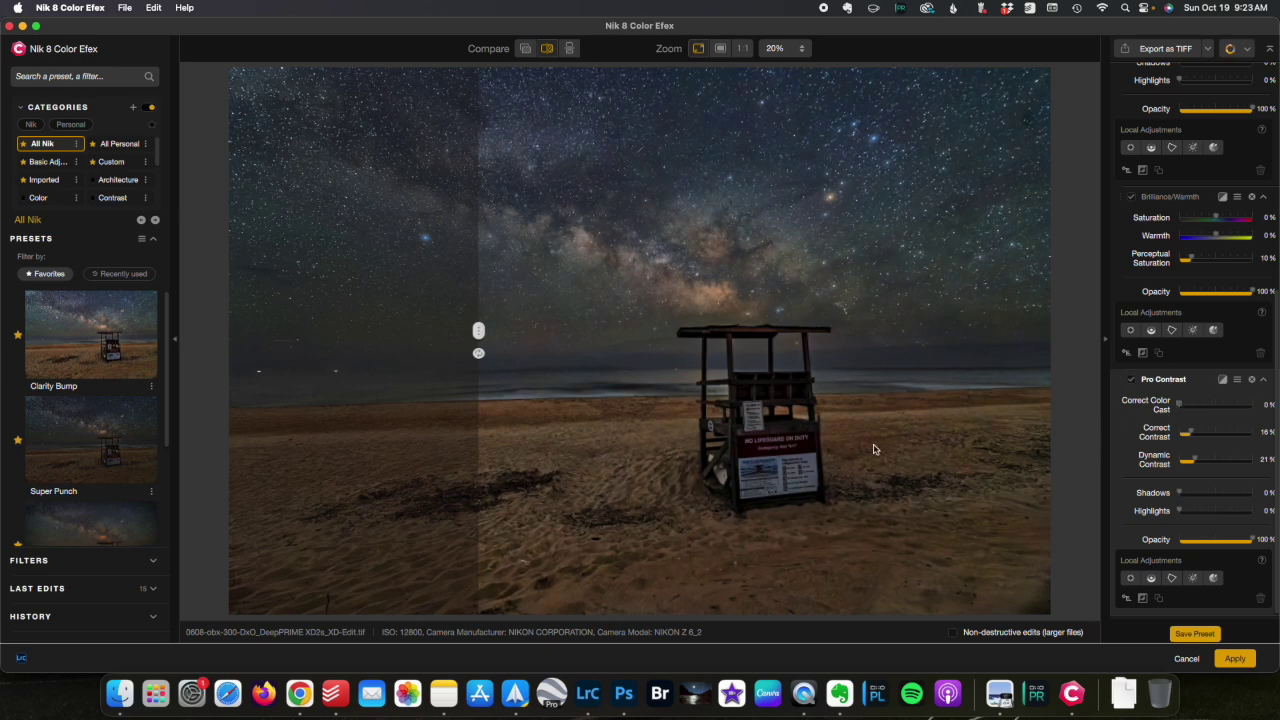
left_click(1132, 197)
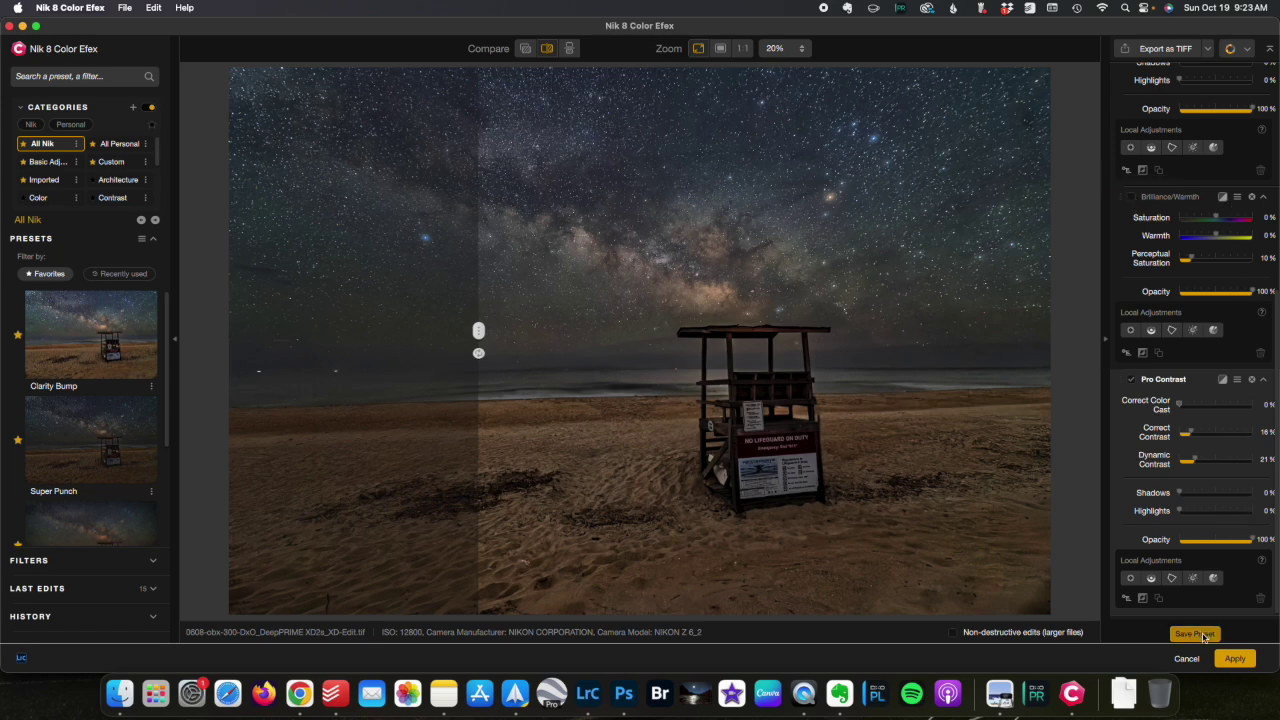
left_click(1234, 659)
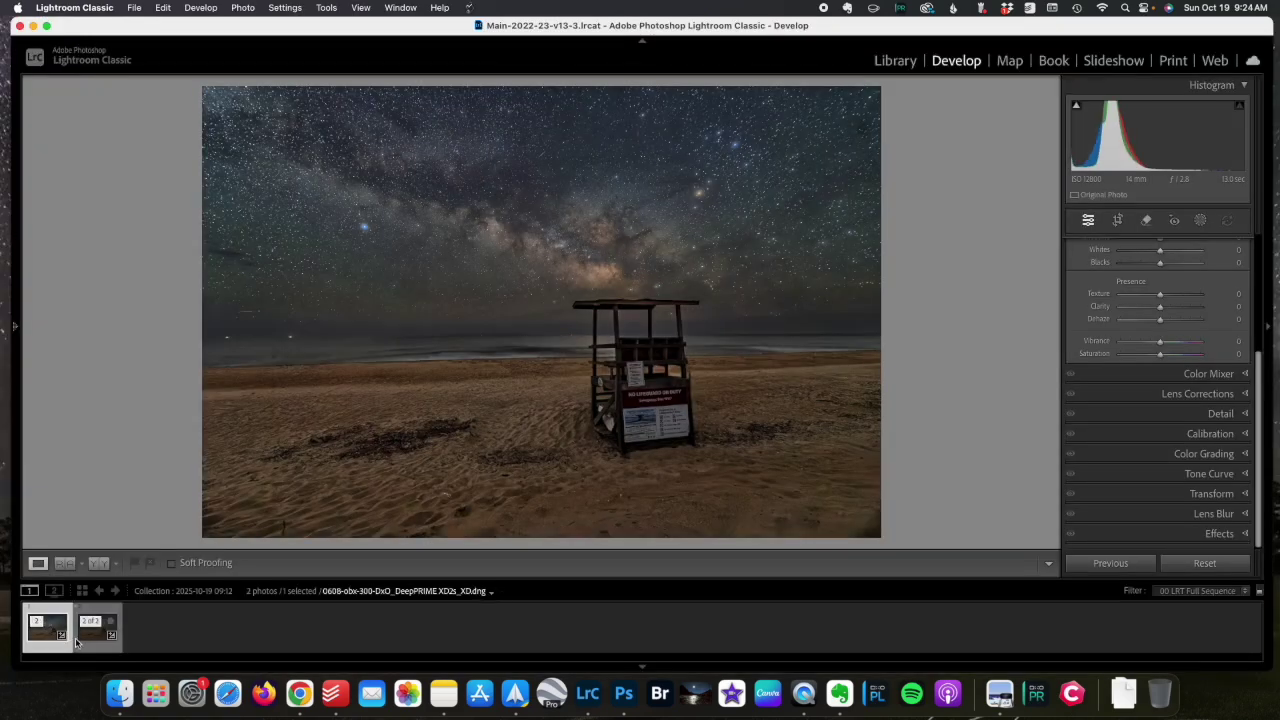
Step: Compare with the original, then send the Nik-edited TIFF to Luminar 4 as a copy
left_click(84, 637)
left_click(41, 640)
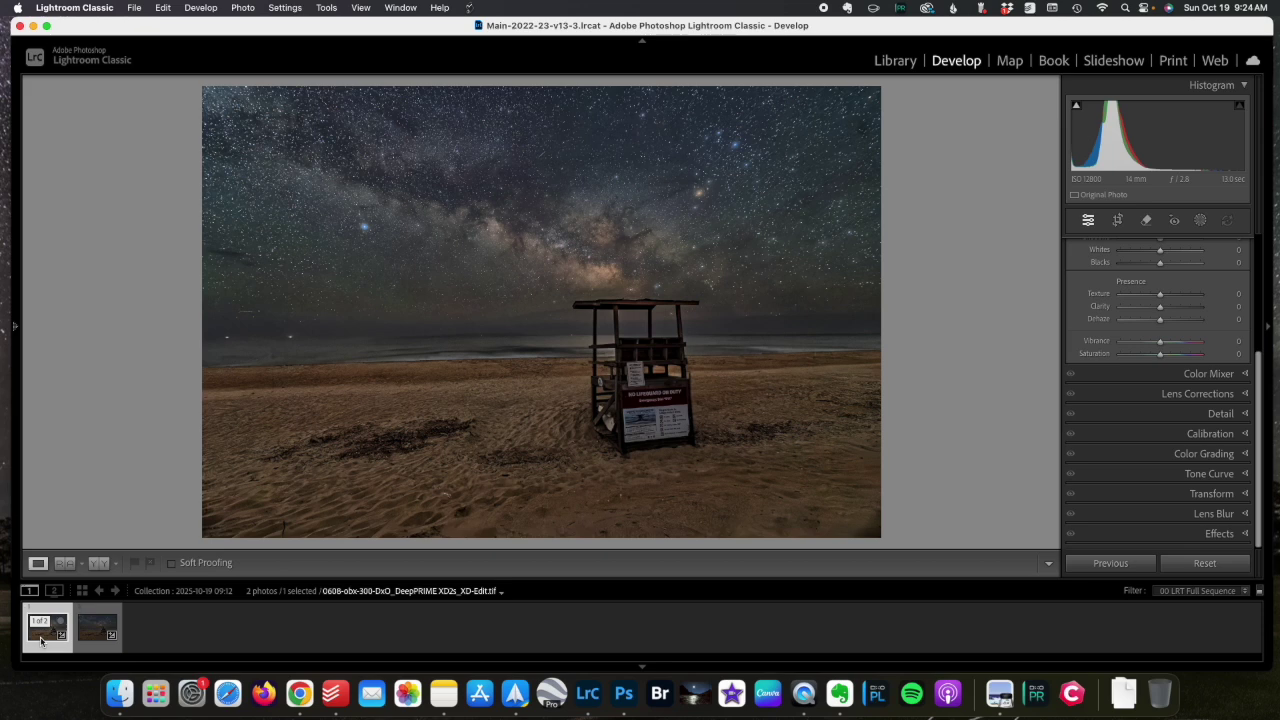
right_click(420, 344)
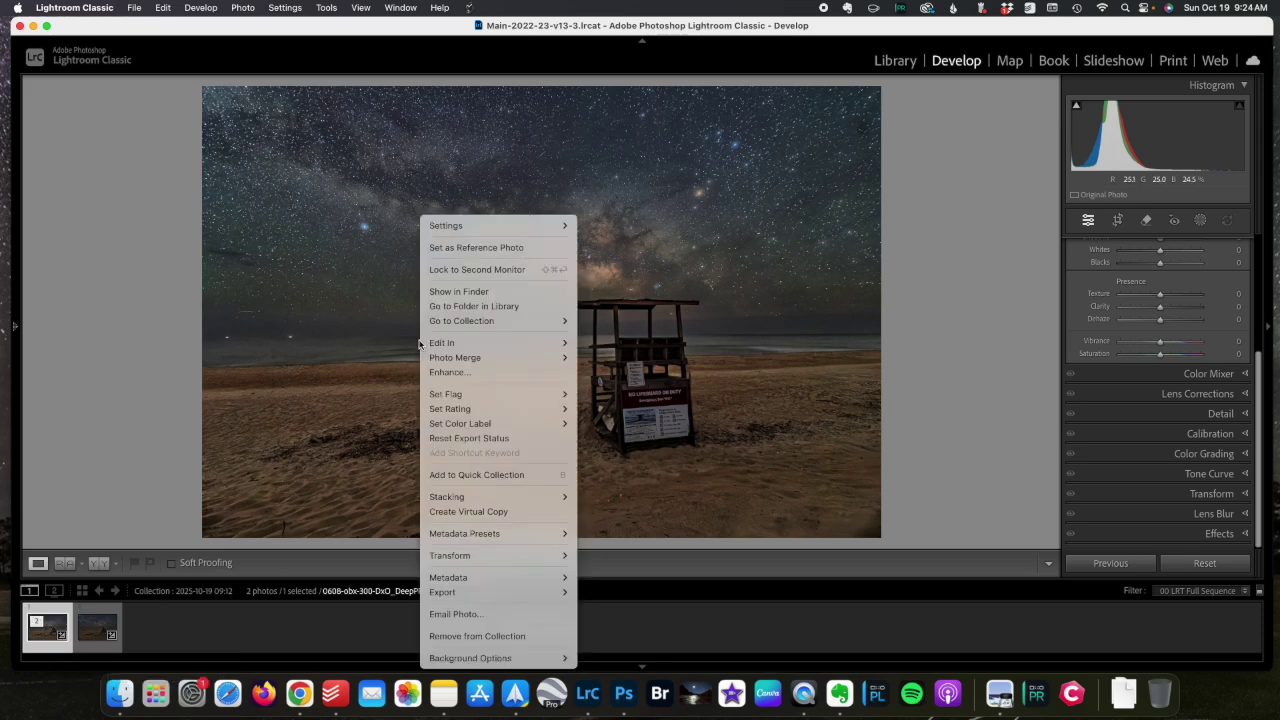
mouse_move(445, 345)
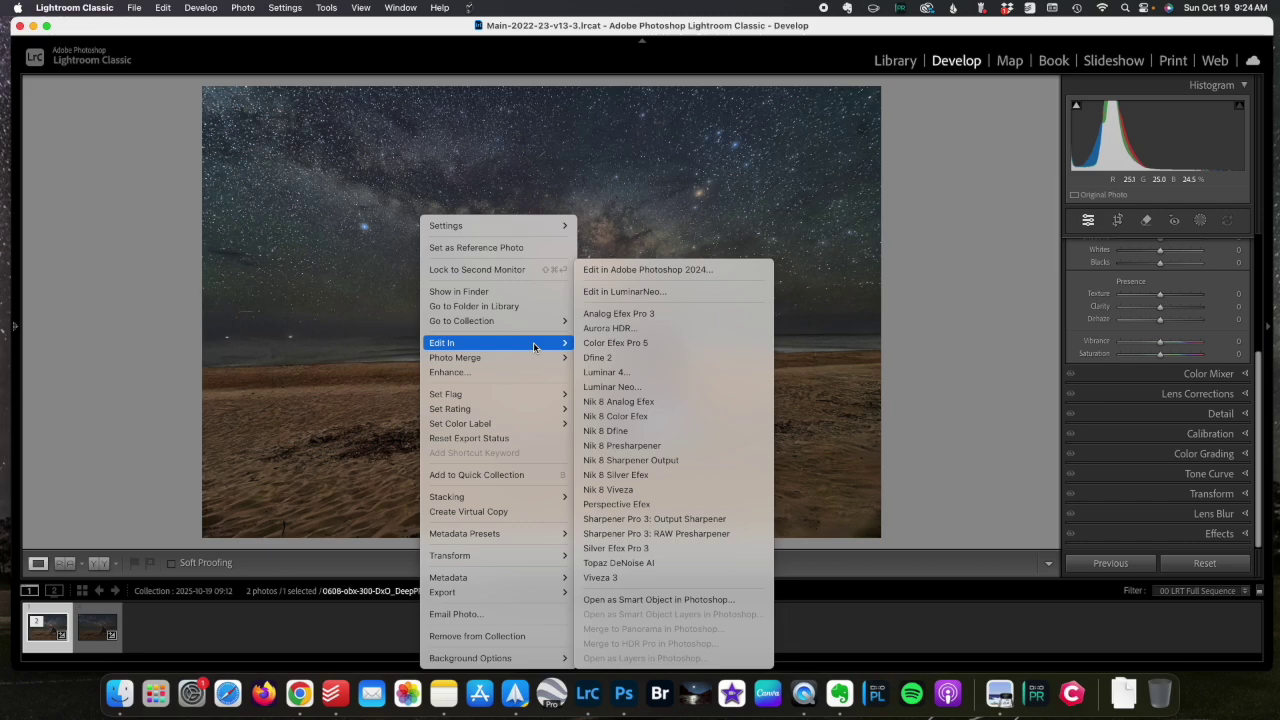
left_click(613, 373)
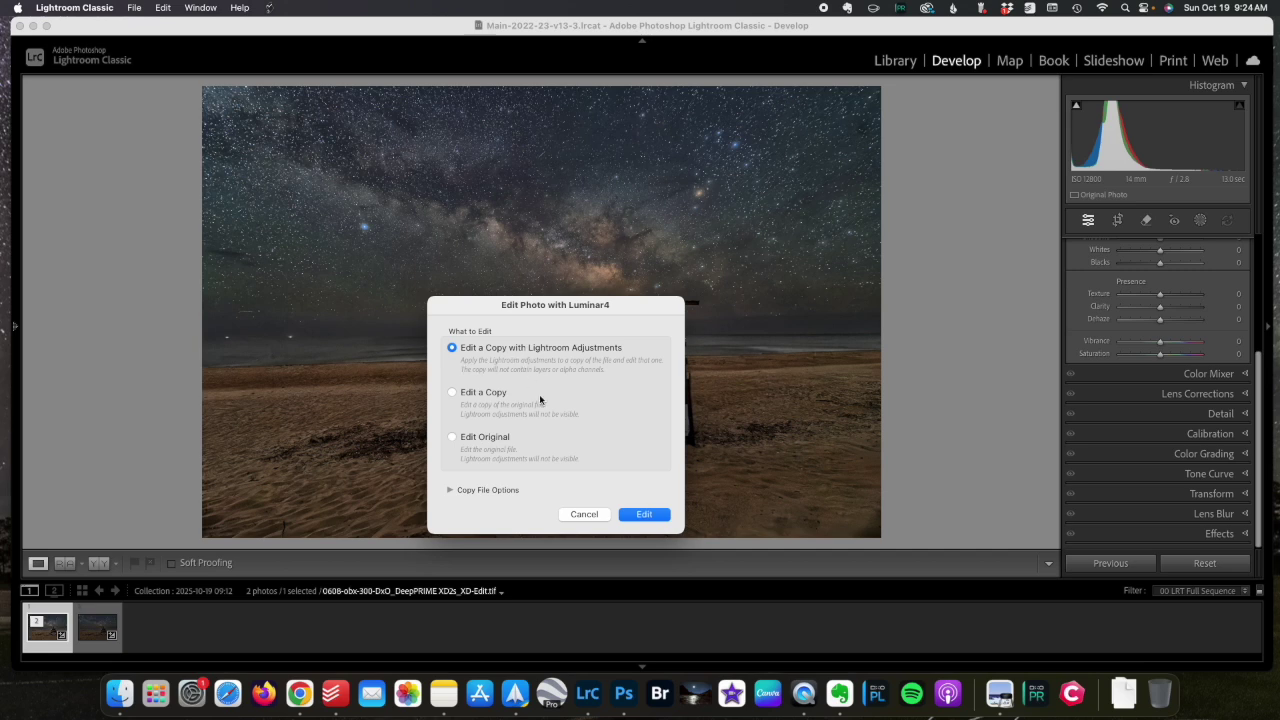
left_click(645, 514)
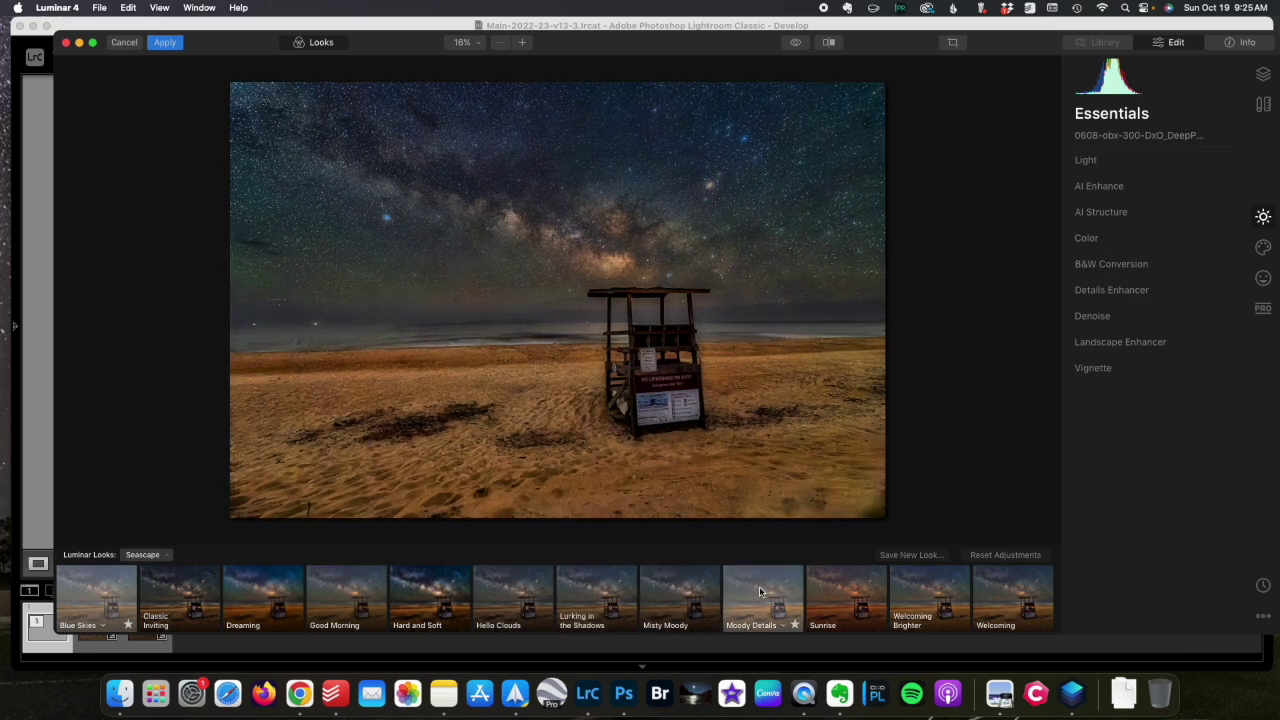
Step: Apply the Misty Moody look at slightly lowered strength and return to Lightroom
left_click(679, 596)
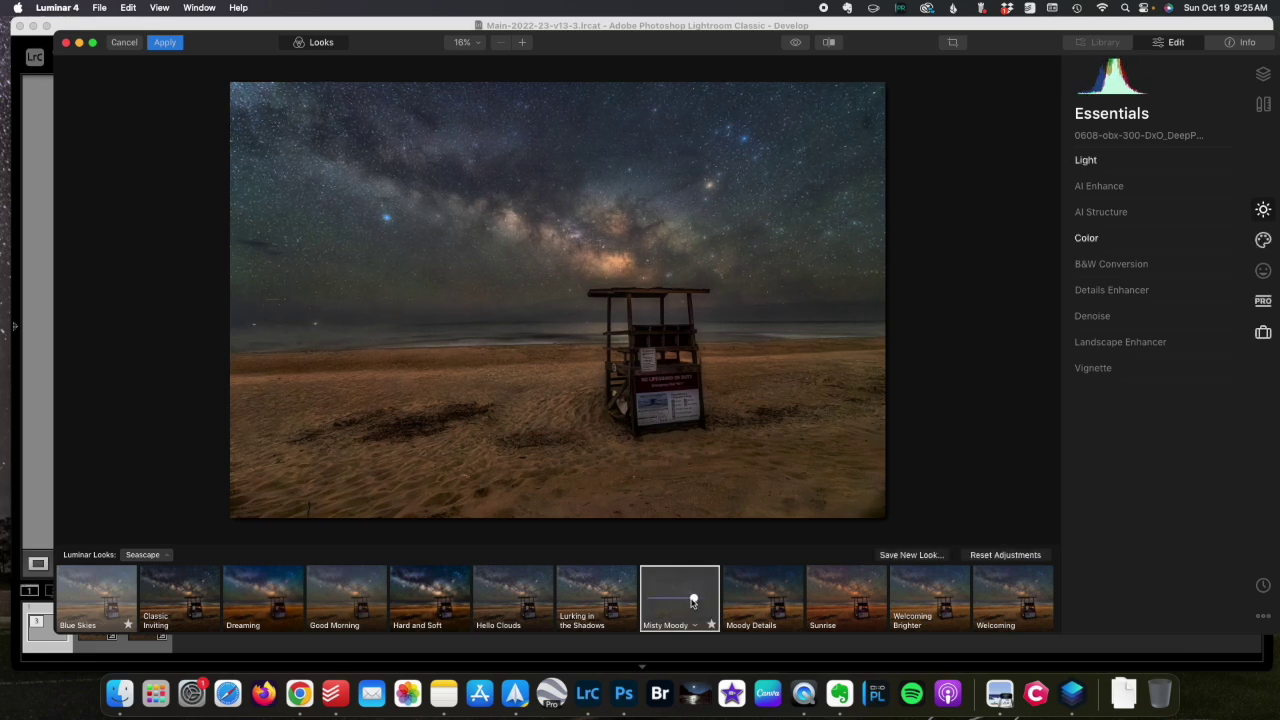
left_click_drag(697, 600, 692, 601)
left_click(168, 45)
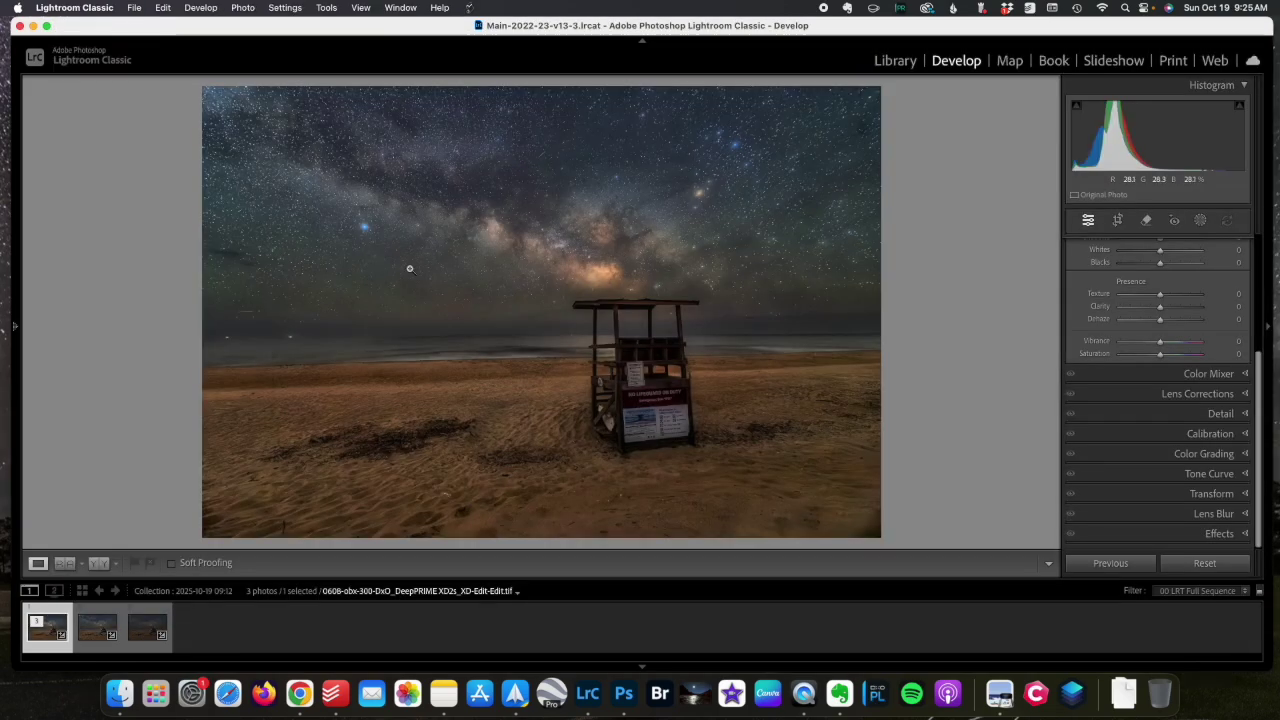
right_click(415, 272)
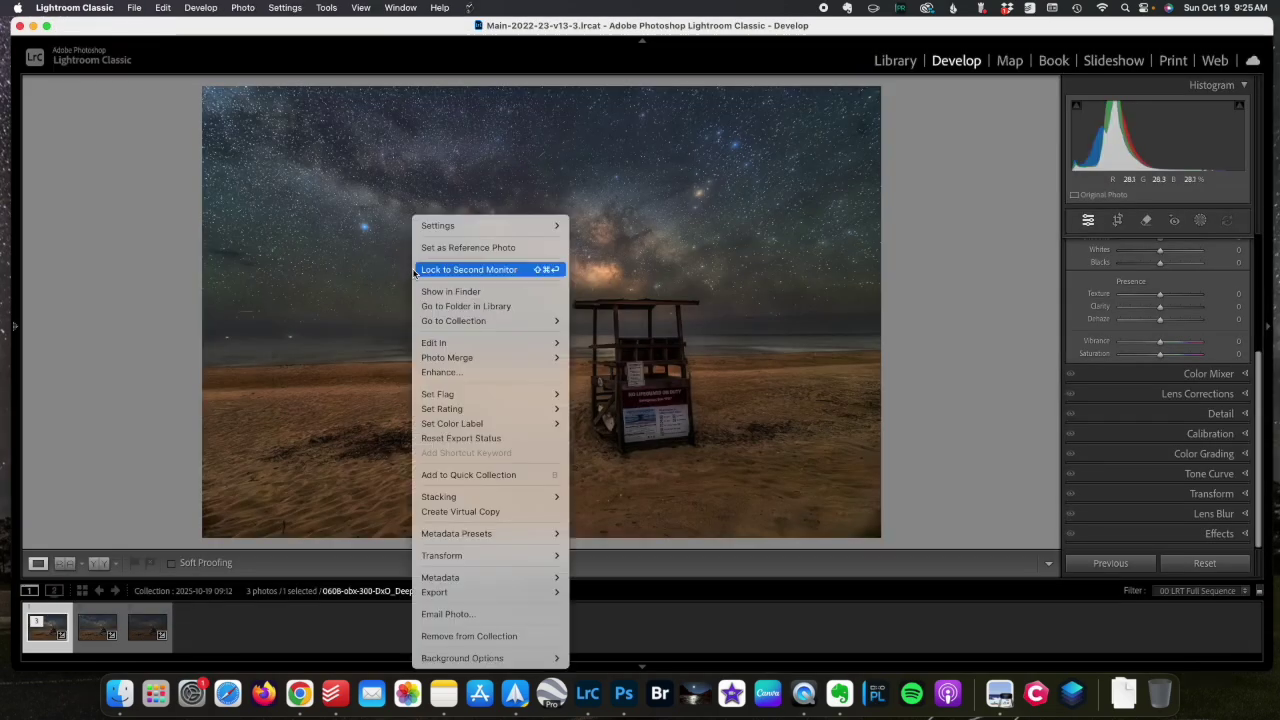
Step: Send the photo to Topaz DeNoise AI as an edited copy
mouse_move(470, 342)
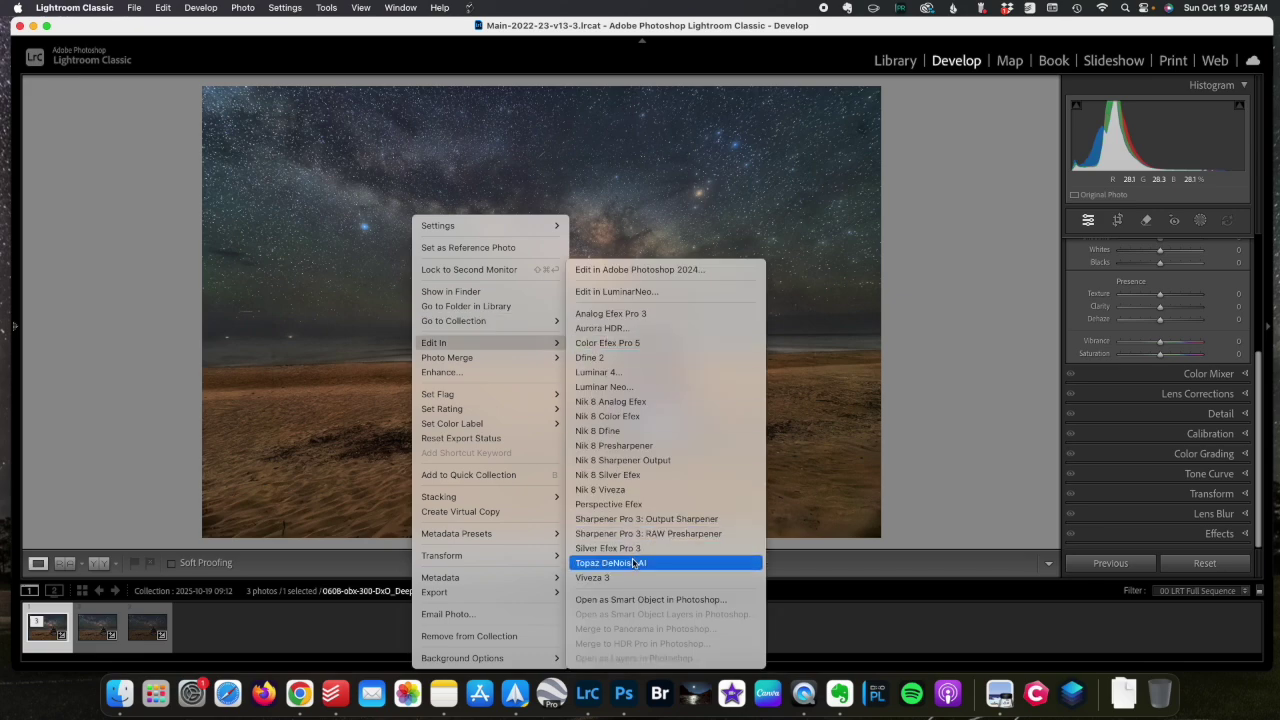
left_click(633, 563)
left_click(656, 512)
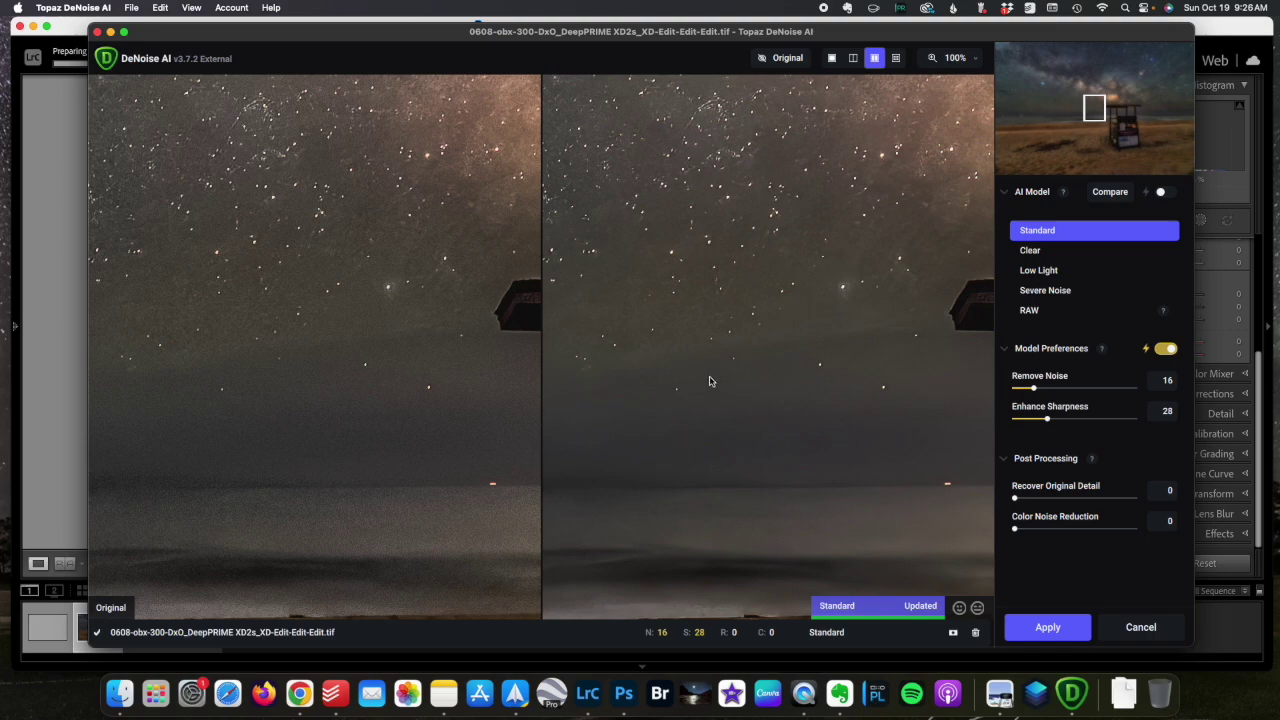
Step: Check the horizon, tower and Milky Way previews, apply Standard denoising, and select the result
left_click(1097, 120)
left_click_drag(1097, 120, 1102, 112)
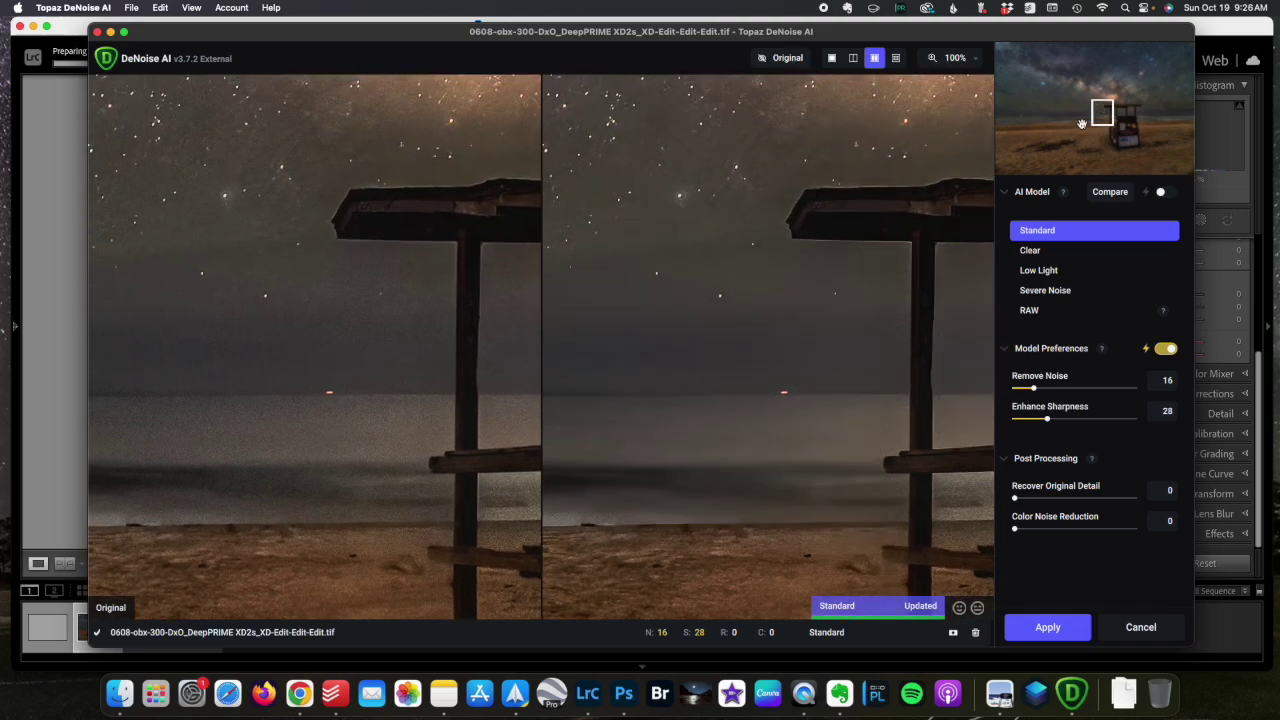
mouse_move(1101, 108)
left_mouse_down()
mouse_move(1105, 90)
mouse_move(1091, 126)
left_mouse_up()
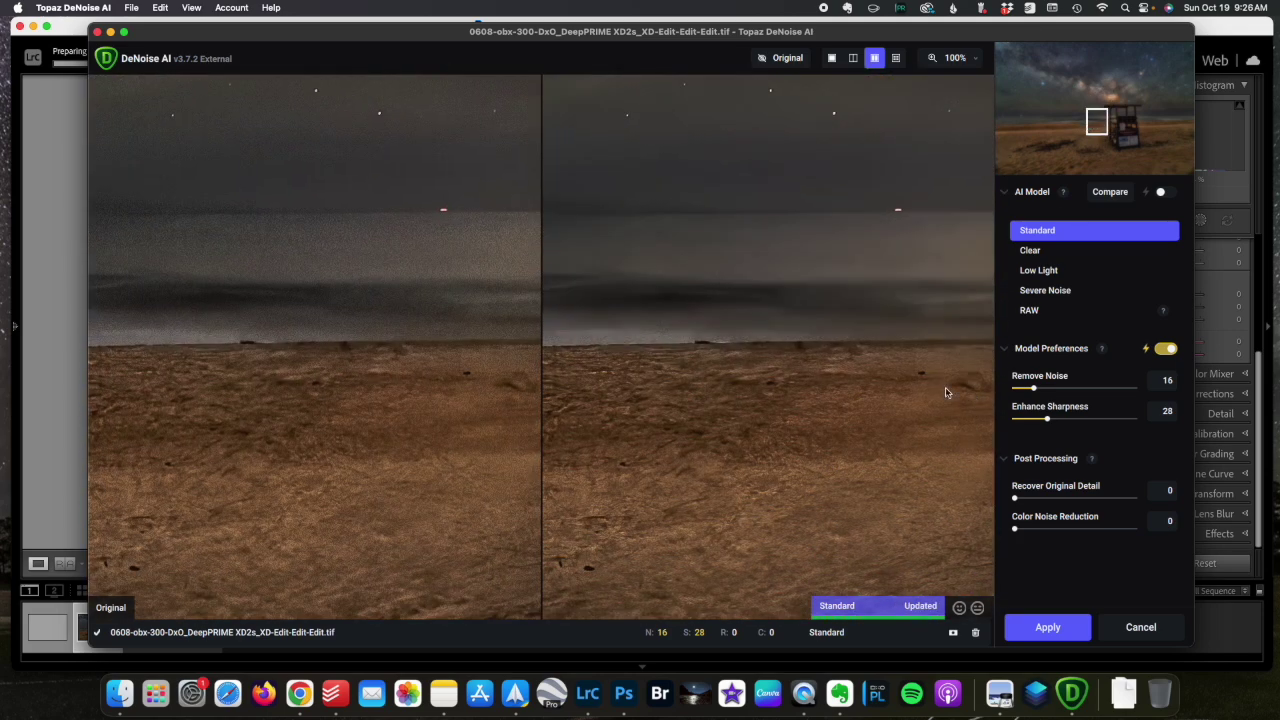
left_click(1040, 625)
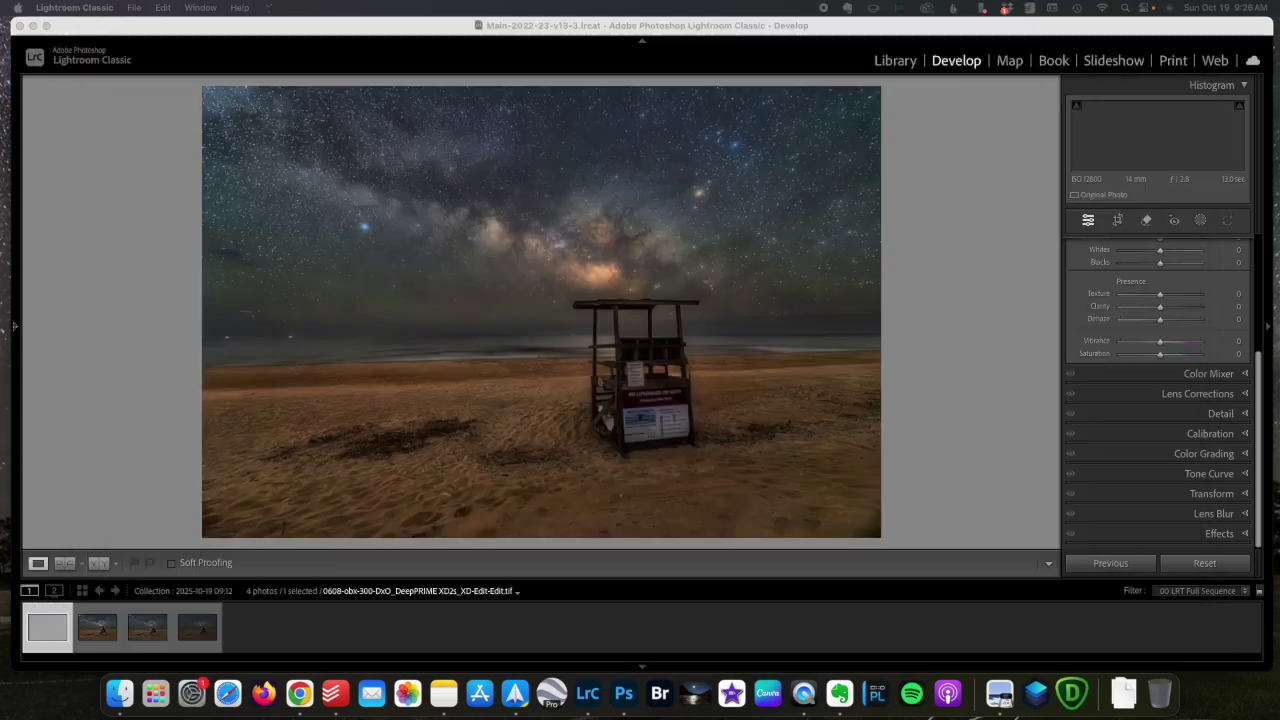
left_click(195, 632)
key("Left")
key("Left")
key("Left")
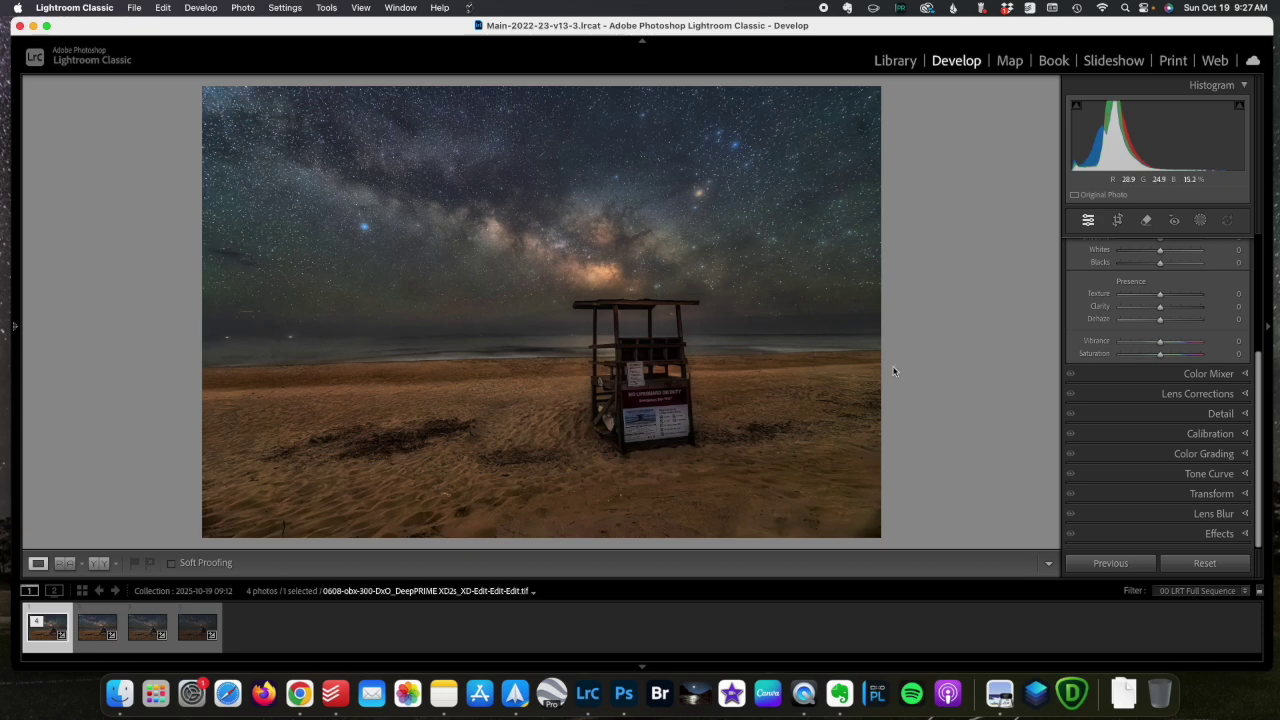
Step: Create a brush mask with feather 84 and lower density over the Milky Way core
left_click(1200, 220)
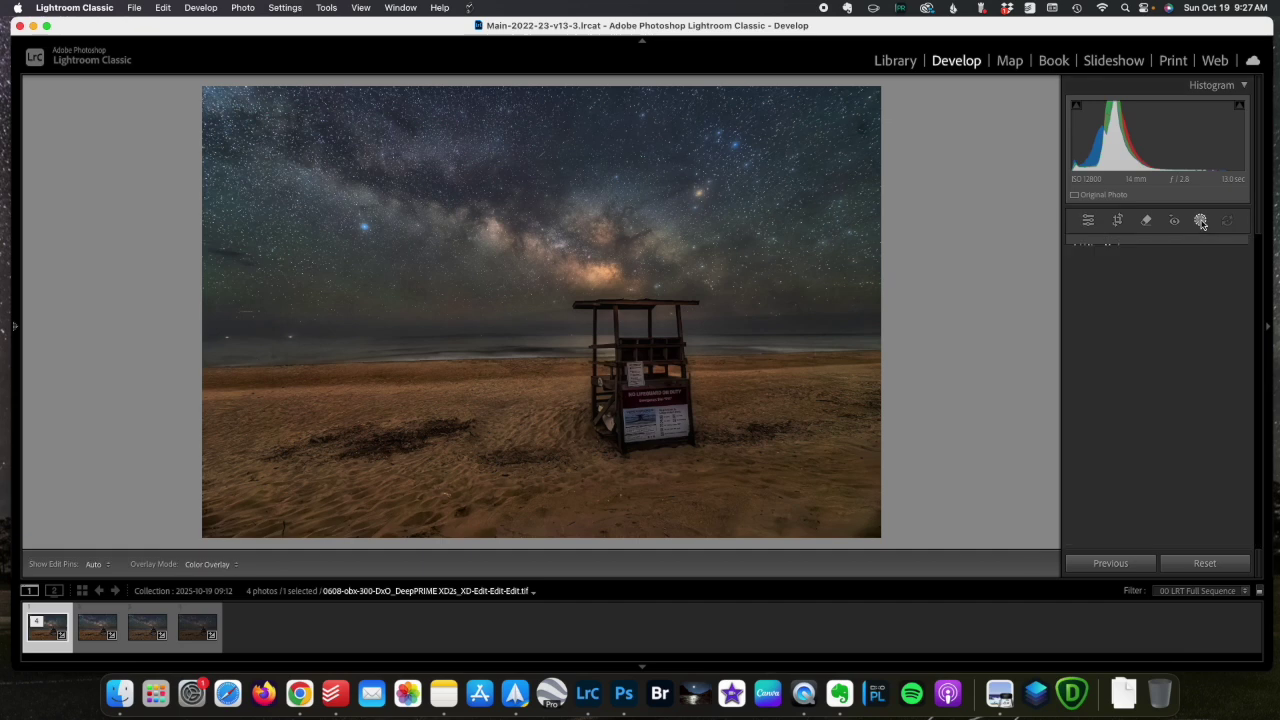
left_click(1106, 362)
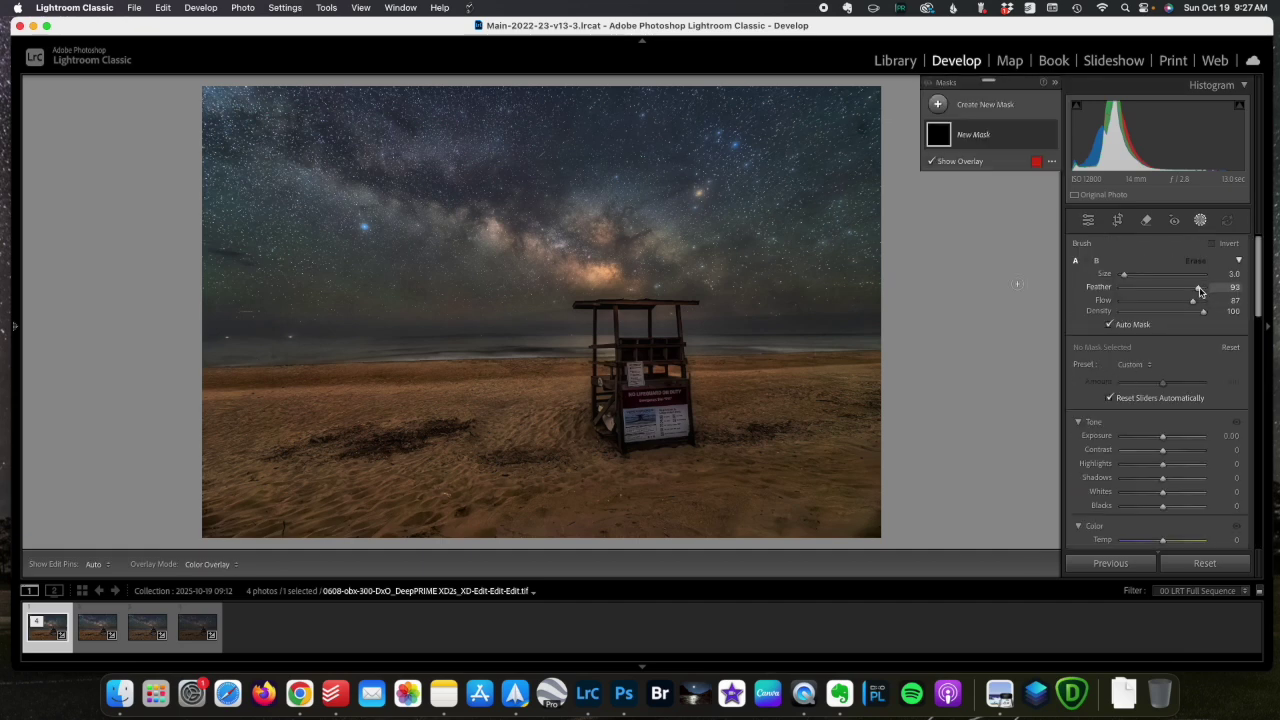
left_click_drag(1199, 290, 1192, 292)
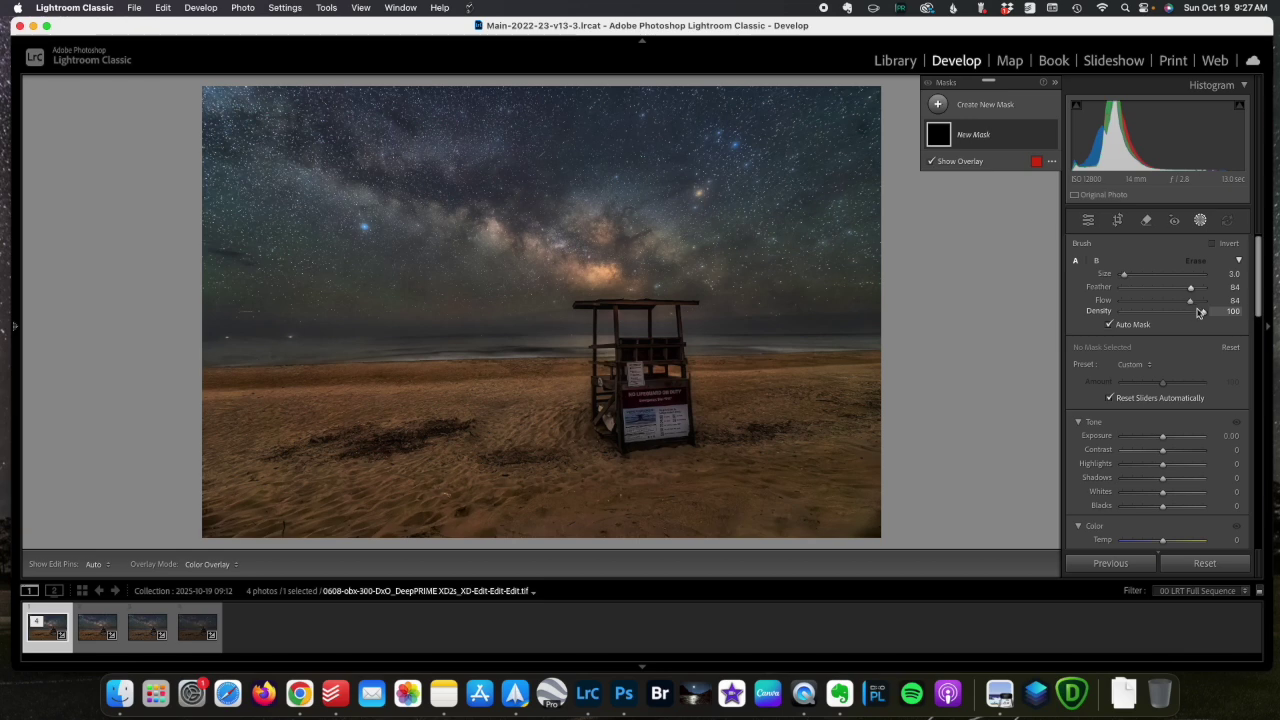
left_click_drag(1203, 311, 1197, 315)
scroll(608, 255, "up", 3)
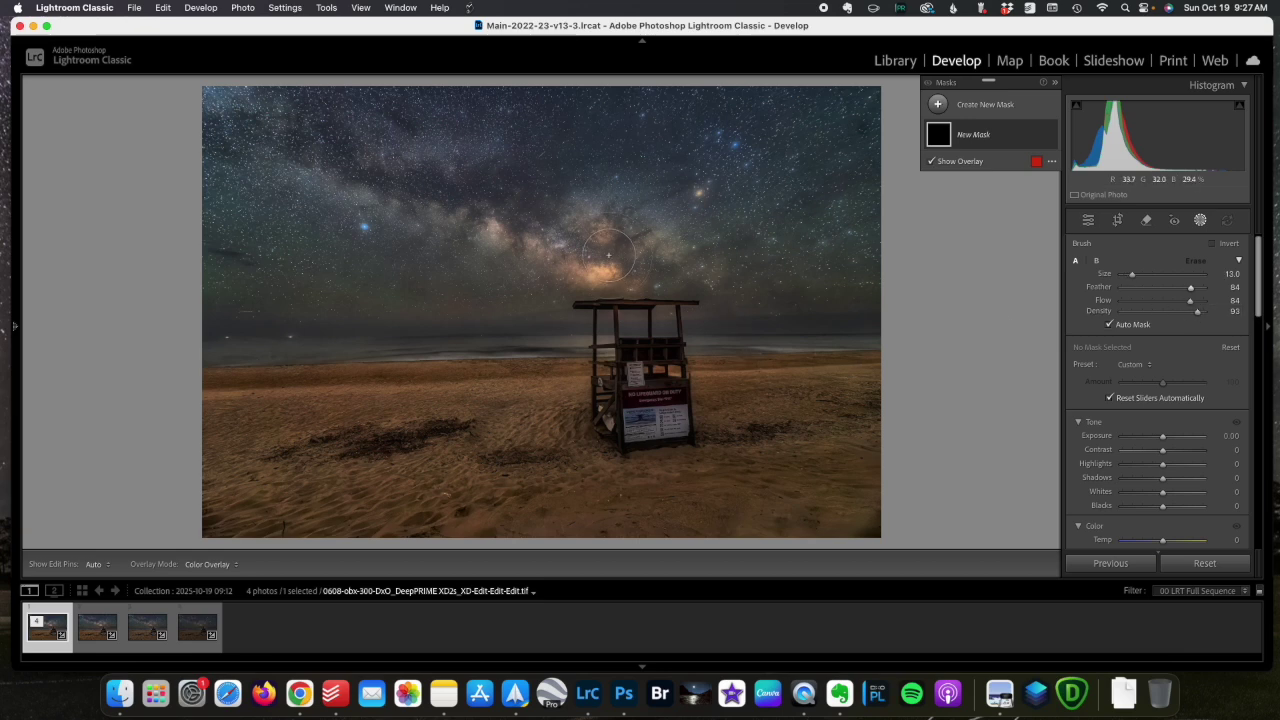
mouse_move(658, 276)
left_mouse_down()
mouse_move(462, 210)
mouse_move(322, 146)
mouse_move(267, 138)
left_mouse_up()
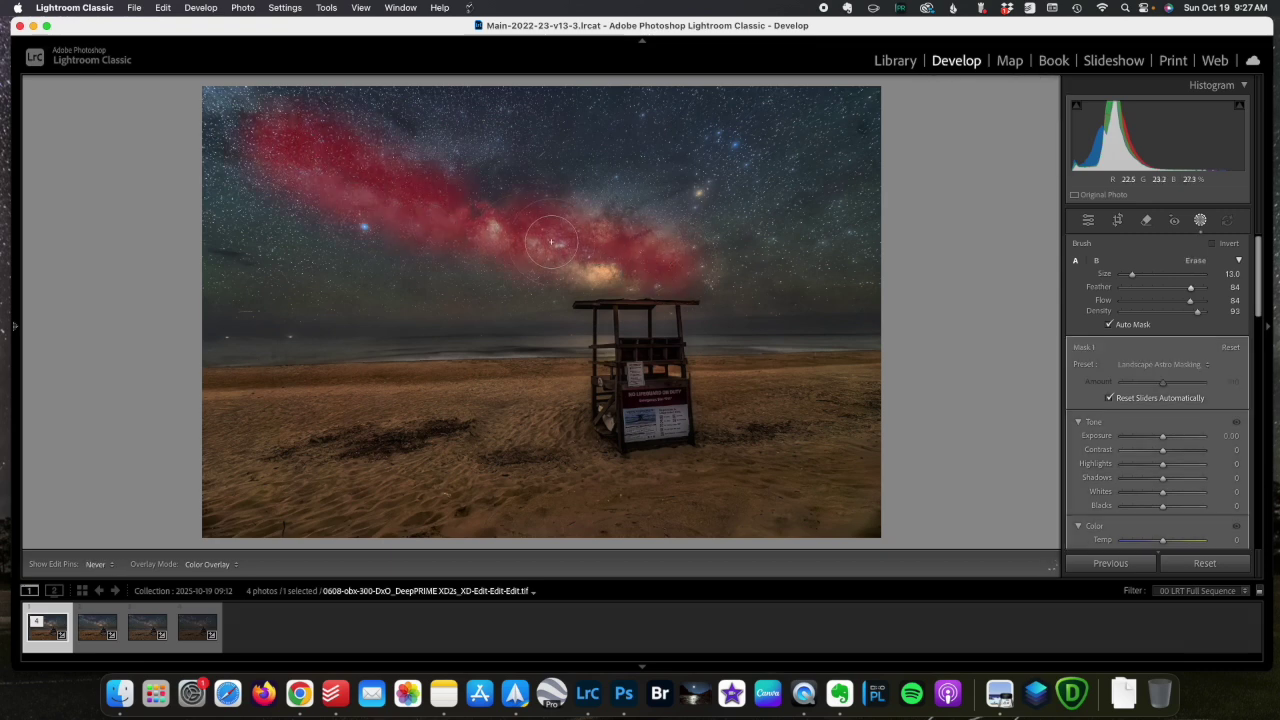
mouse_move(680, 257)
left_mouse_down()
mouse_move(609, 205)
mouse_move(687, 179)
mouse_move(625, 200)
mouse_move(440, 203)
mouse_move(240, 130)
mouse_move(280, 152)
left_mouse_up()
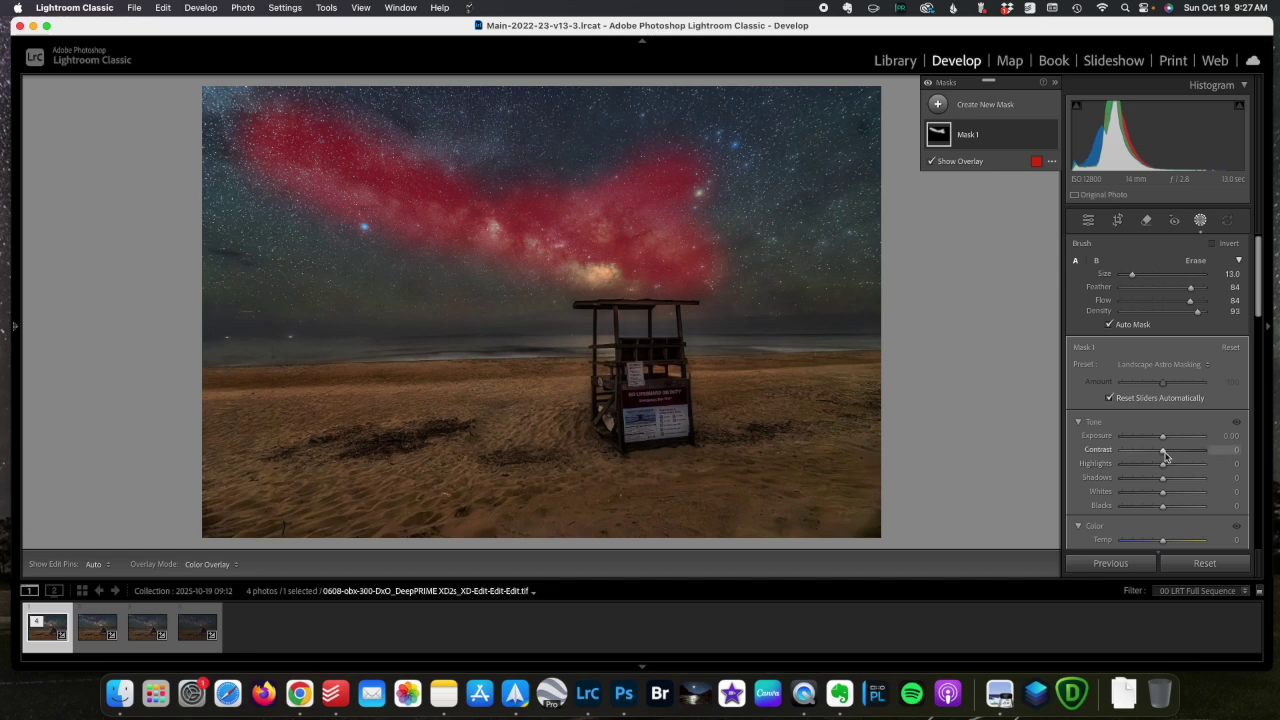
Step: Set Exposure -0.16, Contrast 37, Highlights -24, Shadows -18, Whites 10 on the mask
left_click_drag(1163, 455, 1165, 495)
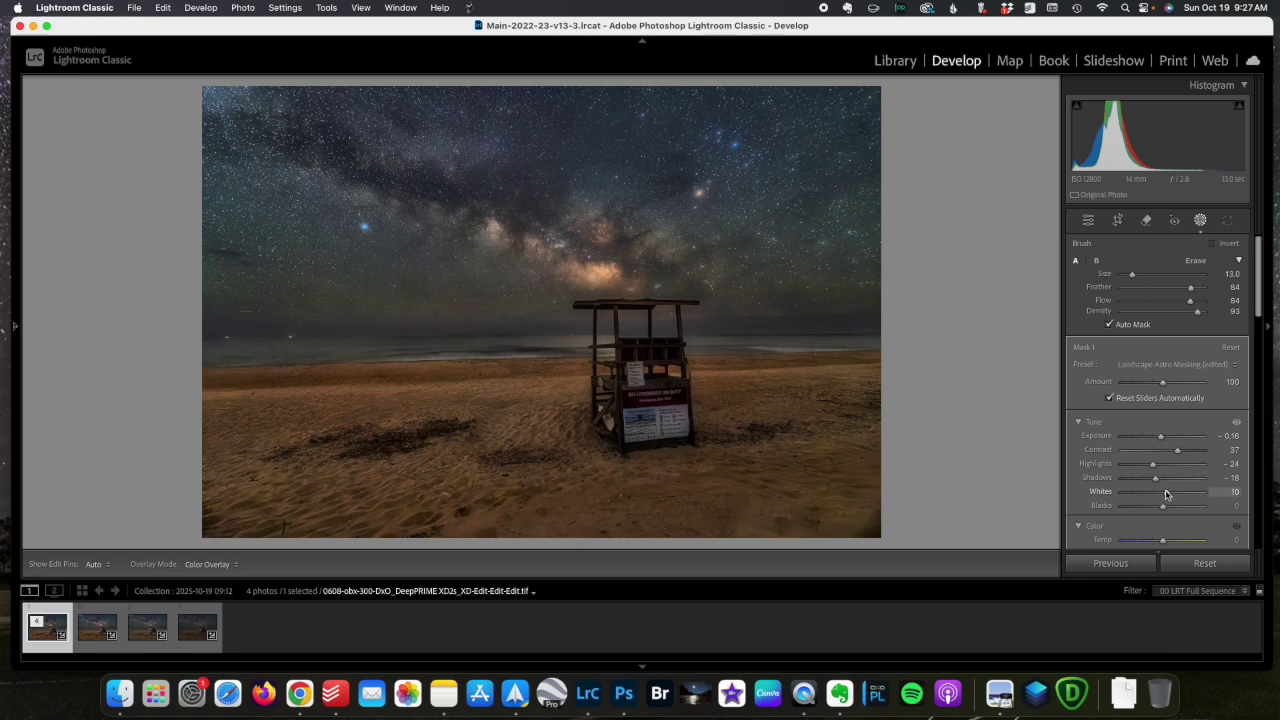
left_click_drag(1166, 494, 1166, 494)
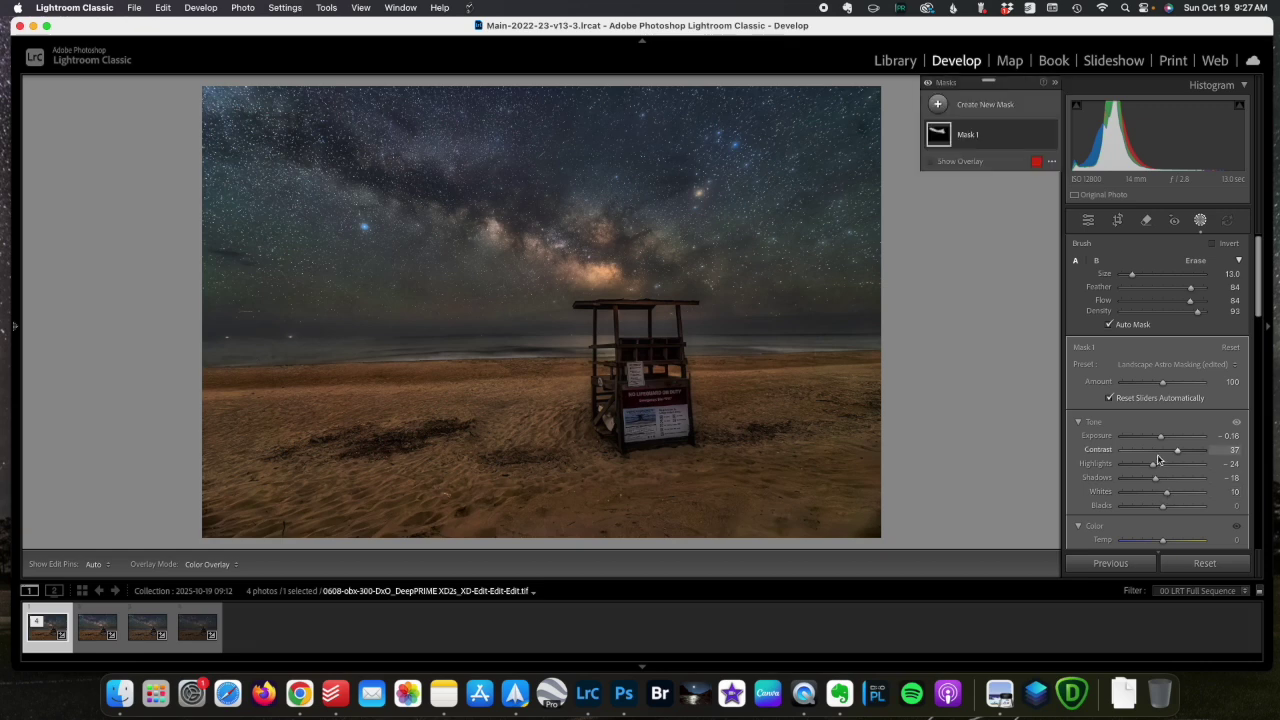
left_click(1050, 138)
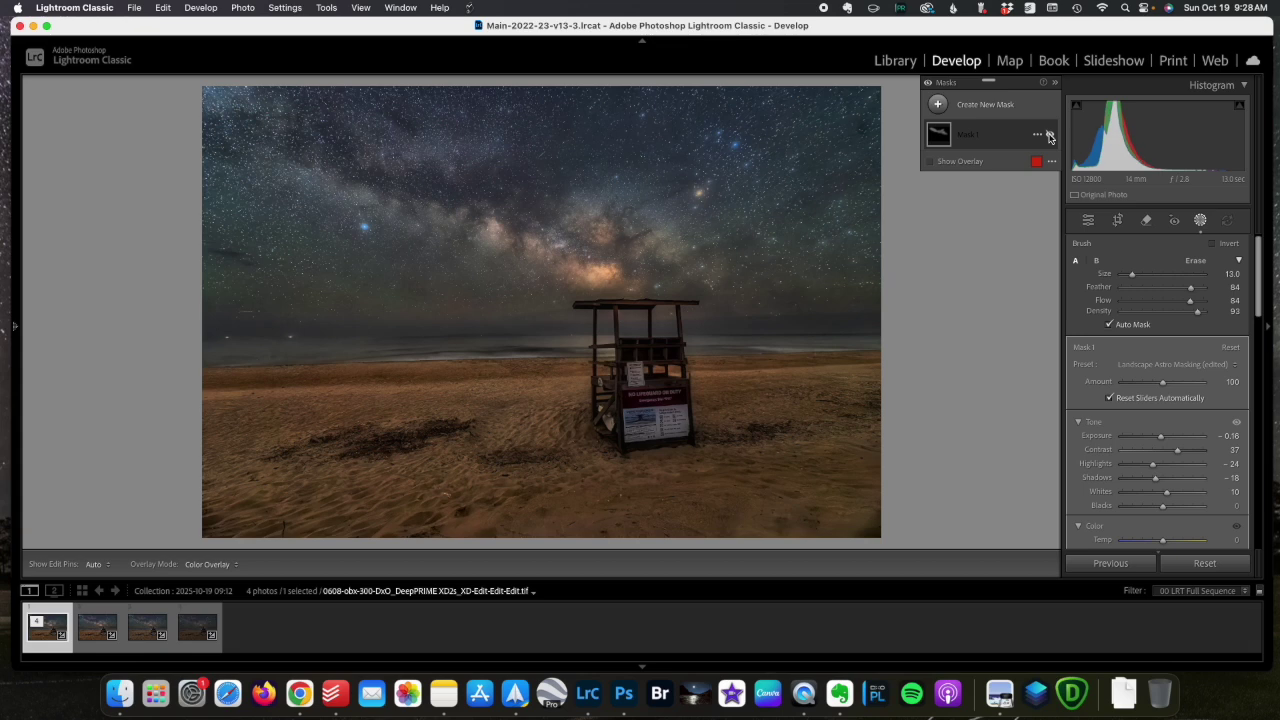
left_click(1050, 138)
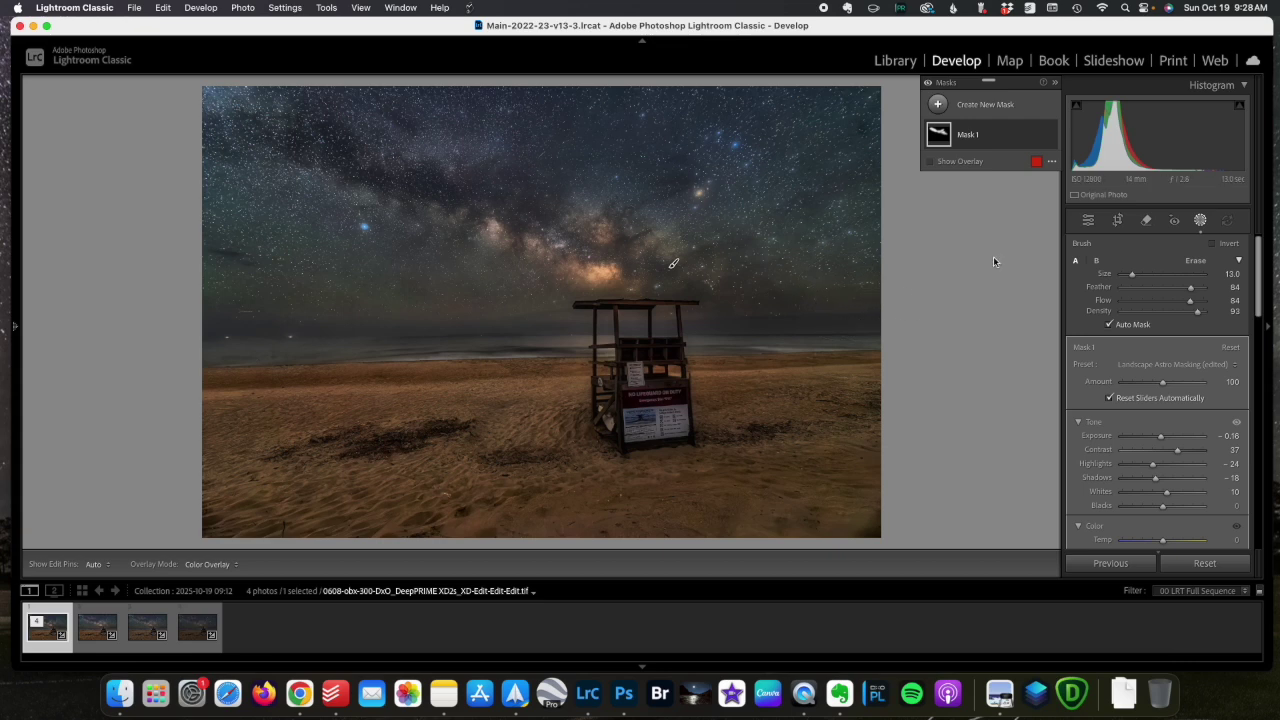
left_click(1050, 136)
left_click(1050, 136)
left_click(980, 108)
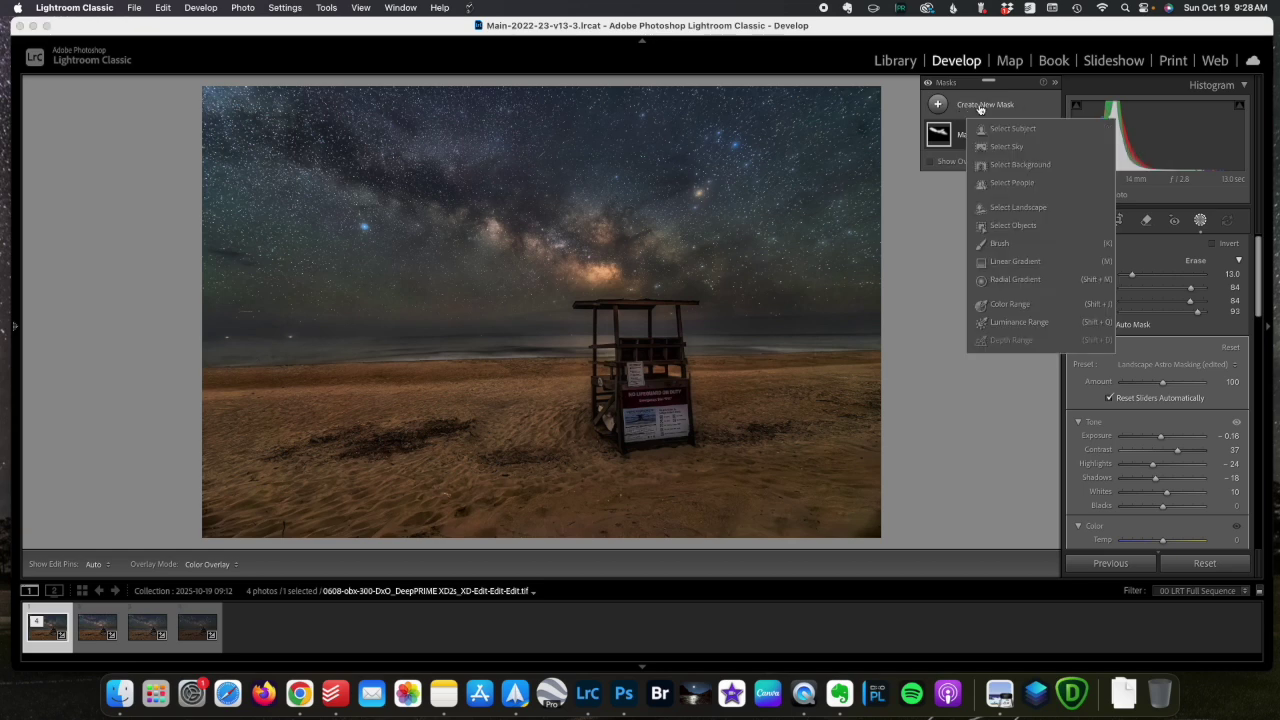
Step: Paint a new brush mask along the horizon behind the lifeguard stand
left_click(999, 243)
left_click_drag(378, 342, 218, 342)
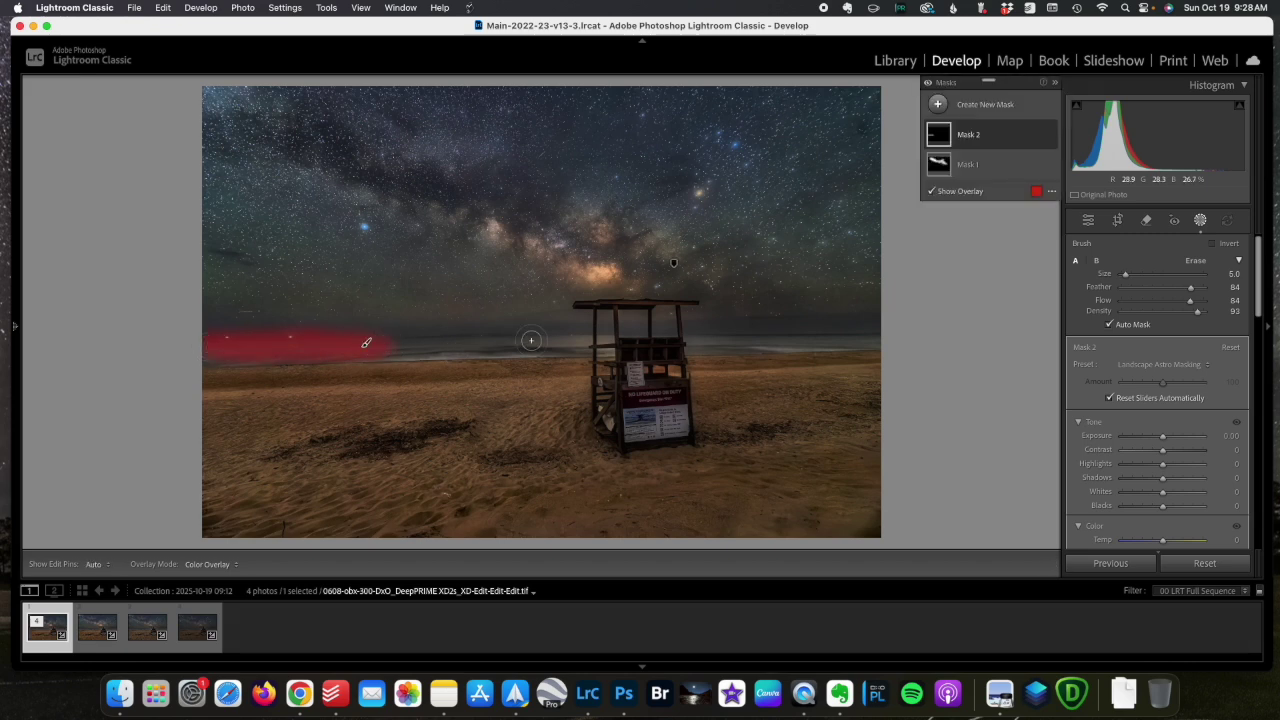
key("bracketleft")
key("bracketleft")
left_click_drag(621, 333, 676, 333)
left_click_drag(589, 334, 528, 333)
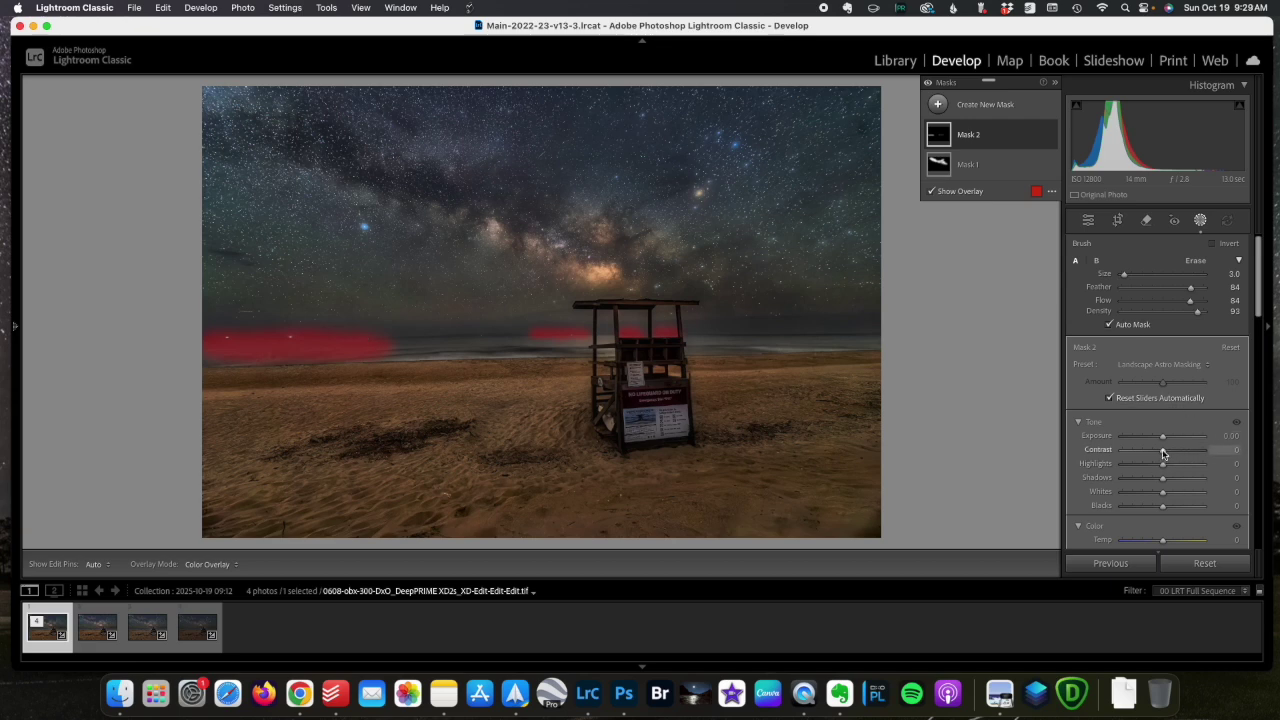
Step: Set the horizon mask to Contrast 36, Exposure -0.11 and Shadows -11, then close masking
mouse_move(1162, 451)
left_mouse_down()
mouse_move(1176, 448)
mouse_move(1166, 440)
left_mouse_up()
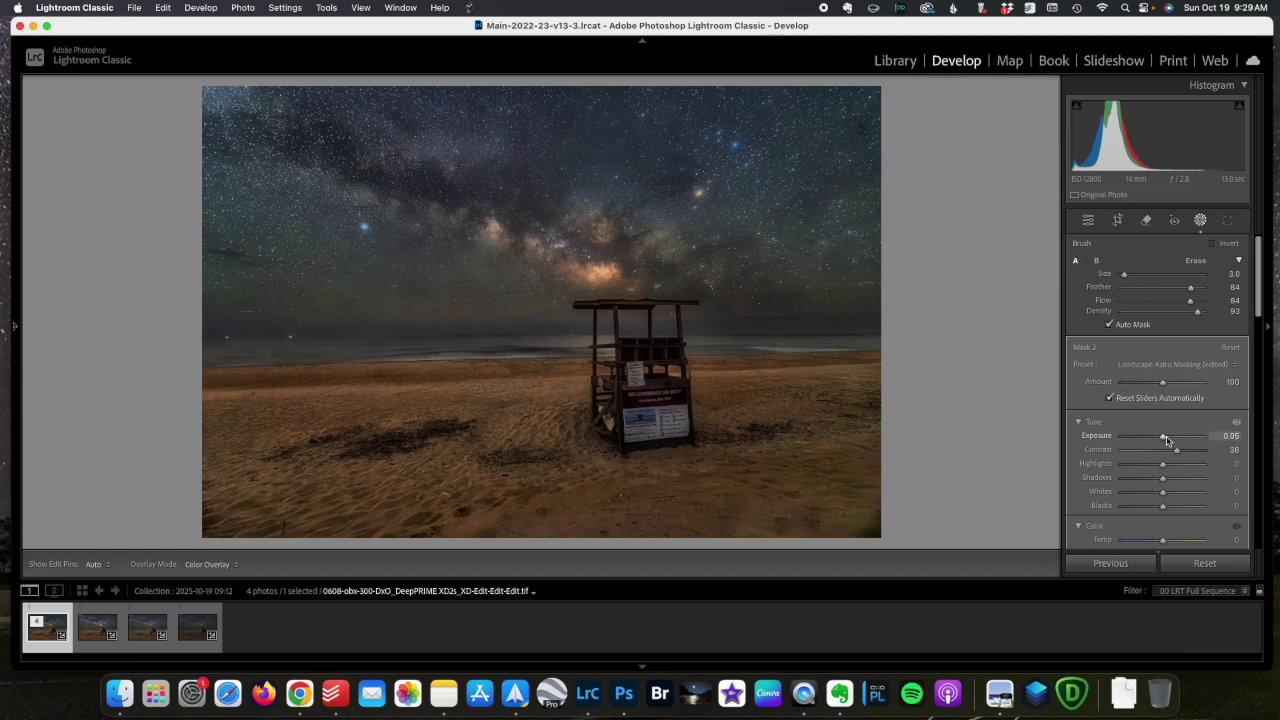
double_click(1166, 440)
left_click_drag(1165, 440, 1163, 440)
left_click_drag(1162, 478, 1160, 482)
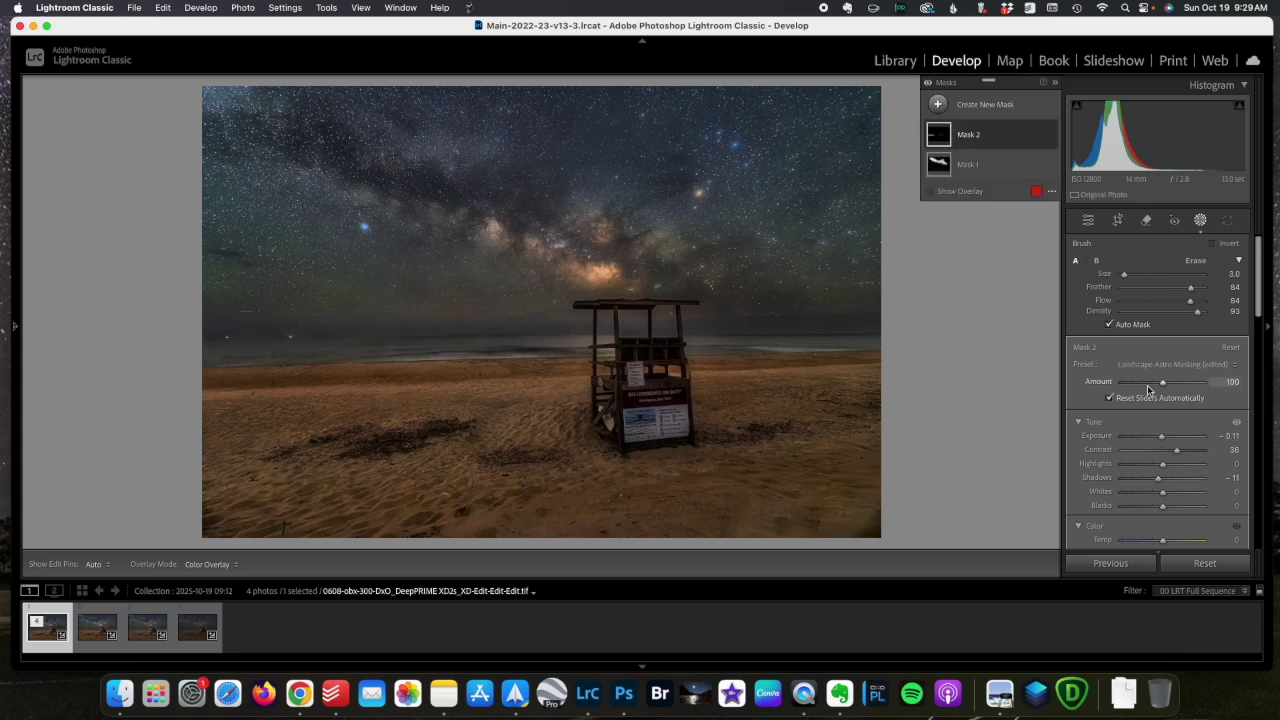
left_click(1201, 221)
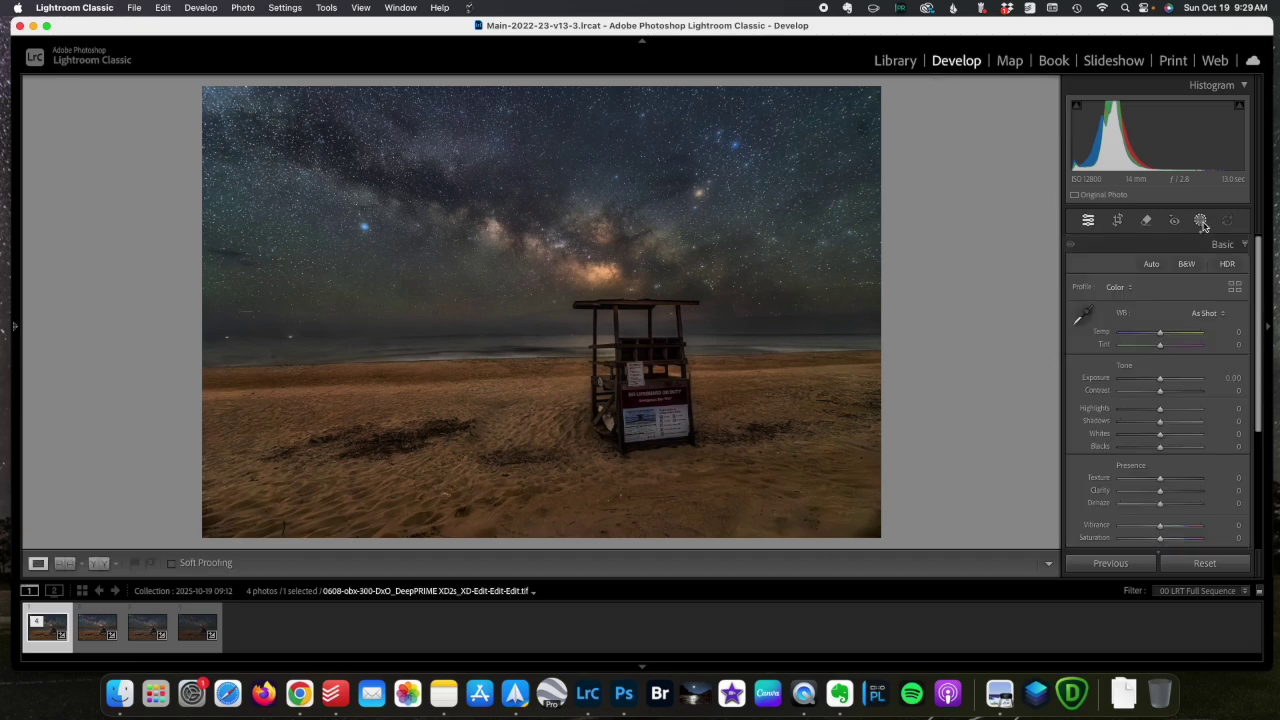
Step: Start an export of the photo to the hard drive
right_click(460, 276)
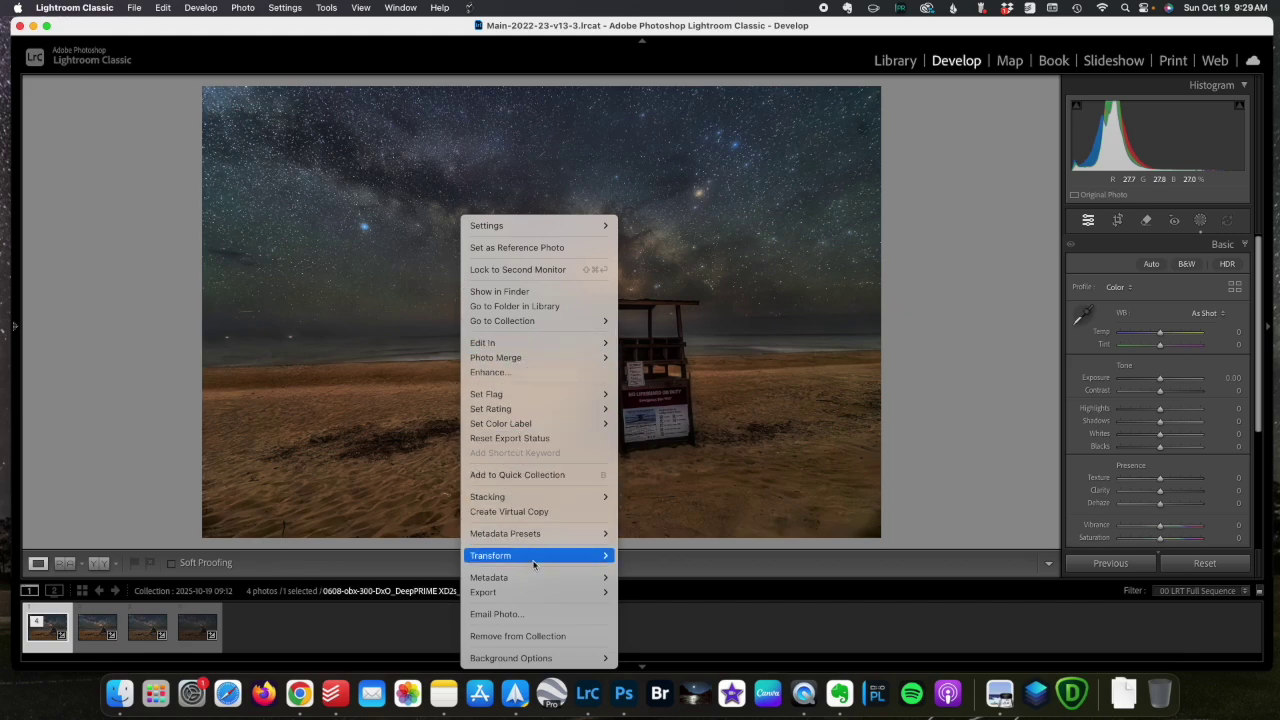
mouse_move(535, 592)
left_click(700, 77)
left_click(575, 135)
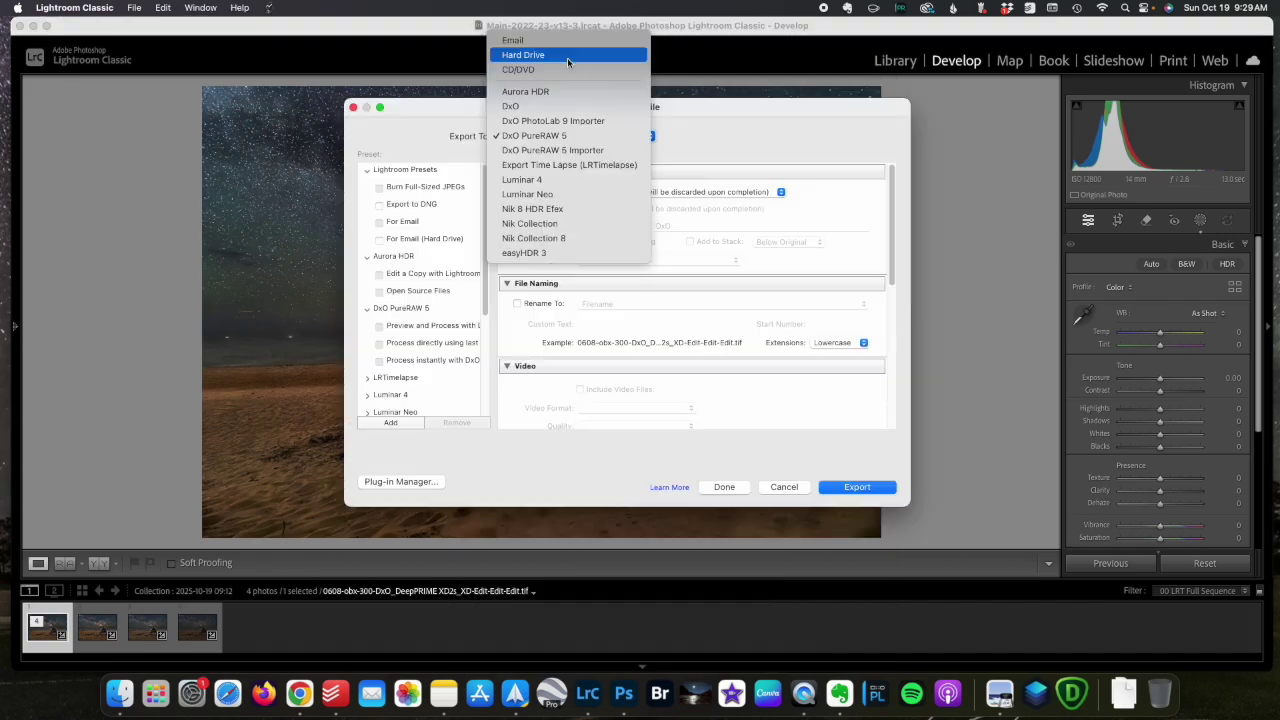
left_click(566, 61)
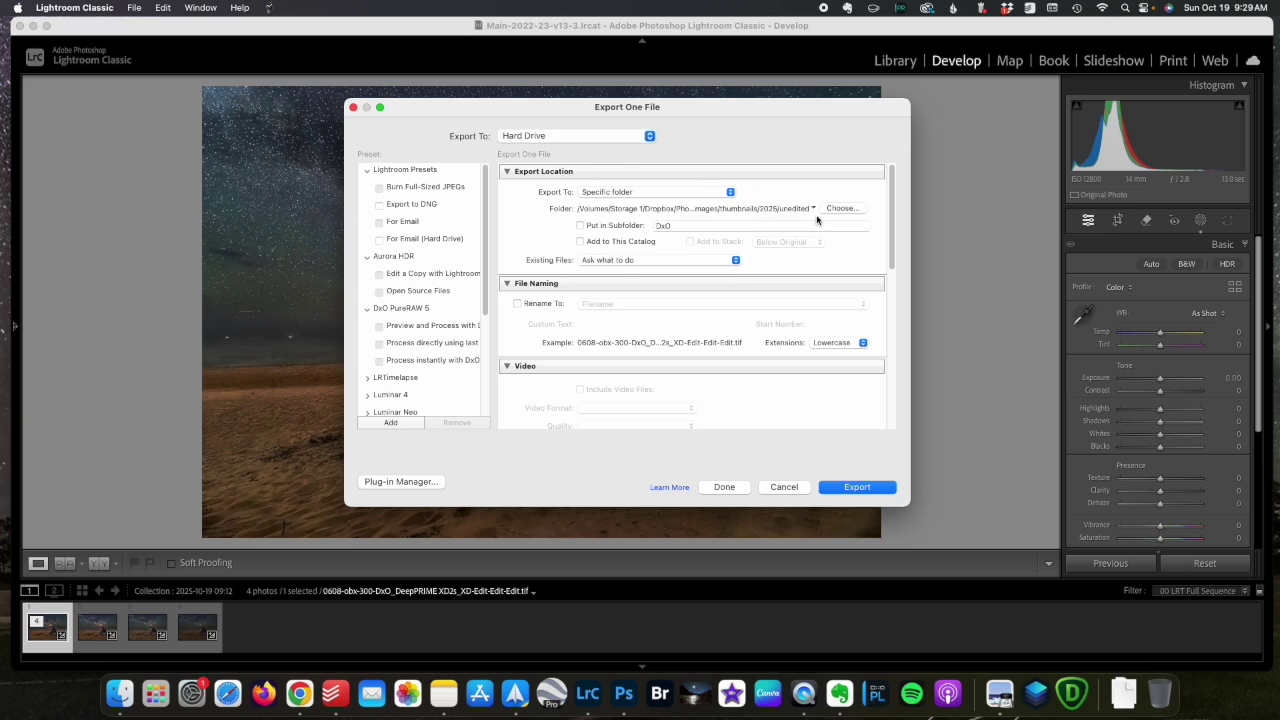
Step: Rename the export with the Main template and custom text, at JPEG quality 77
left_click(598, 304)
left_click(597, 330)
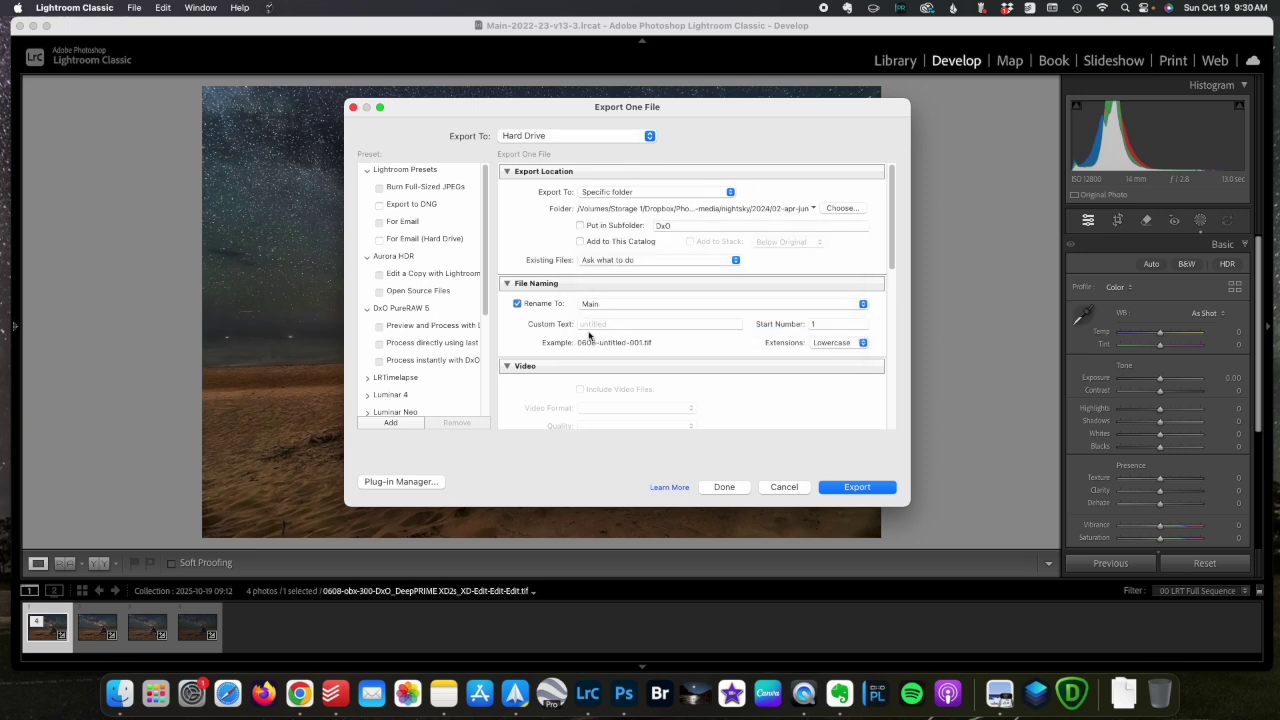
left_click(595, 325)
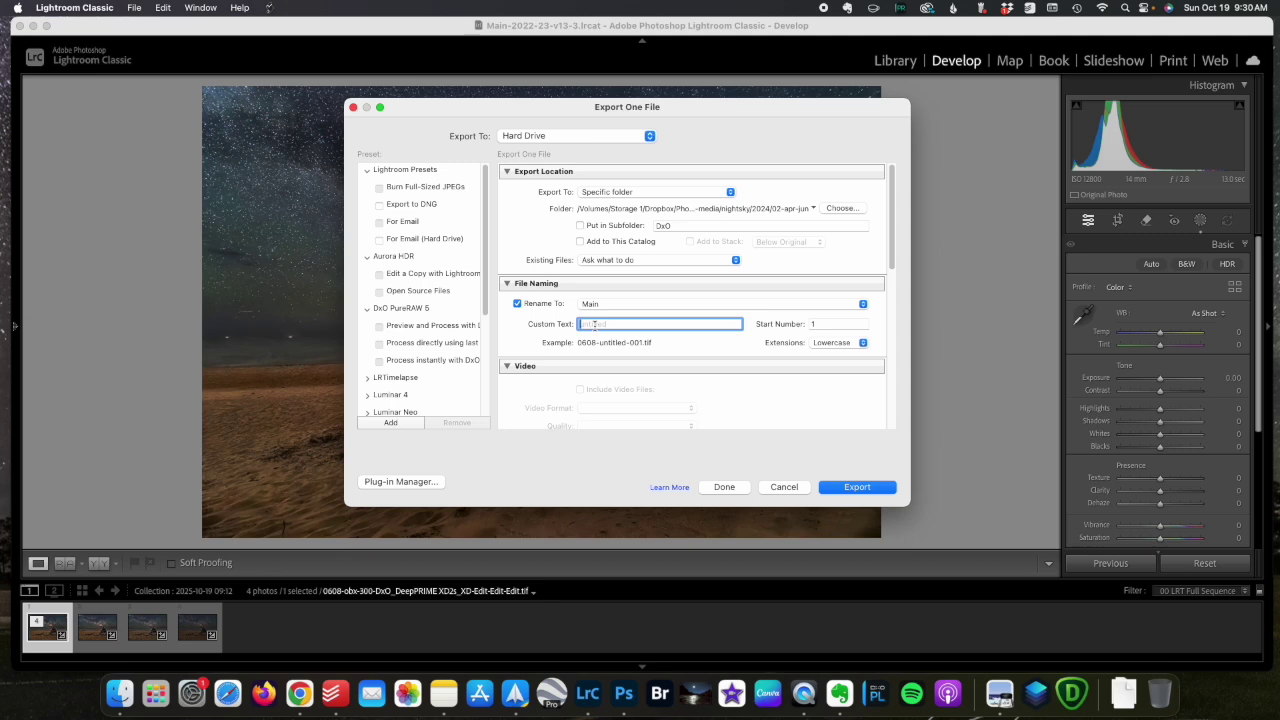
type("ha")
type("lei")
scroll(680, 360, "down", 5)
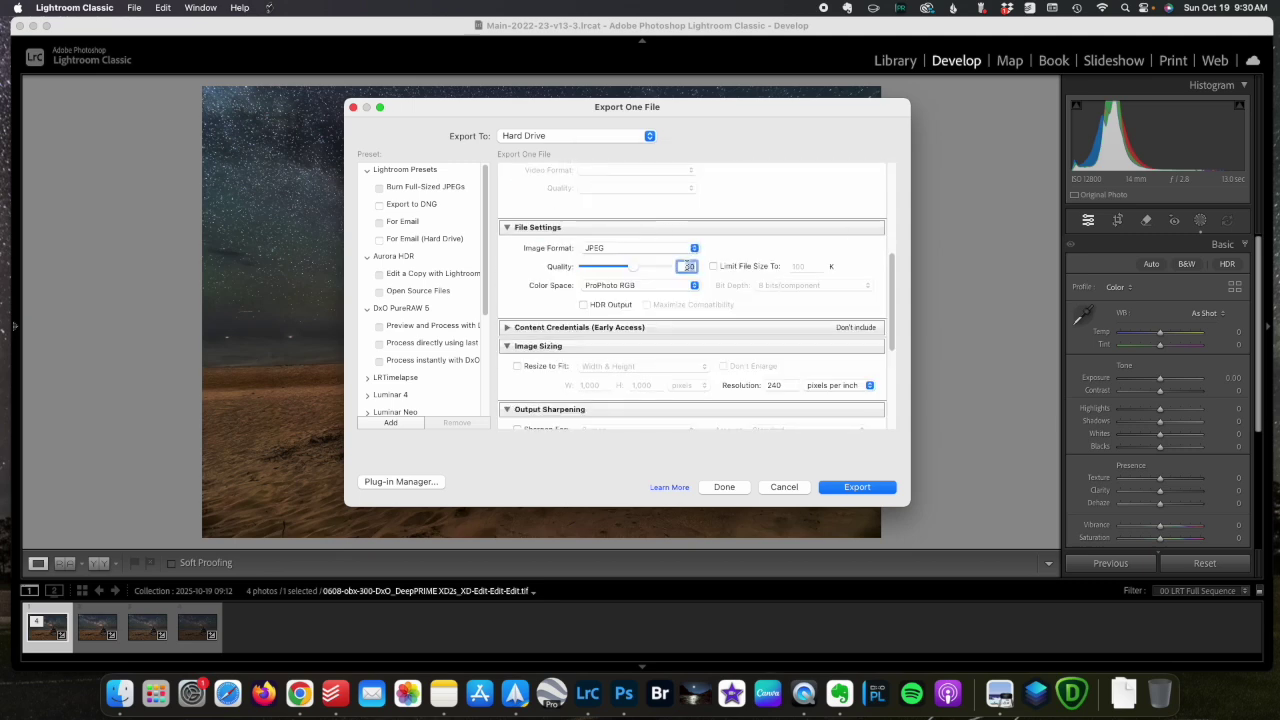
type("77")
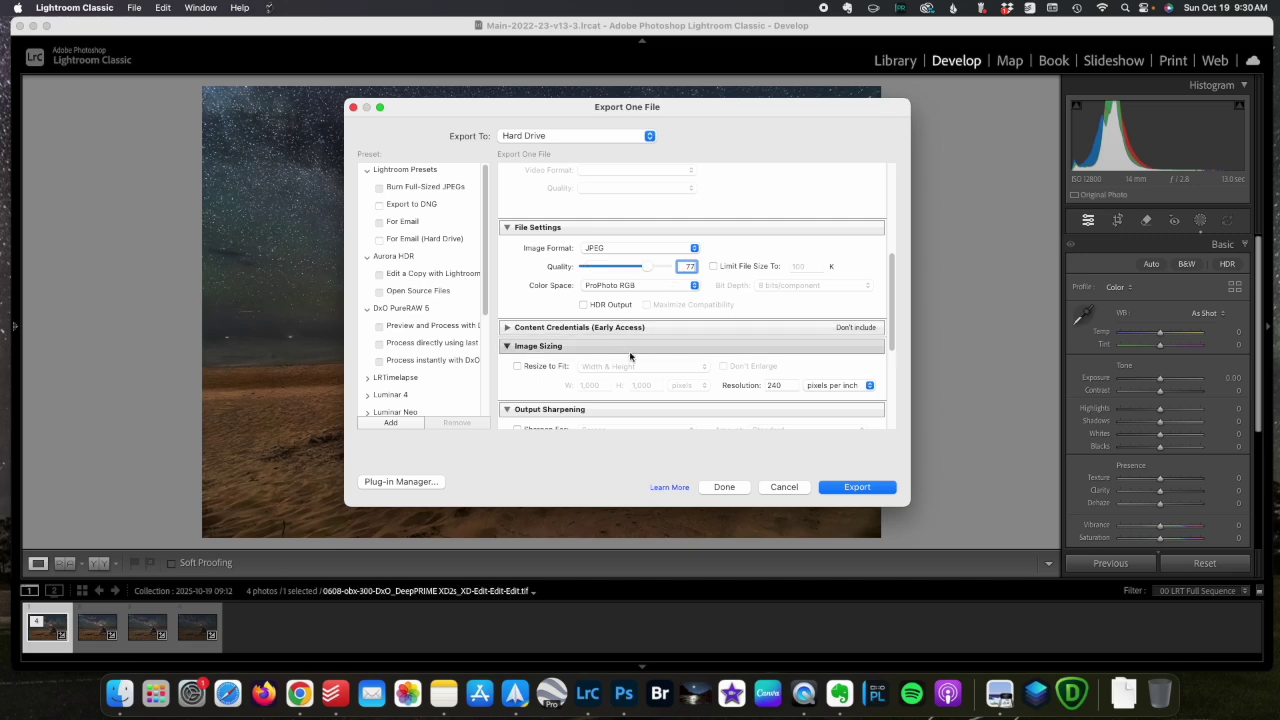
Step: Resize the export to a 2048 px long edge at 300 ppi
left_click(517, 367)
left_click(612, 368)
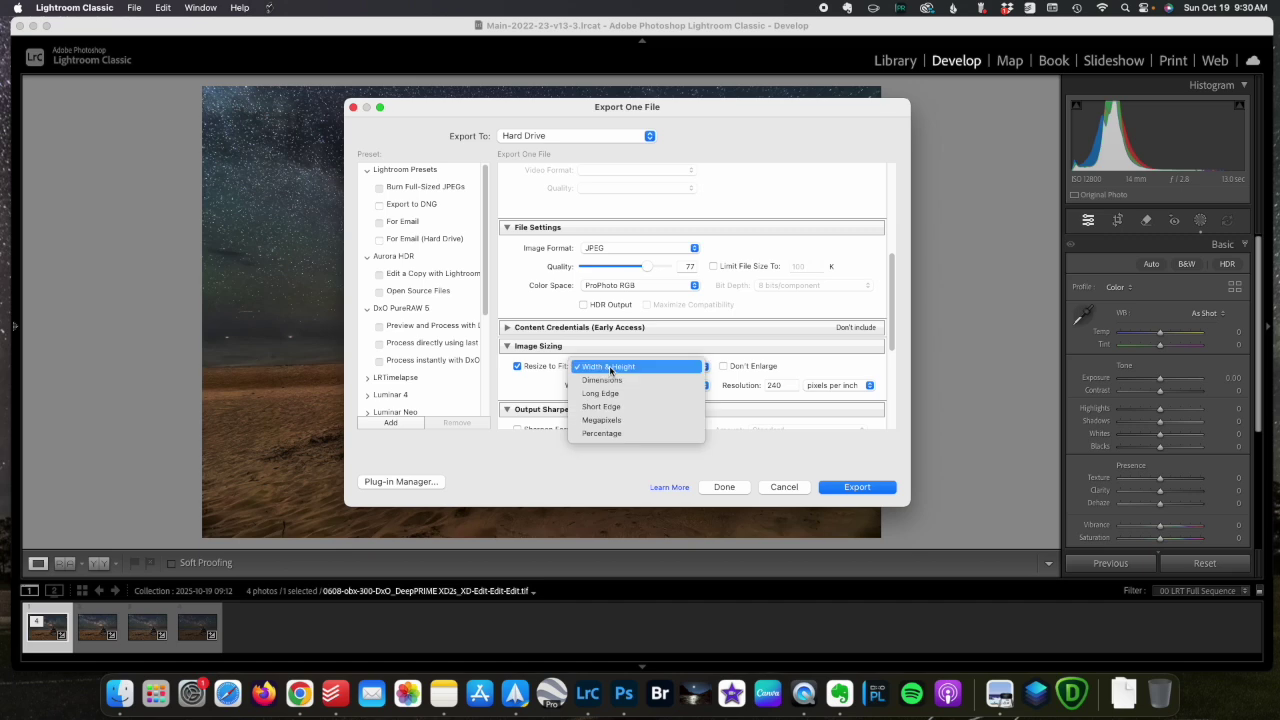
left_click(614, 393)
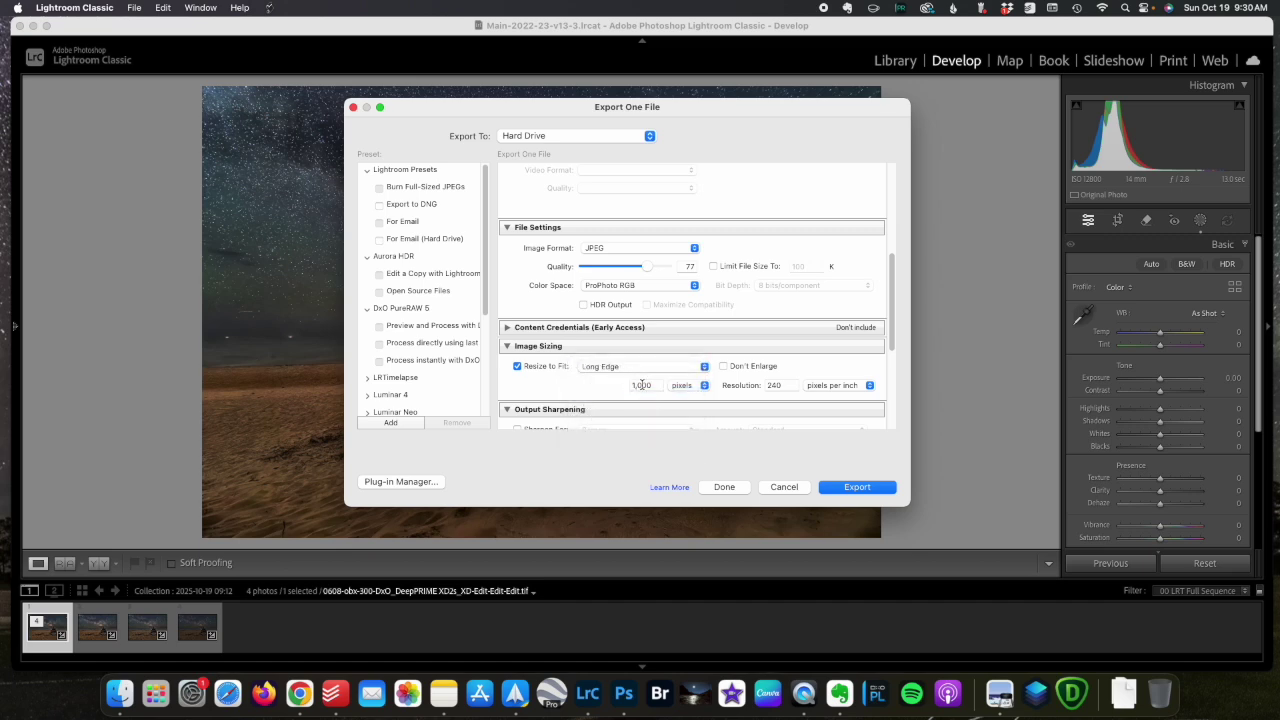
double_click(650, 383)
type("2048")
double_click(780, 387)
type("300")
Step: Add the signature-white-rt watermark and export the JPEG
scroll(748, 396, "up", 5)
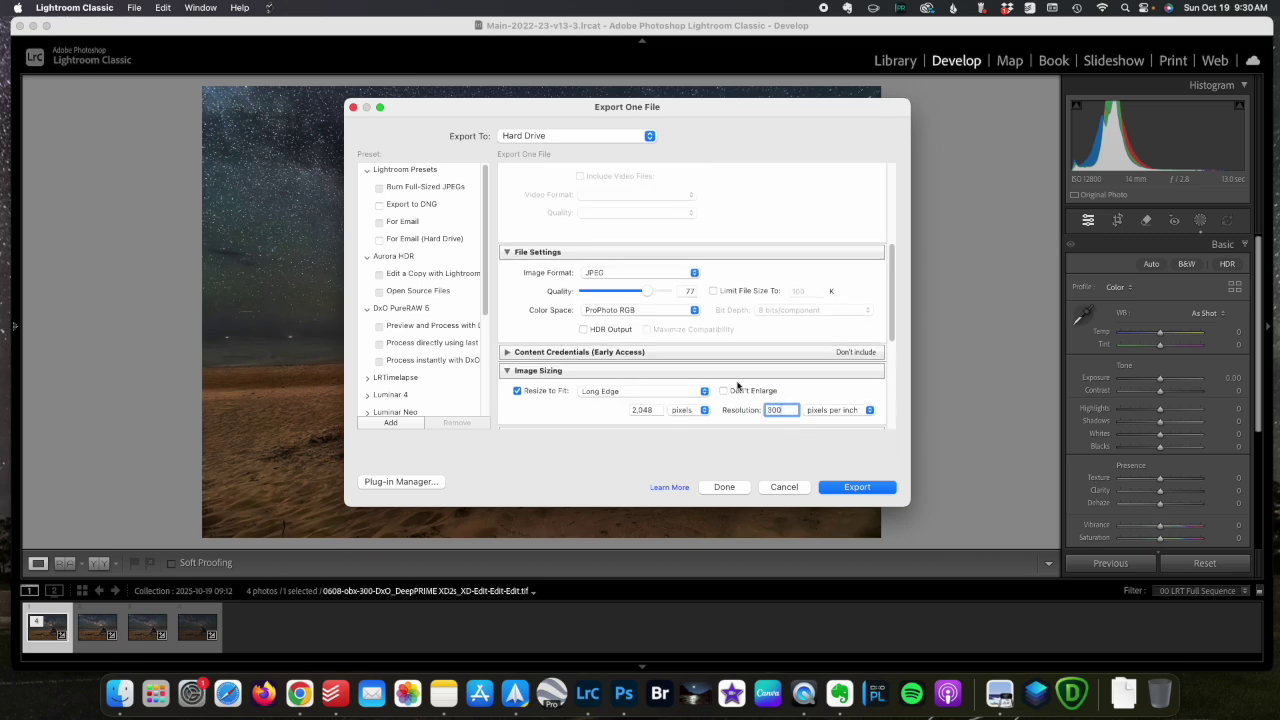
scroll(735, 384, "down", 10)
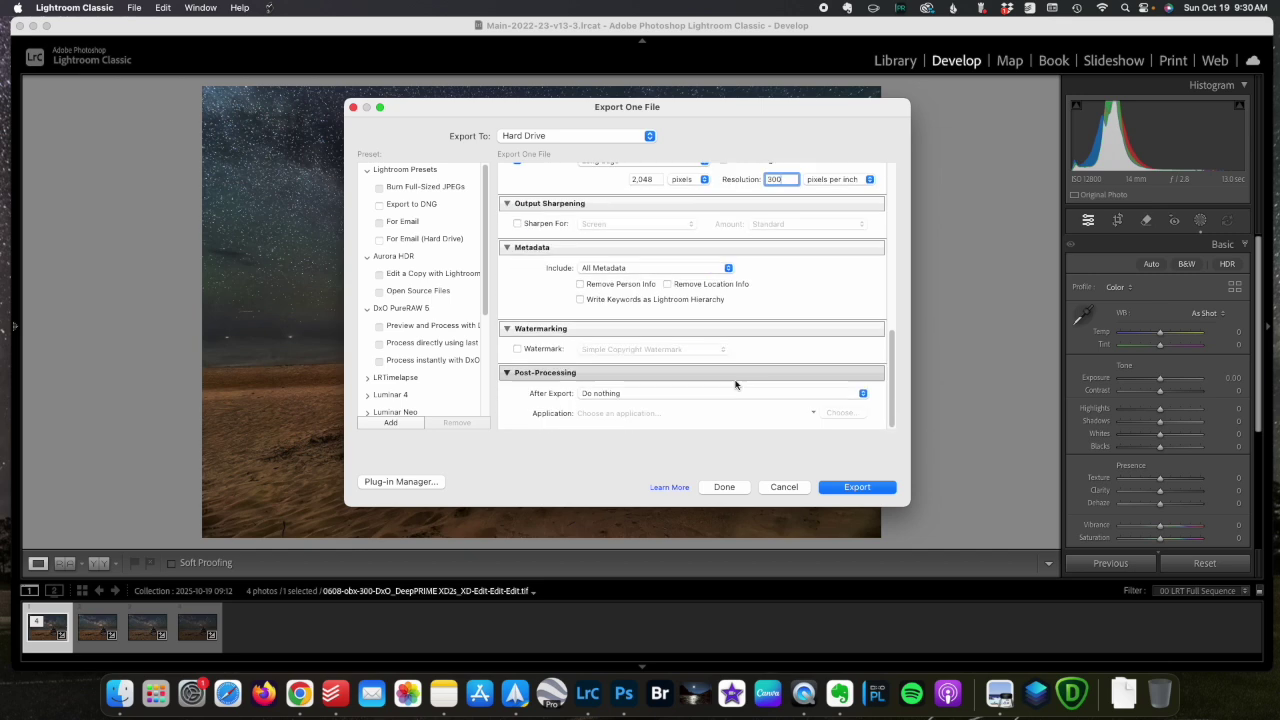
left_click(517, 348)
left_click(631, 352)
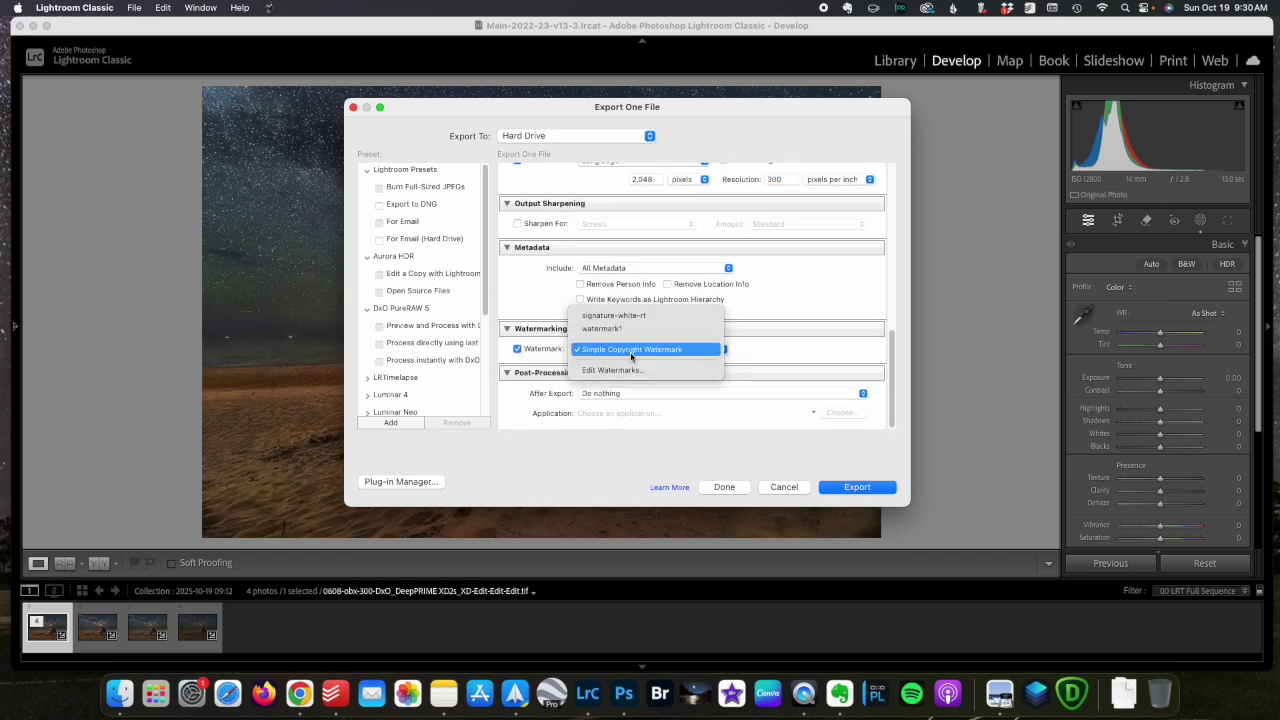
left_click(639, 317)
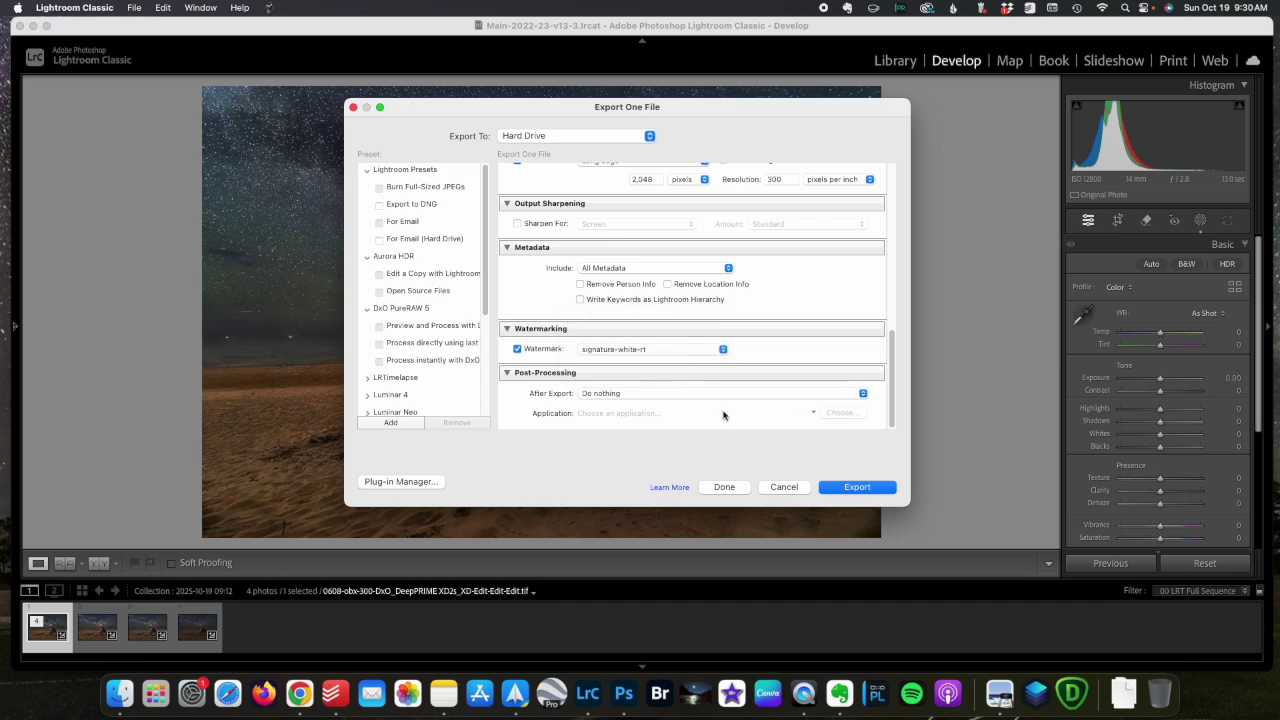
left_click(866, 488)
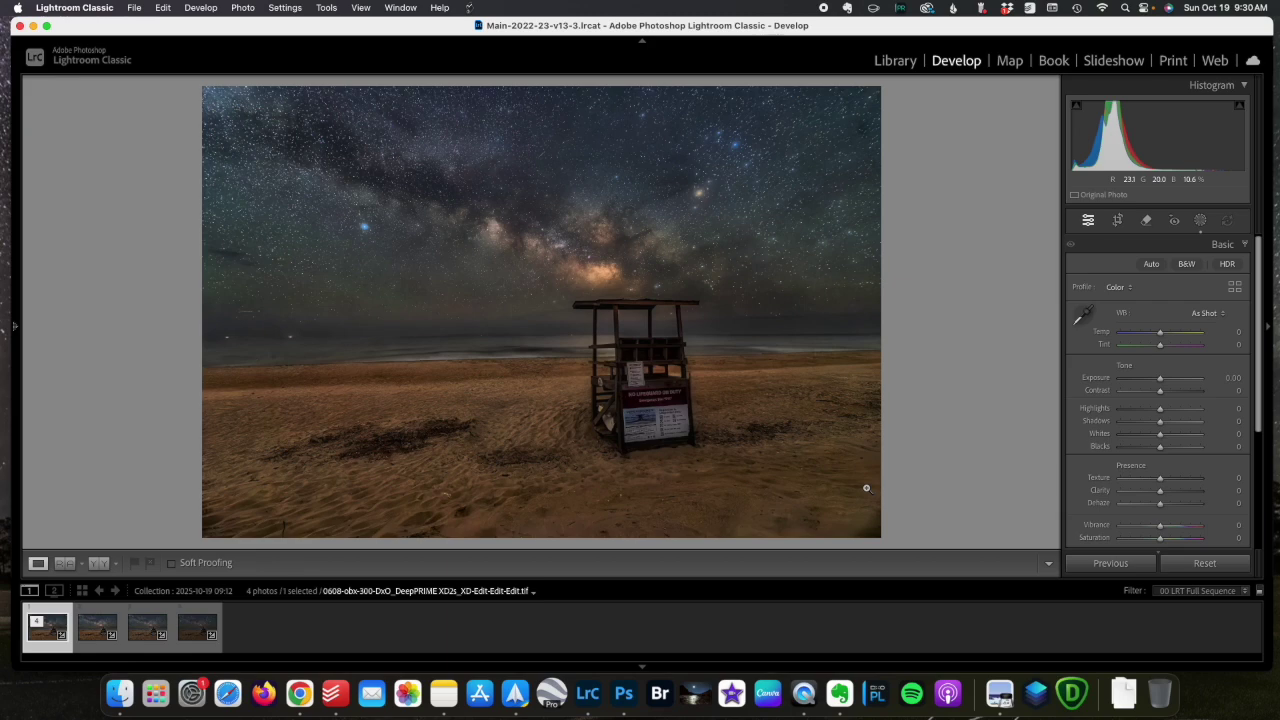
left_click(119, 692)
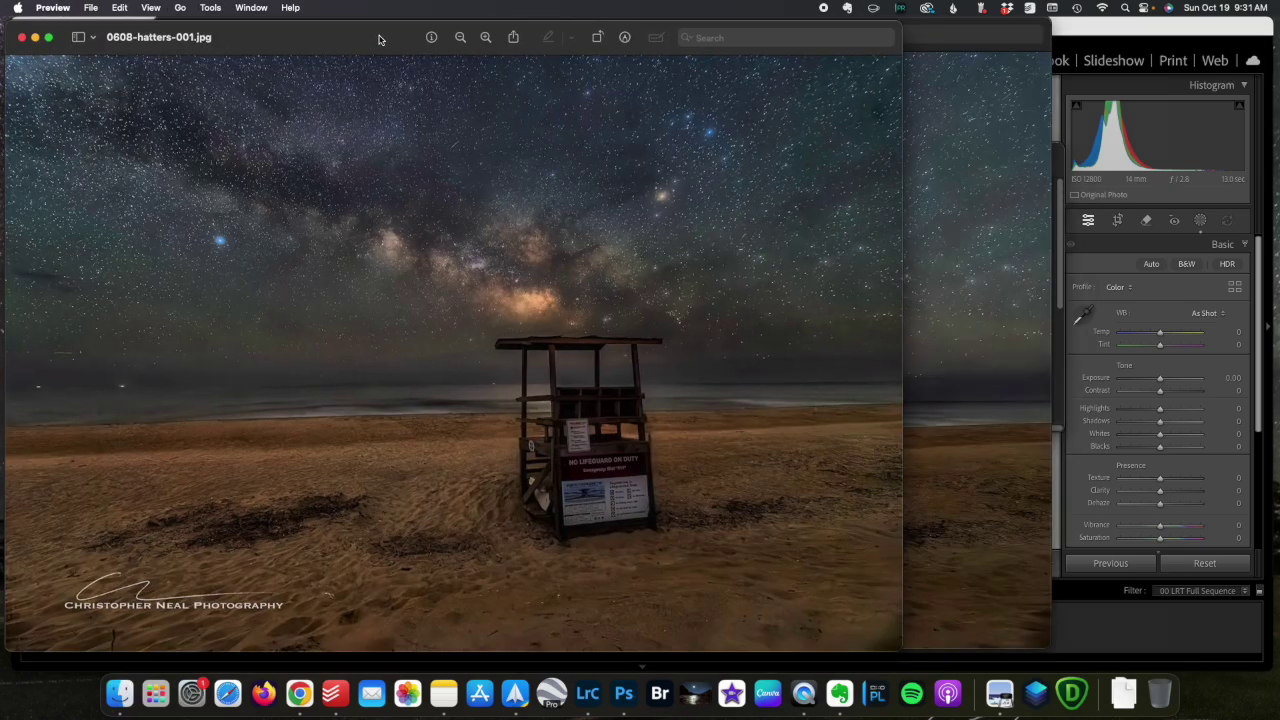
Step: Open 0608-hatters-001.jpg from Recents in Preview
double_click(383, 44)
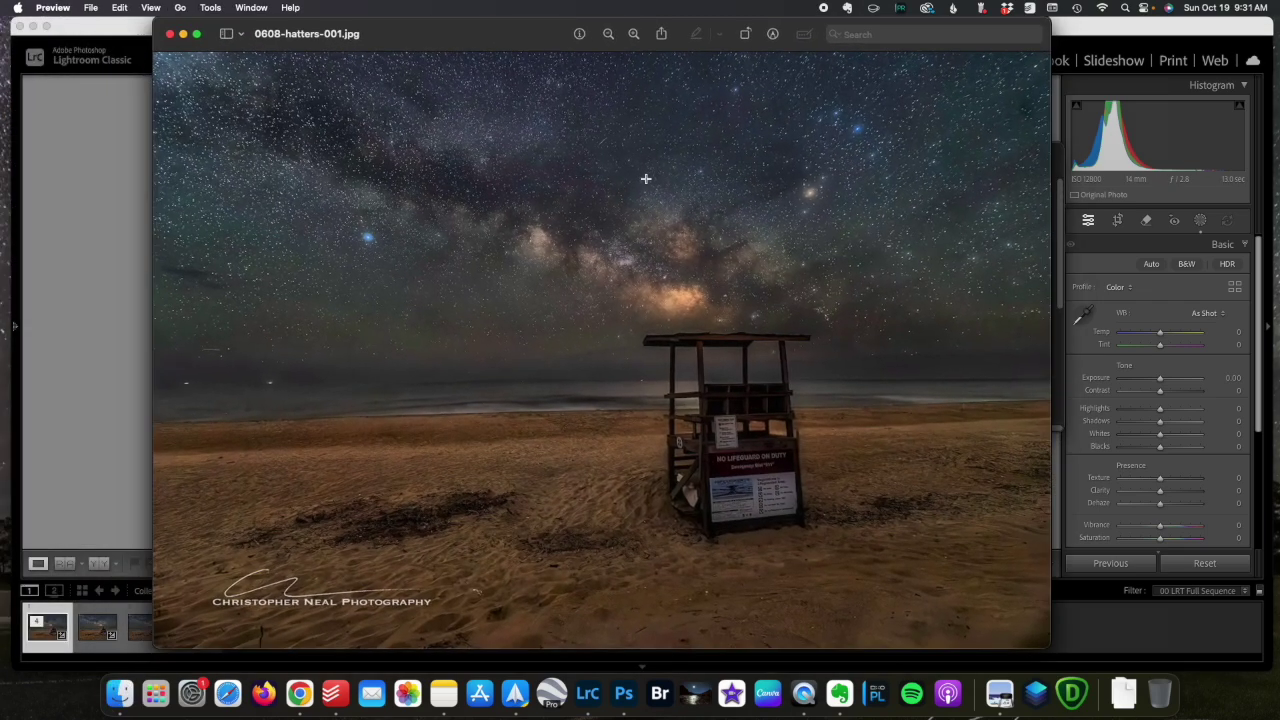